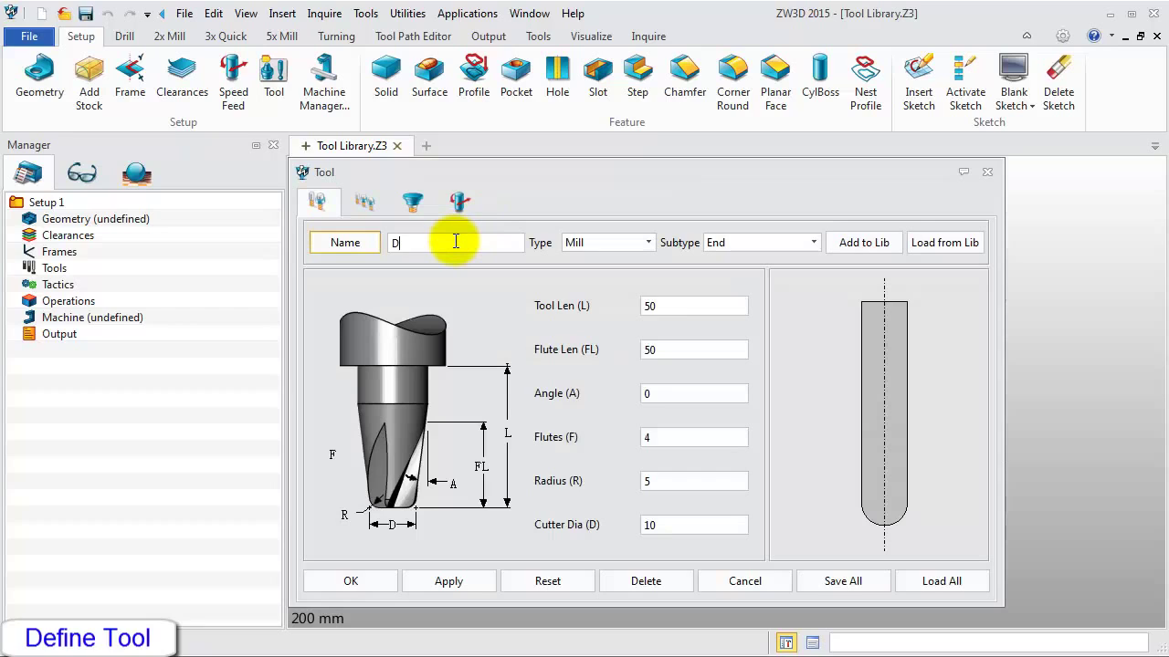
Name the end mill D20R0.8 and set its corner radius to 0.8 and cutter diameter to 20.
{"action": "type", "text": "0R0.8"}
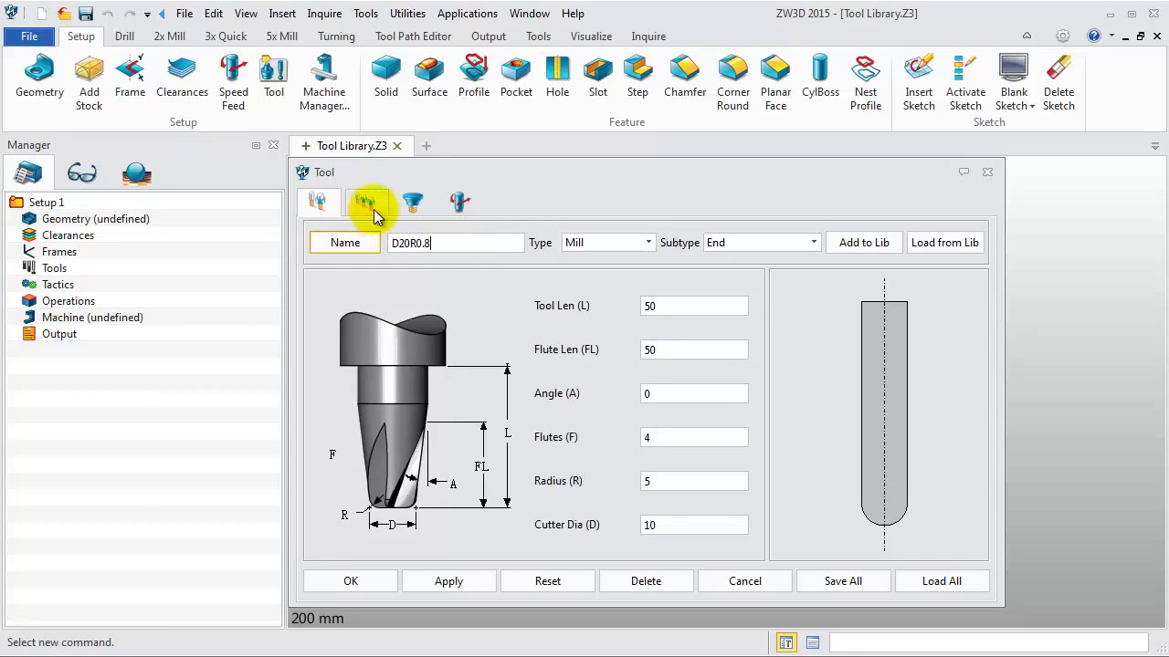
{"action": "double_click", "coordinate": [680, 490]}
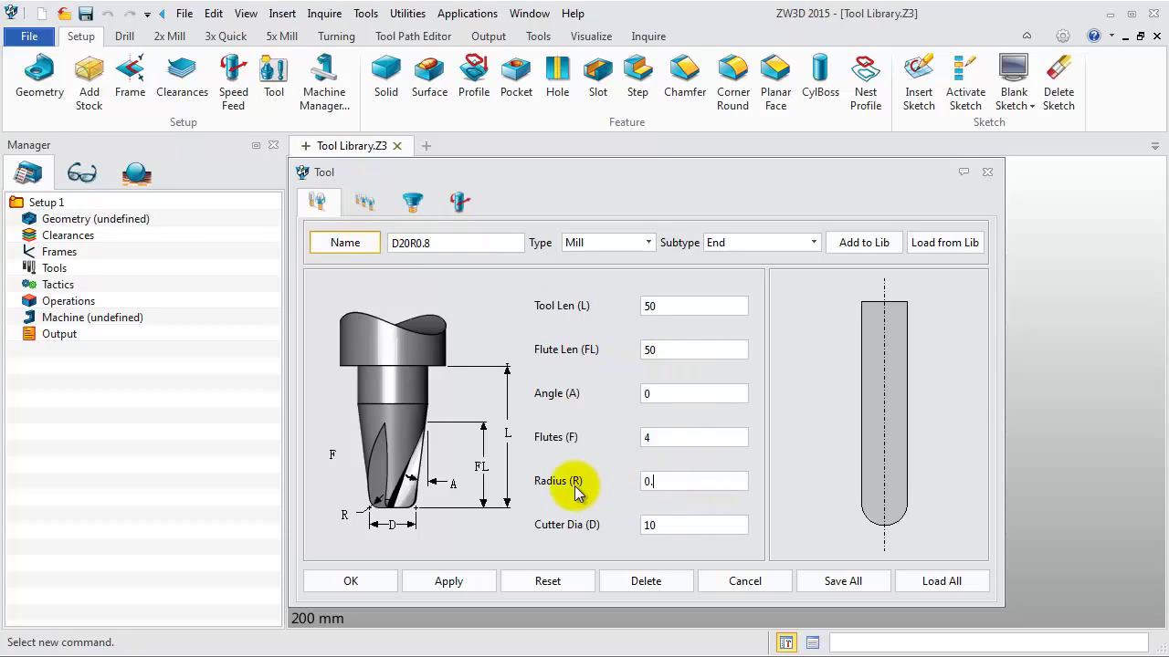
{"action": "left_click_drag", "start_coordinate": [666, 524], "coordinate": [635, 525]}
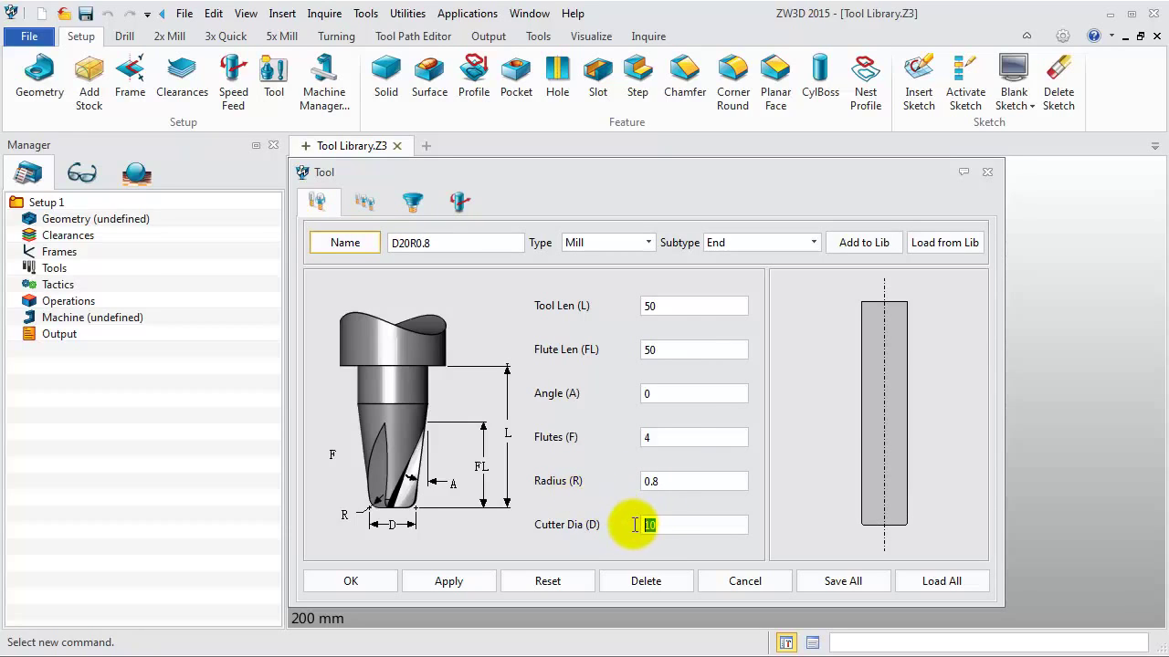
{"action": "type", "text": "20"}
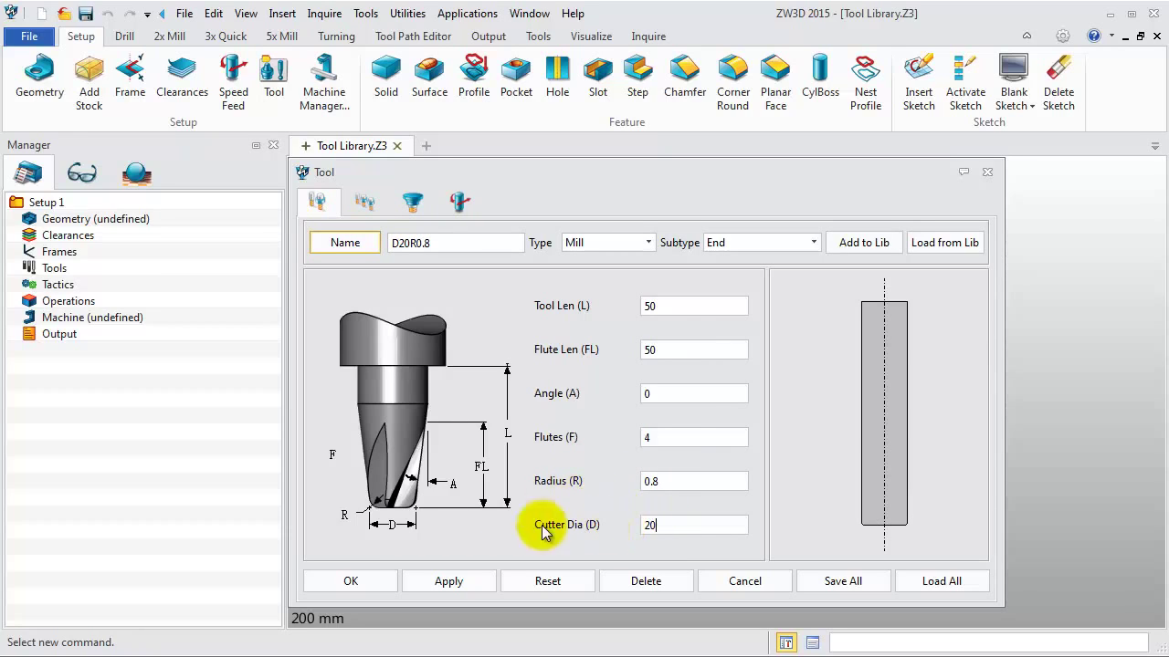
Set the D20R0.8 tool's ID number and D register to 1.
{"action": "left_click", "coordinate": [369, 202]}
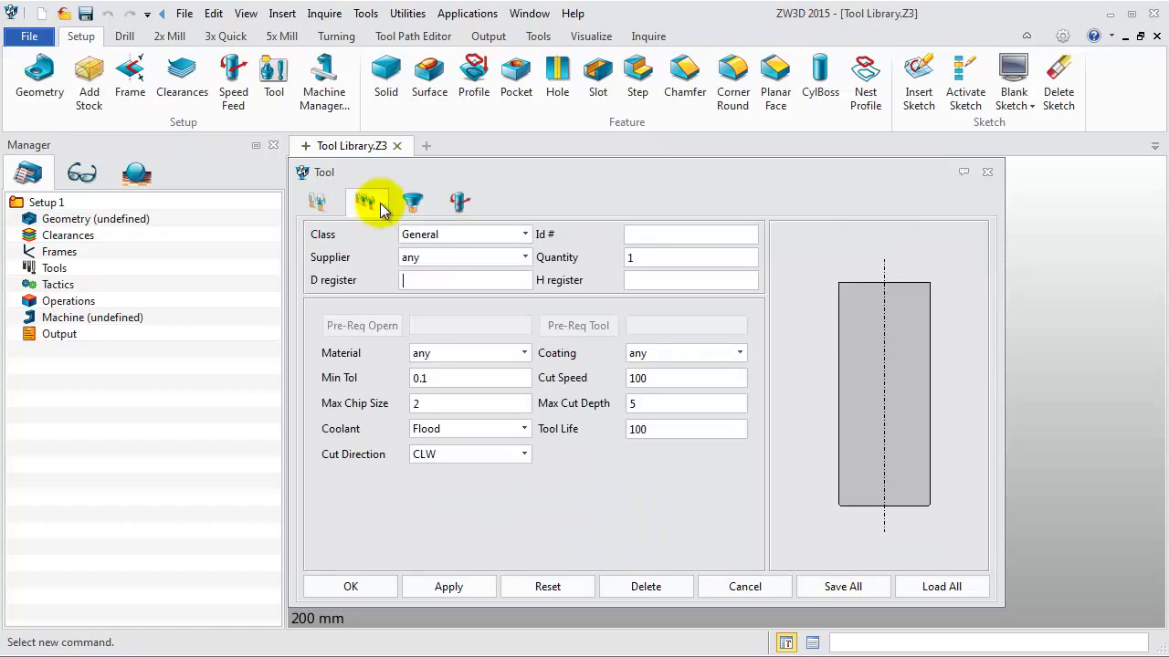
{"action": "left_click", "coordinate": [647, 239]}
{"action": "type", "text": "1"}
{"action": "left_click", "coordinate": [525, 280]}
{"action": "type", "text": "1"}
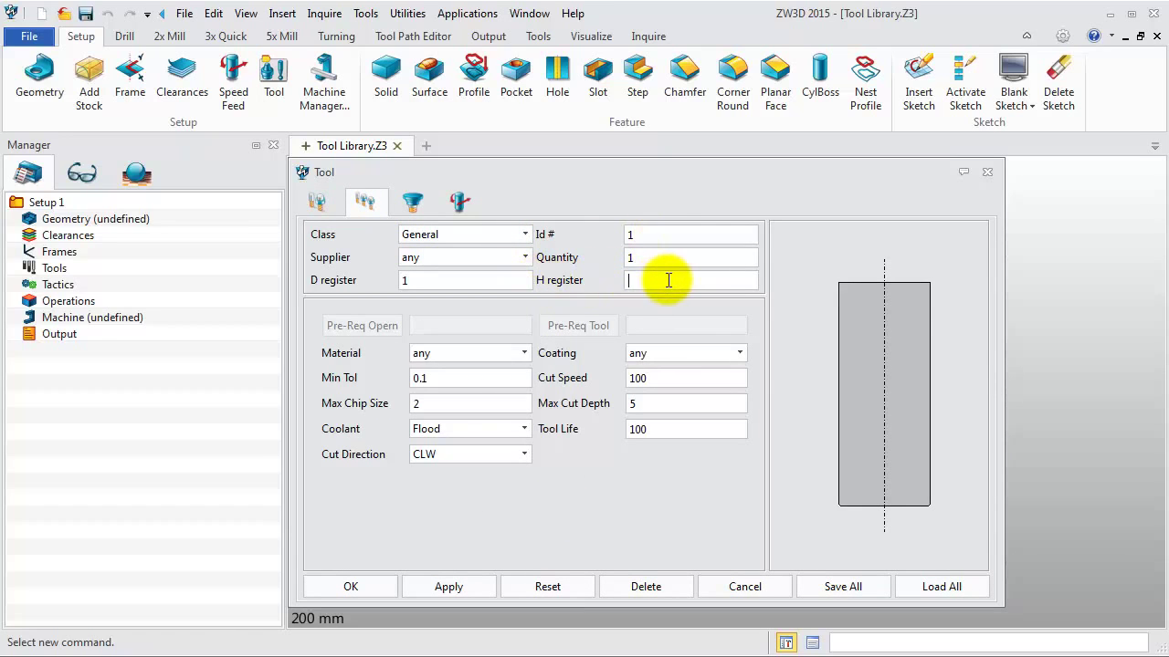
Define the D20R0.8 tool holder's first layer with top 50, bottom 50 and length 40.
{"action": "left_click", "coordinate": [415, 197]}
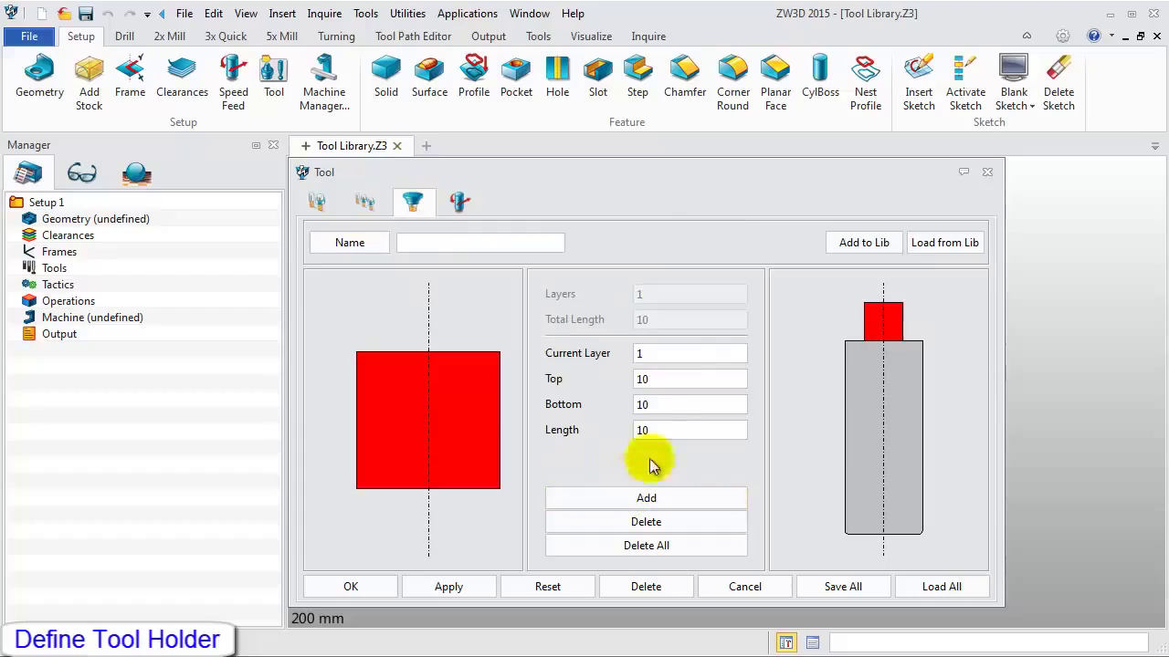
{"action": "left_click_drag", "start_coordinate": [667, 380], "coordinate": [615, 438]}
{"action": "type", "text": "50"}
{"action": "type", "text": "50"}
{"action": "type", "text": "4"}
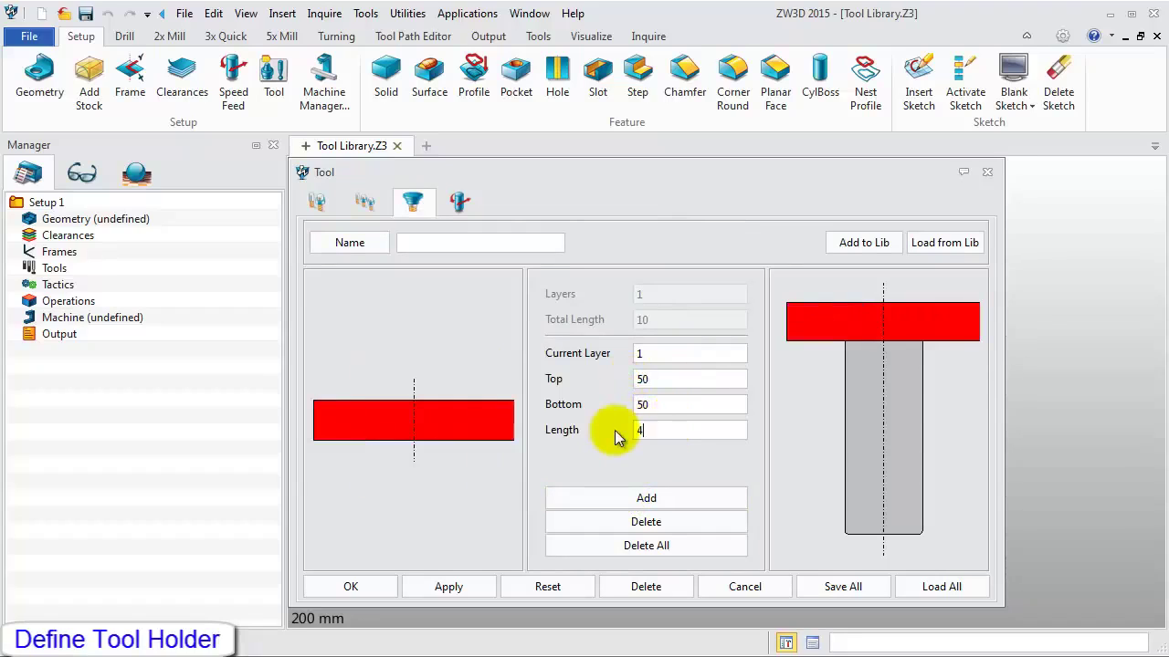
{"action": "type", "text": "0"}
Set the D20R0.8 tool's speeds to 2800 RPM rough and 2500 finish, and feed rates to 3000 MMPM rough and 2000 finish.
{"action": "left_click", "coordinate": [460, 201]}
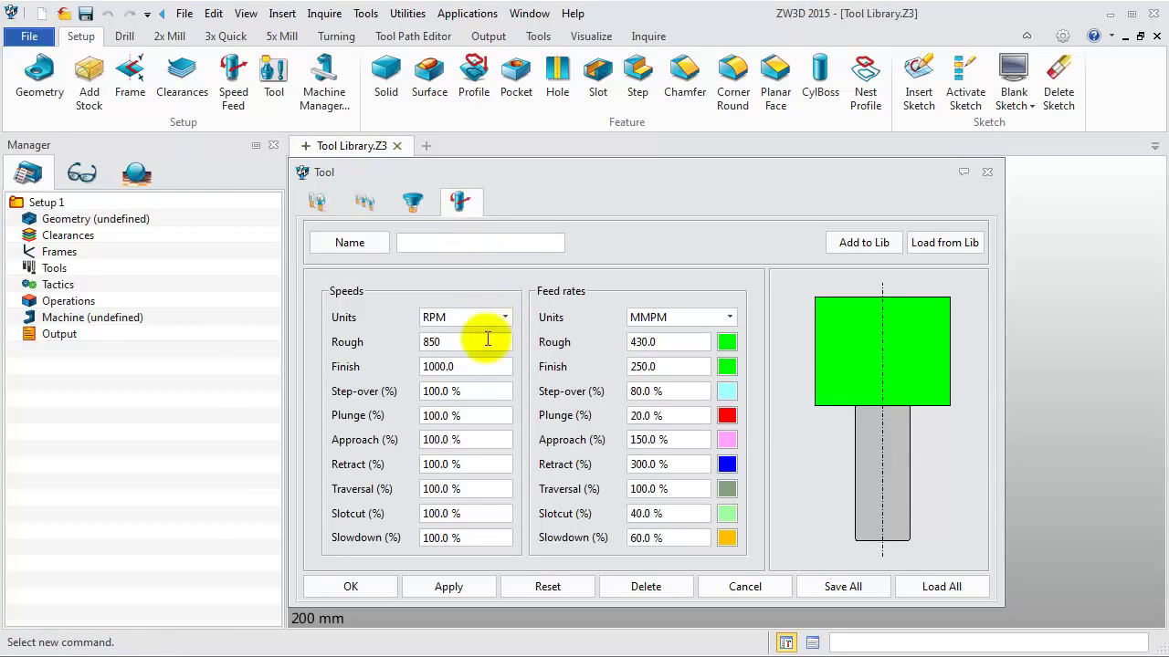
{"action": "left_click_drag", "start_coordinate": [487, 340], "coordinate": [388, 352]}
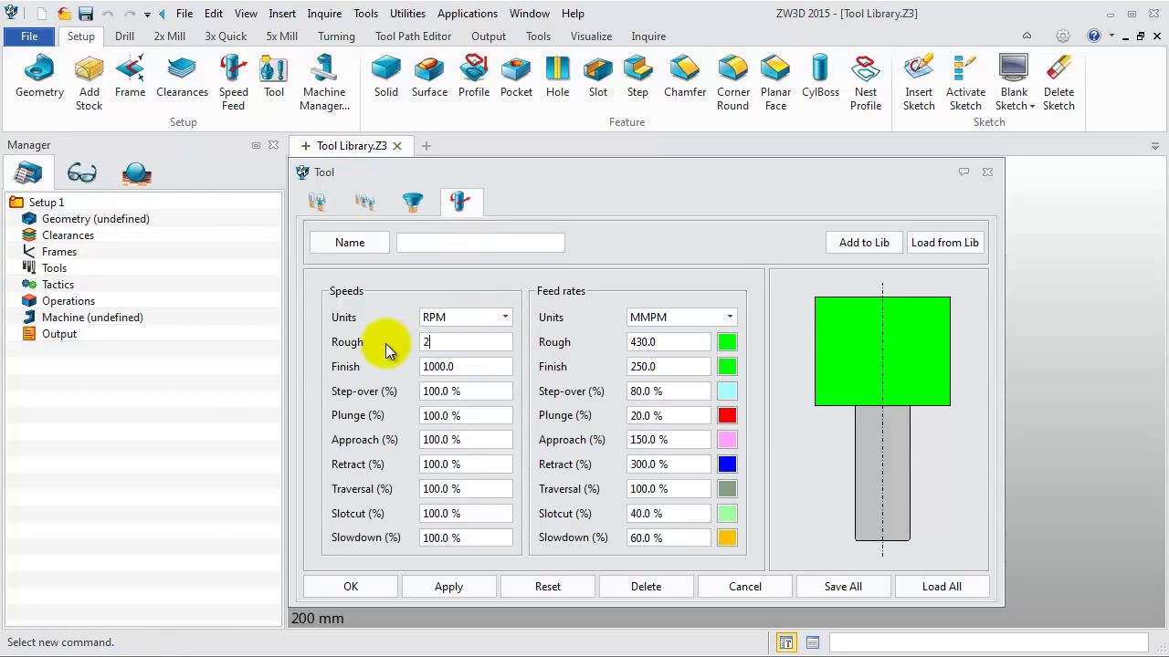
{"action": "type", "text": "2800"}
{"action": "left_click_drag", "start_coordinate": [469, 369], "coordinate": [422, 368]}
{"action": "type", "text": "2"}
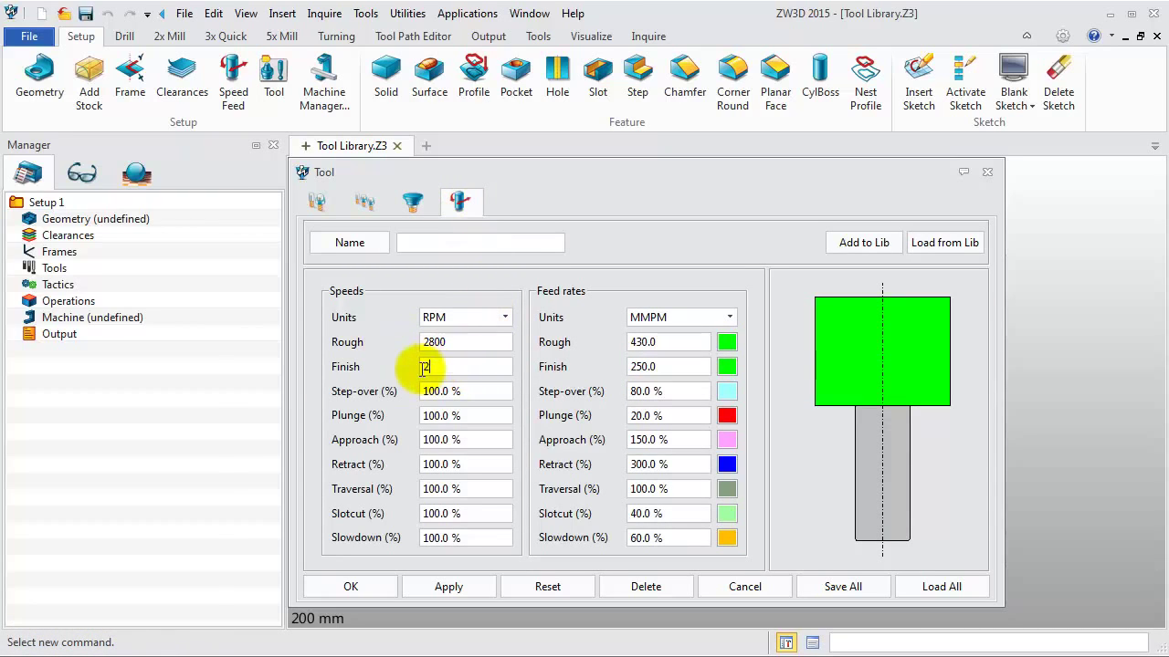
{"action": "type", "text": "500"}
{"action": "left_click_drag", "start_coordinate": [676, 342], "coordinate": [619, 375]}
{"action": "type", "text": "3000"}
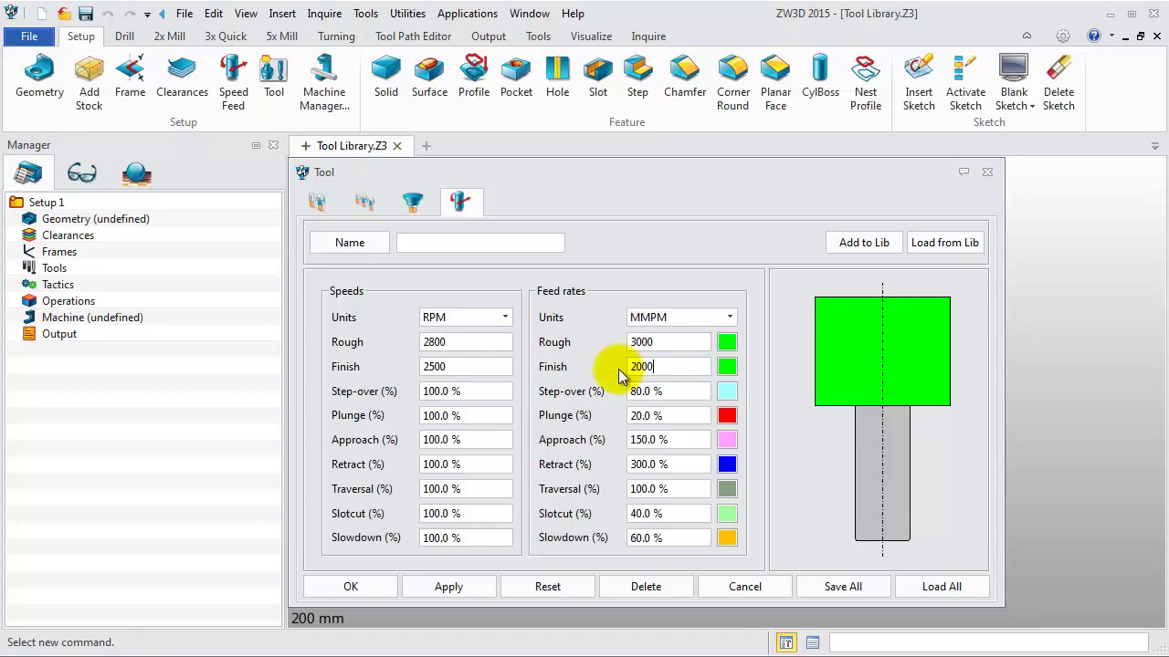
Save the D20R0.8 tool's full definition to the Tool Library in the desktop file Tool Library.Z3, and accept the tool.
{"action": "left_click", "coordinate": [830, 581]}
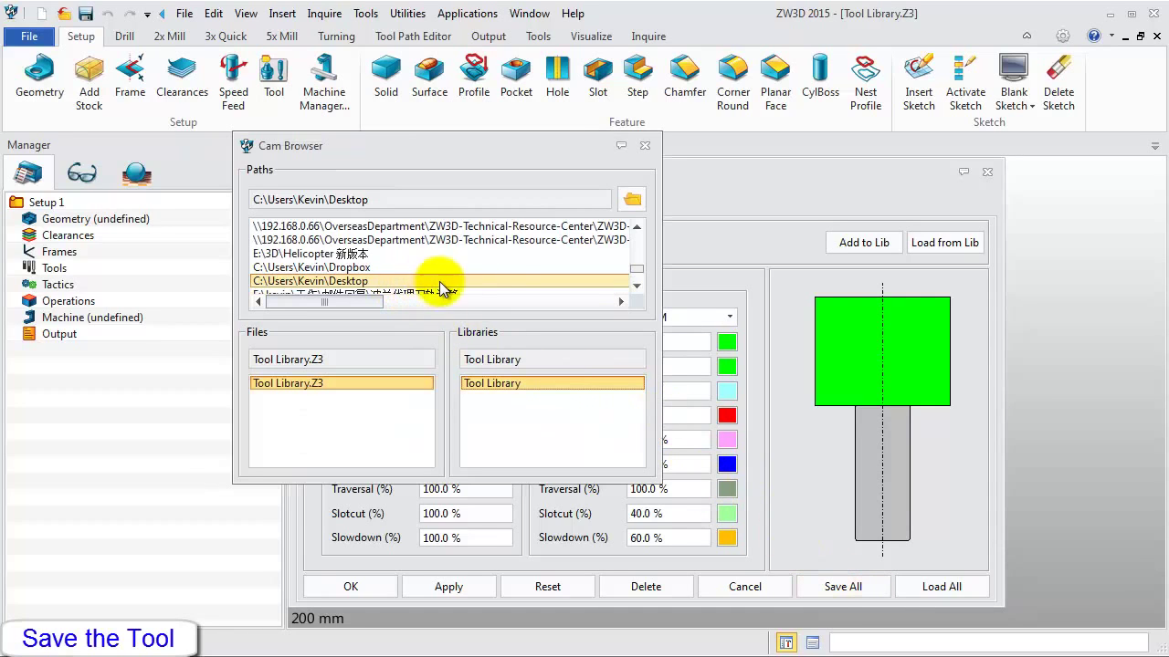
{"action": "left_click", "coordinate": [630, 201]}
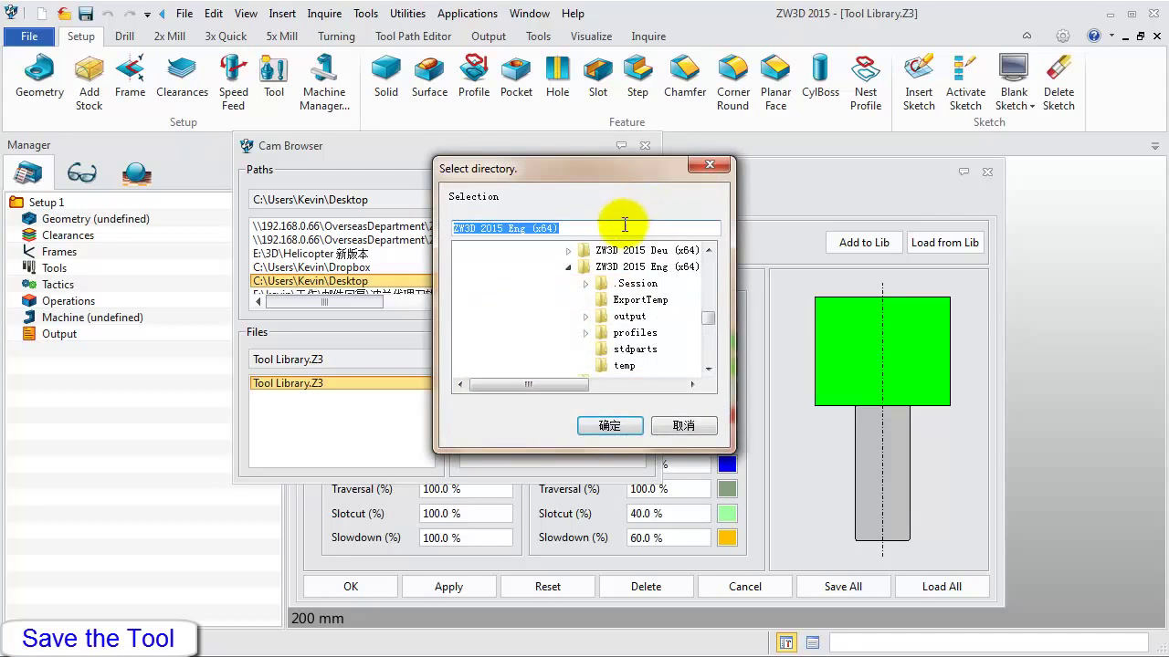
{"action": "left_click_drag", "start_coordinate": [708, 313], "coordinate": [710, 253]}
{"action": "left_click", "coordinate": [466, 250]}
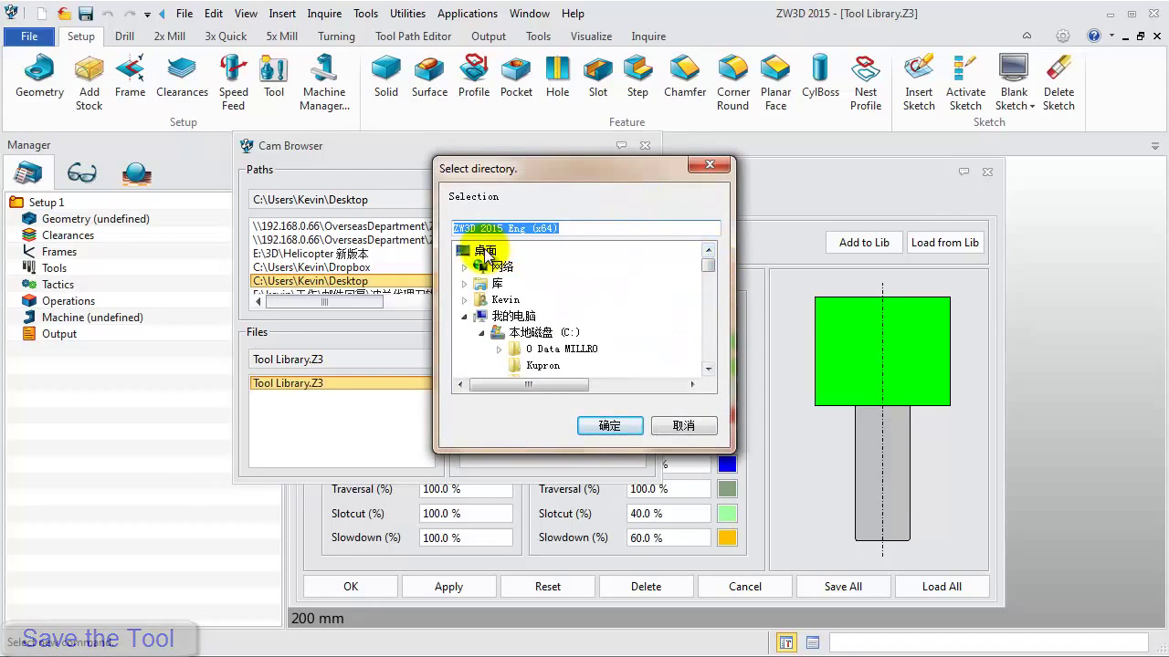
{"action": "left_click", "coordinate": [603, 425]}
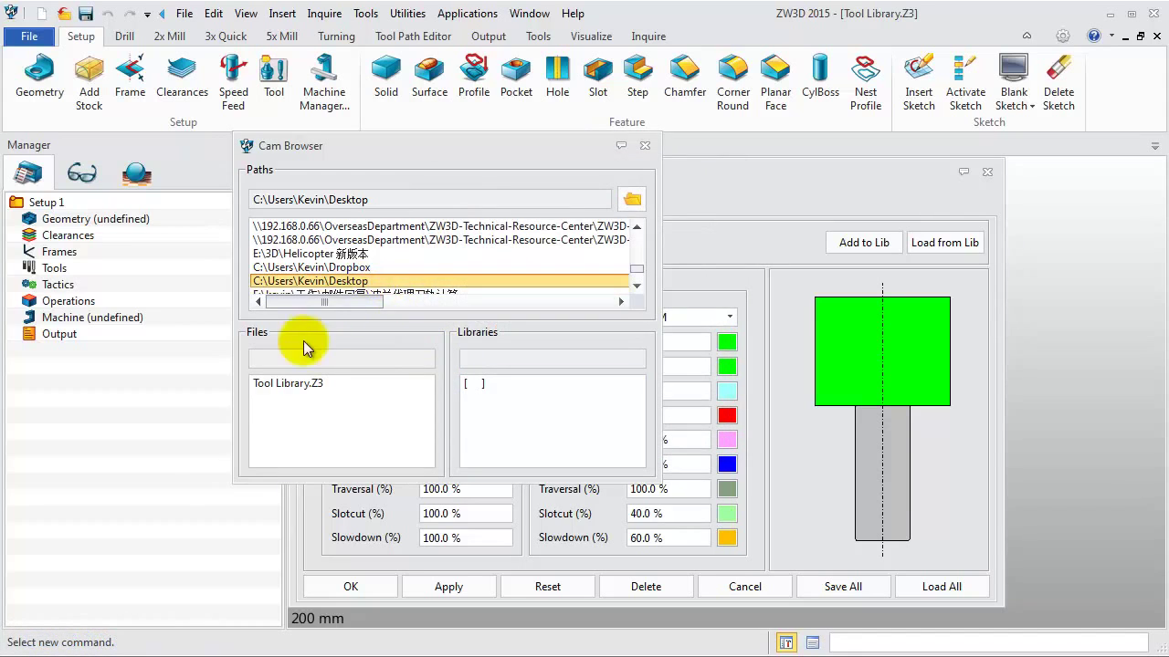
{"action": "left_click", "coordinate": [292, 384]}
{"action": "double_click", "coordinate": [486, 384]}
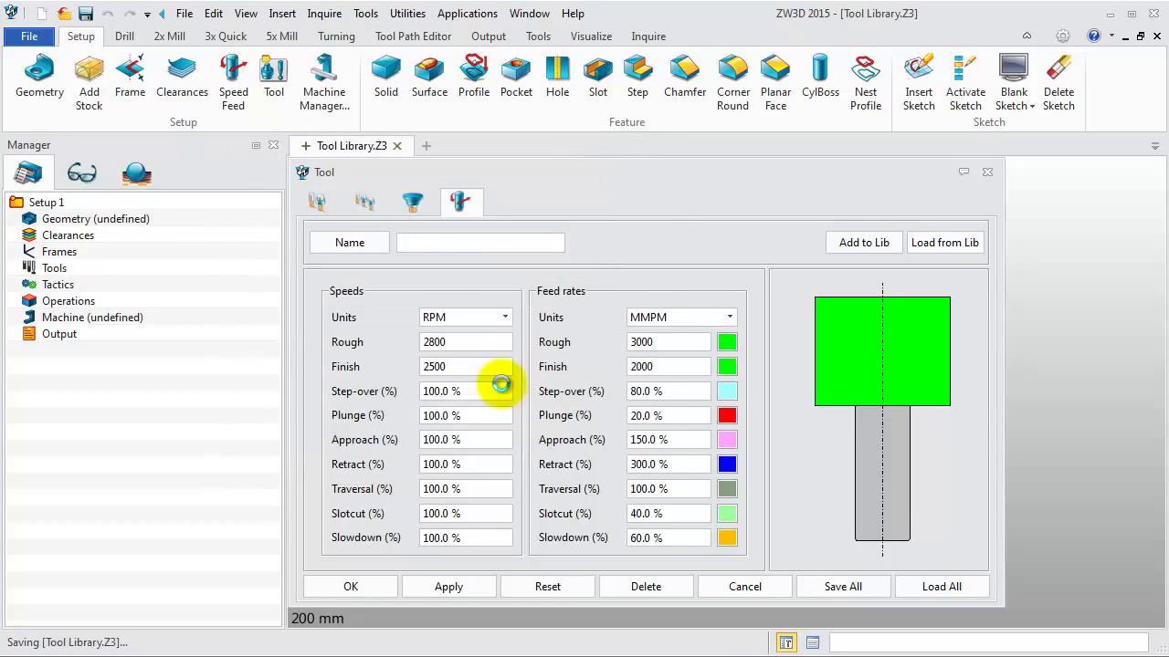
{"action": "left_click", "coordinate": [354, 586]}
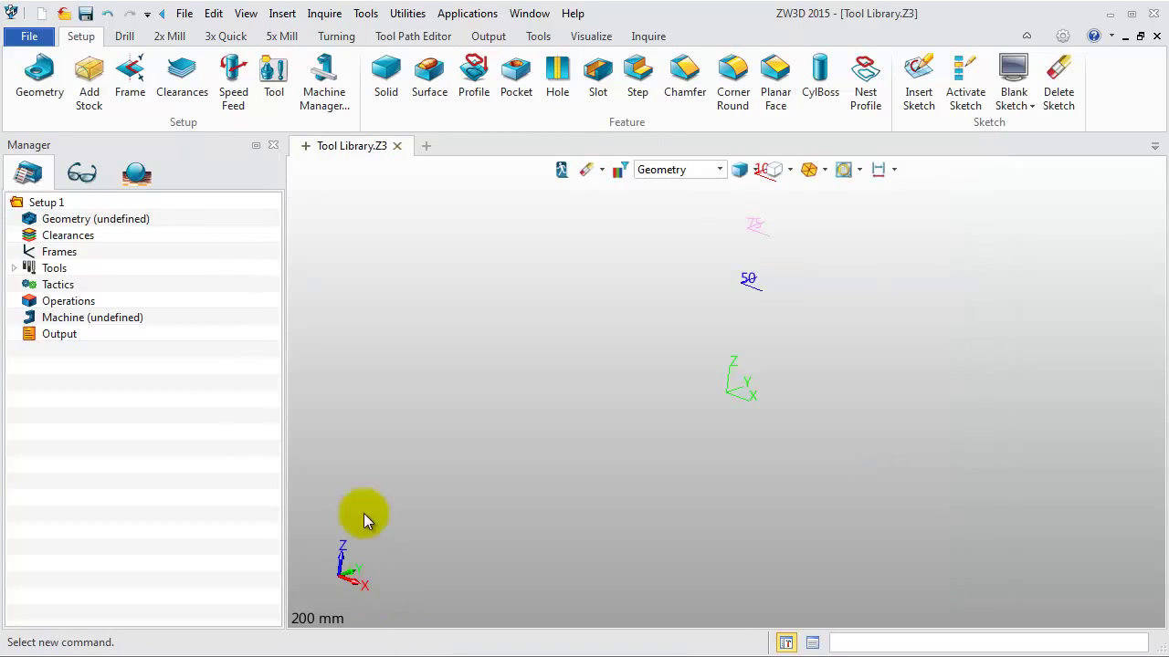
Create an end mill named D6R3 with tool length 40, flute length 20, corner radius 3 and cutter diameter 6.
{"action": "right_click", "coordinate": [417, 256]}
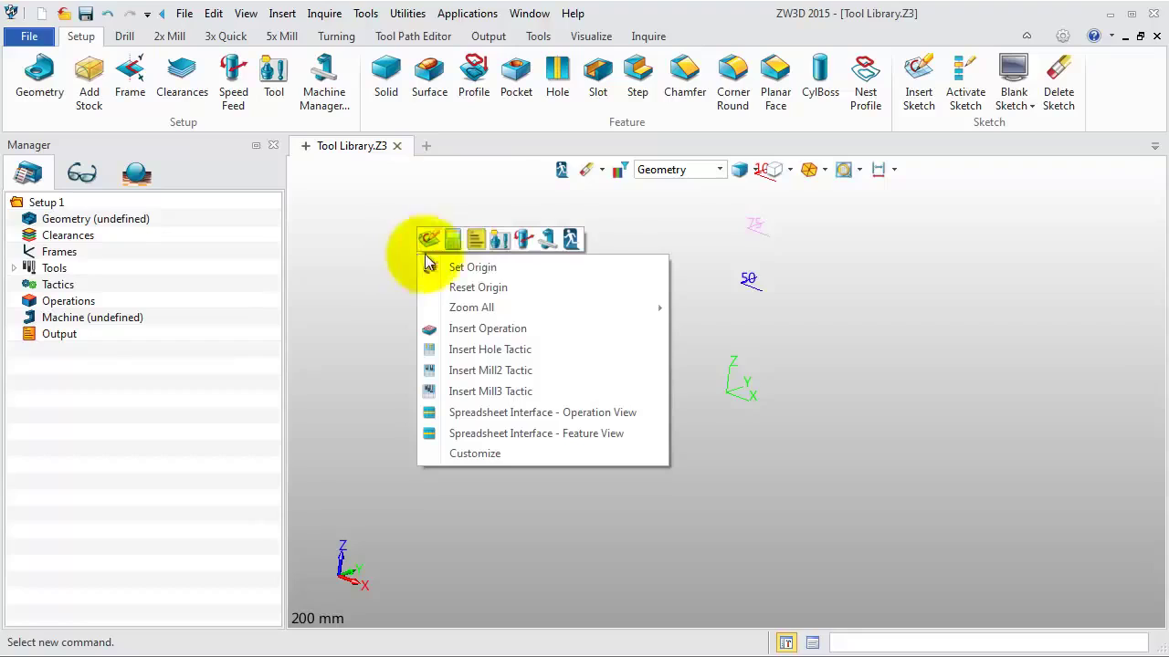
{"action": "left_click", "coordinate": [505, 241]}
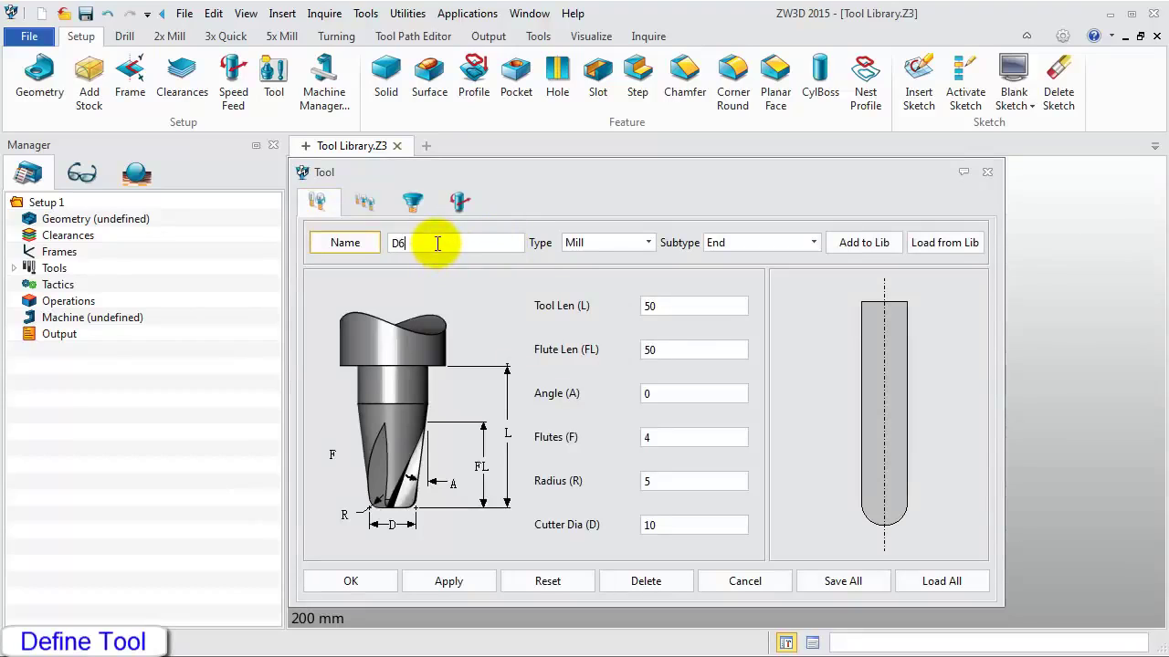
{"action": "type", "text": "D6R3"}
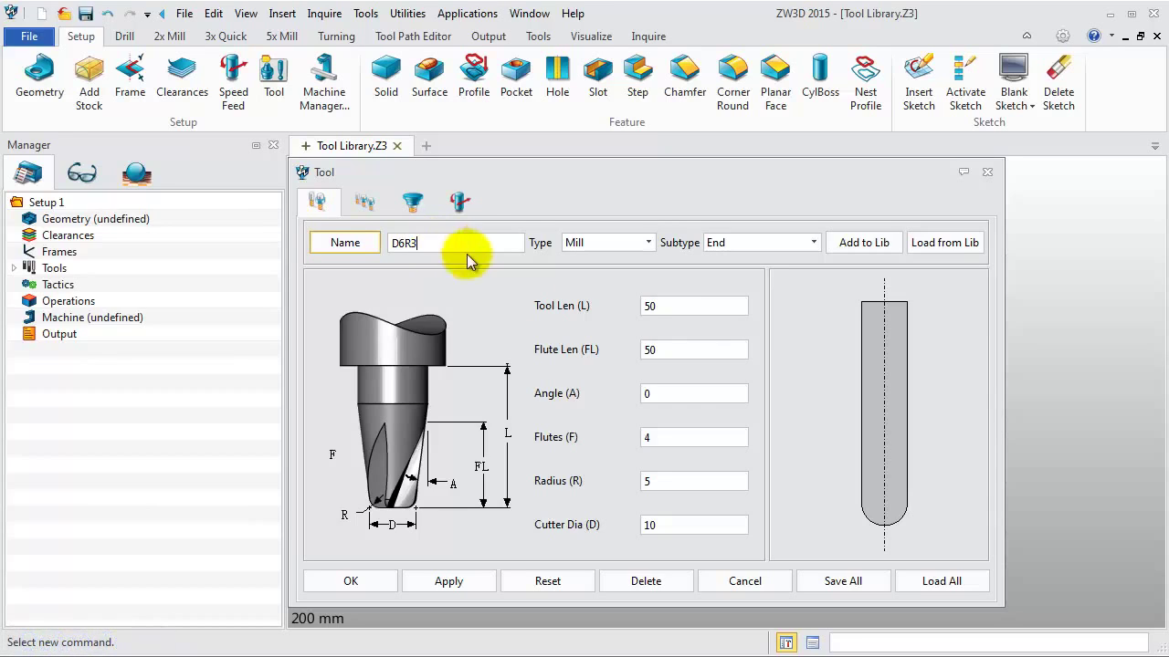
{"action": "left_click_drag", "start_coordinate": [704, 350], "coordinate": [594, 350]}
{"action": "type", "text": "20"}
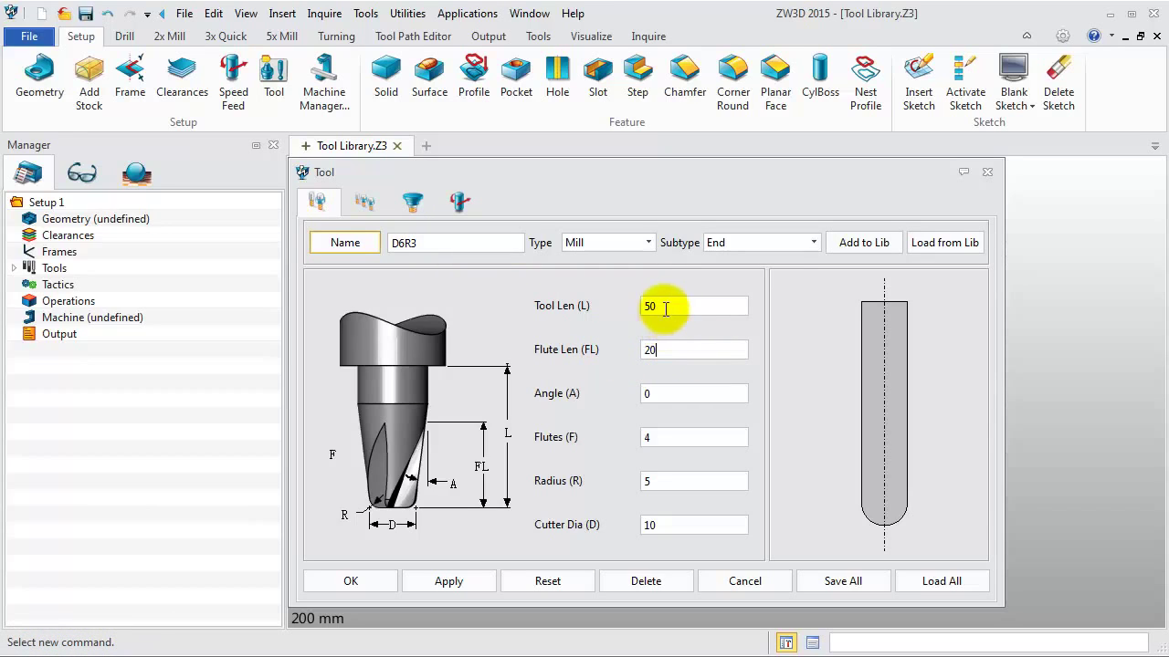
{"action": "left_click_drag", "start_coordinate": [666, 309], "coordinate": [618, 306]}
{"action": "type", "text": "40"}
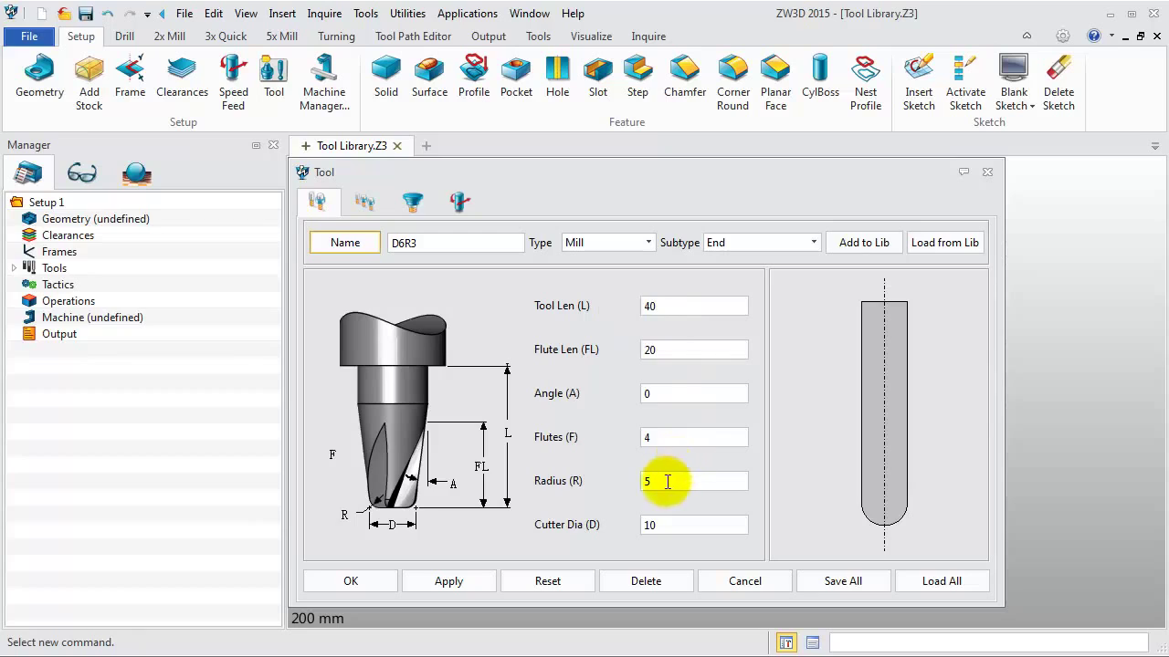
{"action": "left_click_drag", "start_coordinate": [668, 482], "coordinate": [596, 489]}
{"action": "type", "text": "3"}
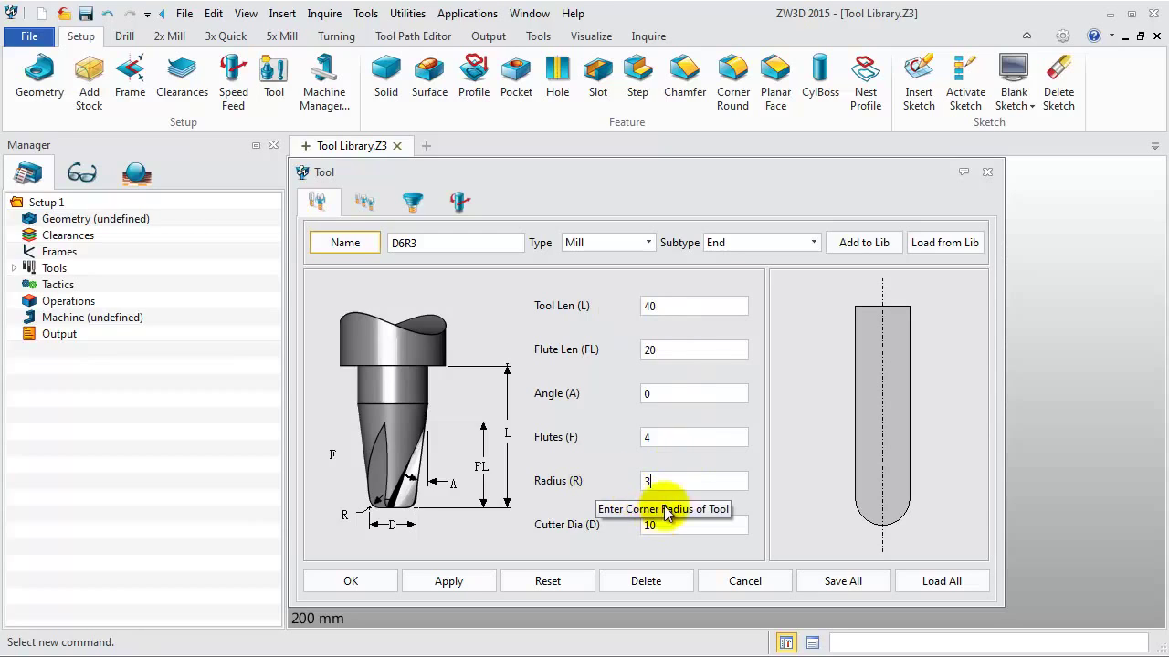
{"action": "left_click_drag", "start_coordinate": [665, 528], "coordinate": [595, 539]}
{"action": "type", "text": "6"}
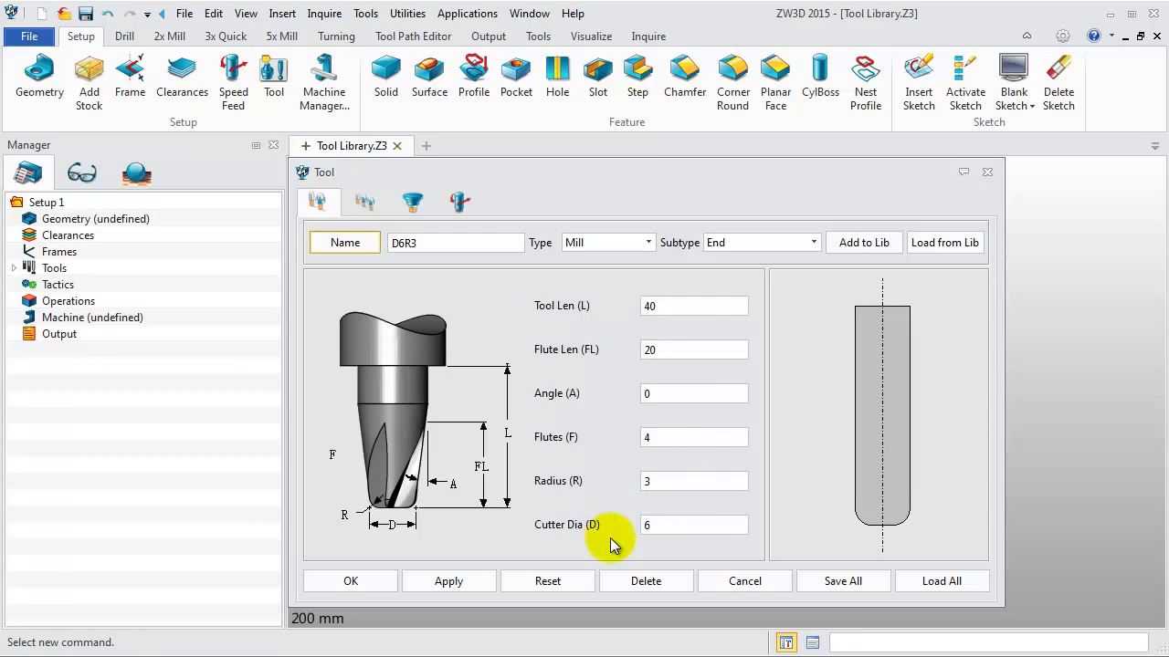
Set the D6R3 tool's ID number, D register and H register to 2.
{"action": "left_click", "coordinate": [365, 202]}
{"action": "left_click", "coordinate": [638, 234]}
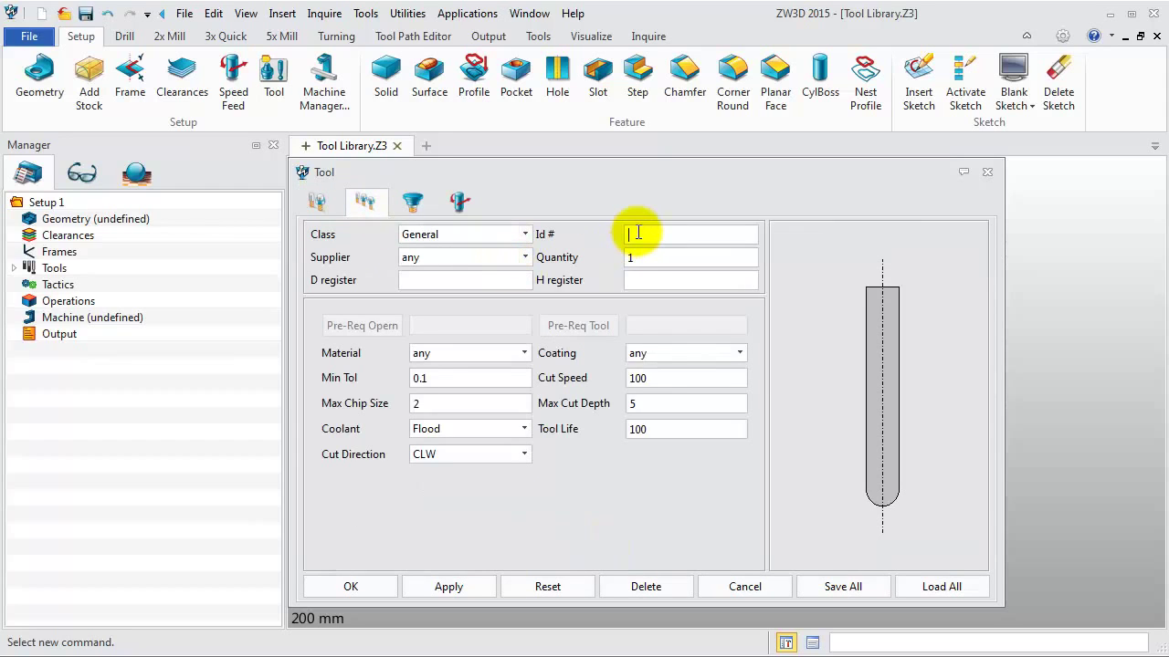
{"action": "type", "text": "2"}
{"action": "left_click", "coordinate": [502, 280]}
{"action": "type", "text": "2"}
{"action": "left_click", "coordinate": [650, 281]}
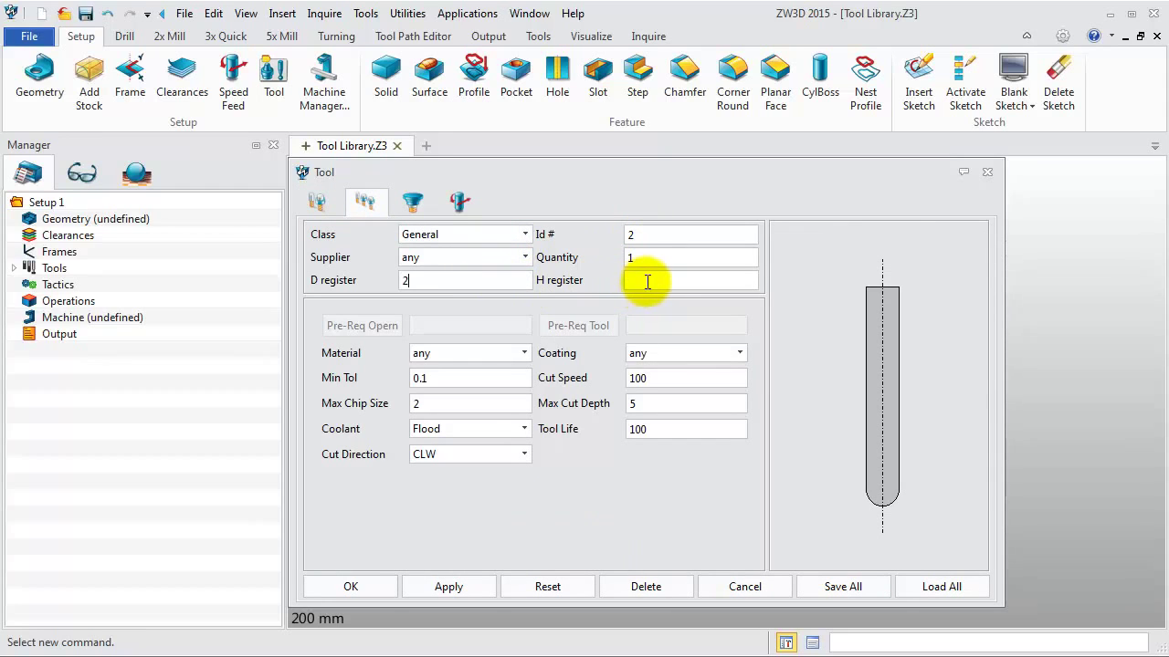
{"action": "type", "text": "2"}
Set the D6R3 tool's speeds to 5600 RPM rough and 6000 finish, and feed rates to 2500 MMPM rough and 2000 finish.
{"action": "left_click", "coordinate": [459, 202]}
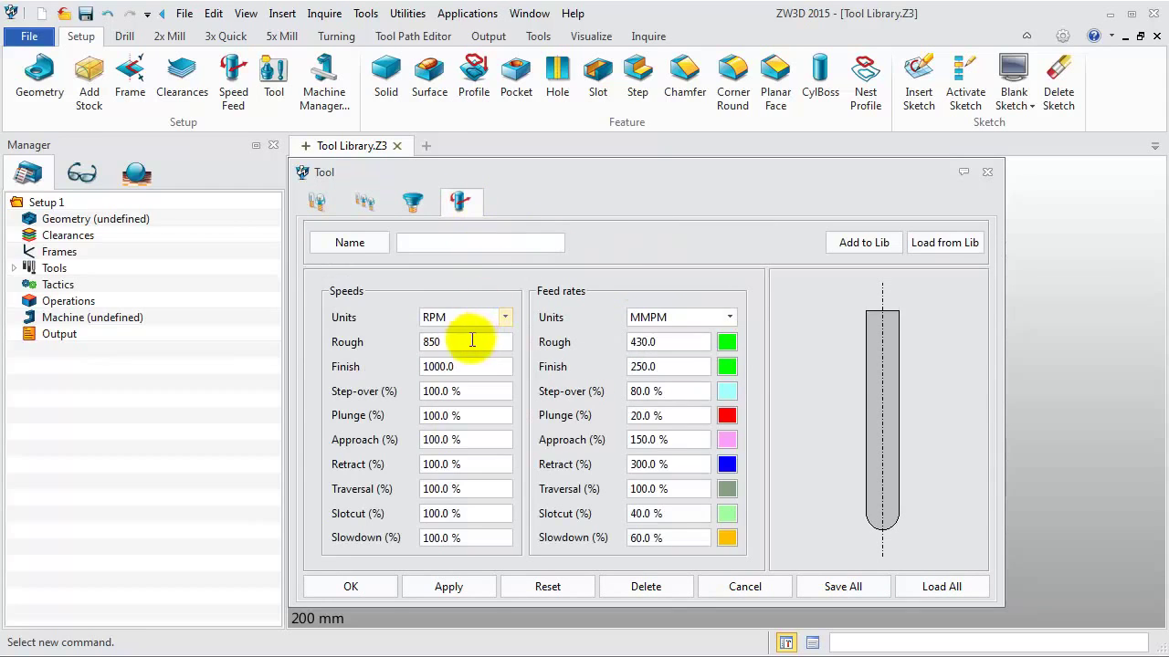
{"action": "left_click_drag", "start_coordinate": [472, 341], "coordinate": [356, 348]}
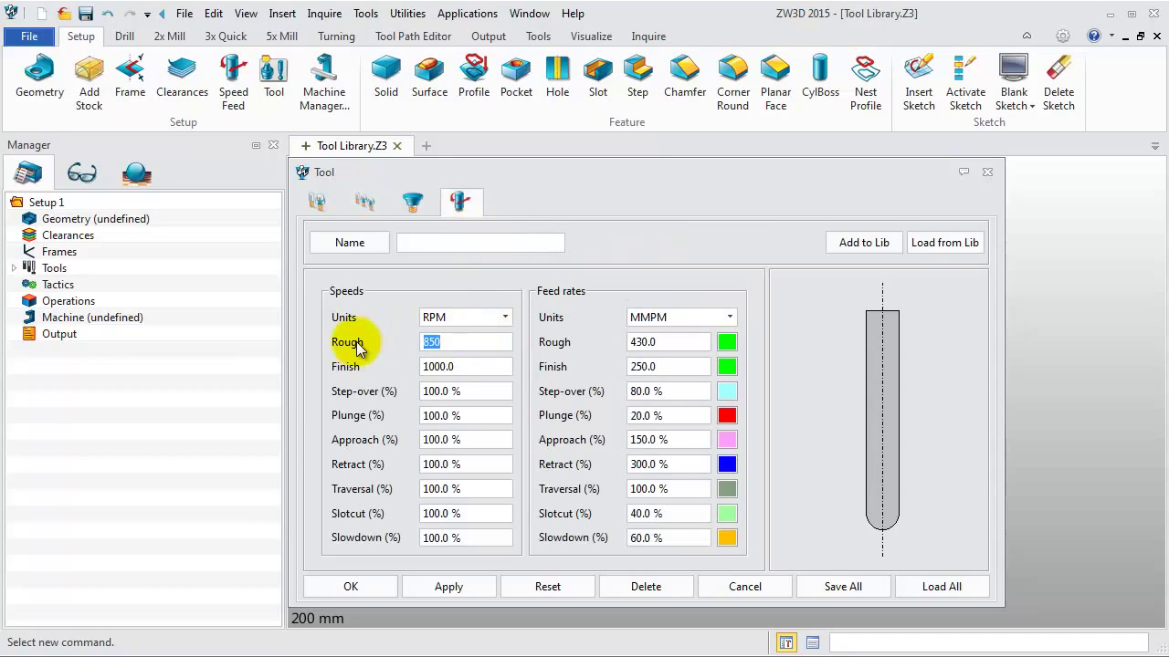
{"action": "type", "text": "5600"}
{"action": "left_click_drag", "start_coordinate": [475, 367], "coordinate": [393, 370]}
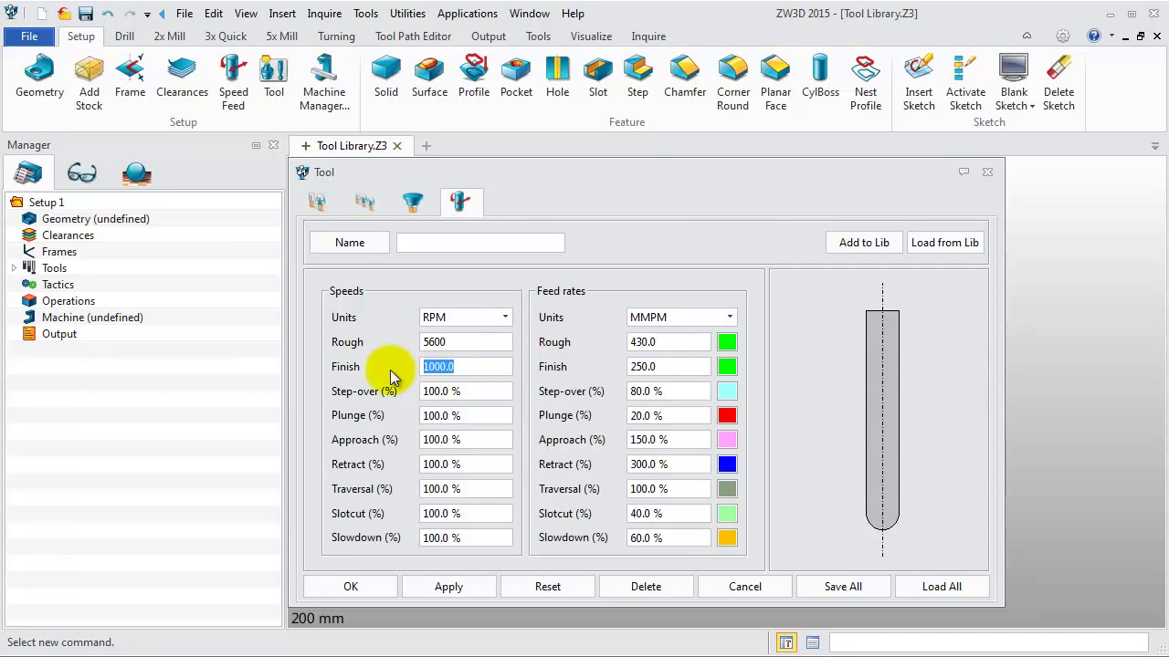
{"action": "type", "text": "6000"}
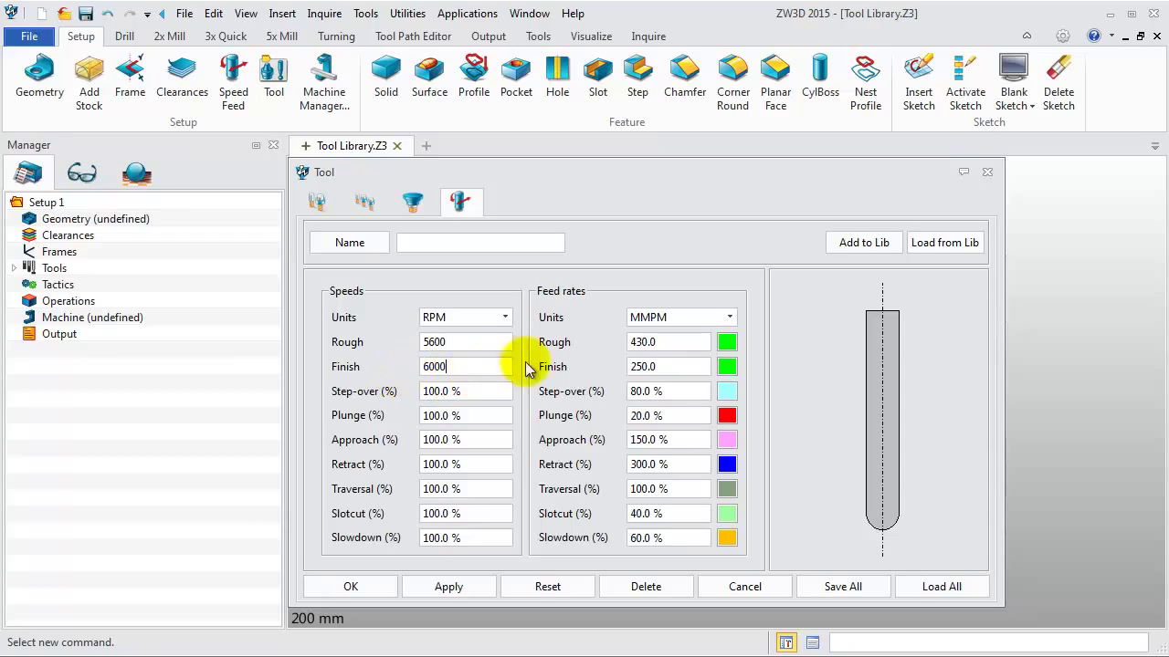
{"action": "left_click_drag", "start_coordinate": [673, 342], "coordinate": [608, 344]}
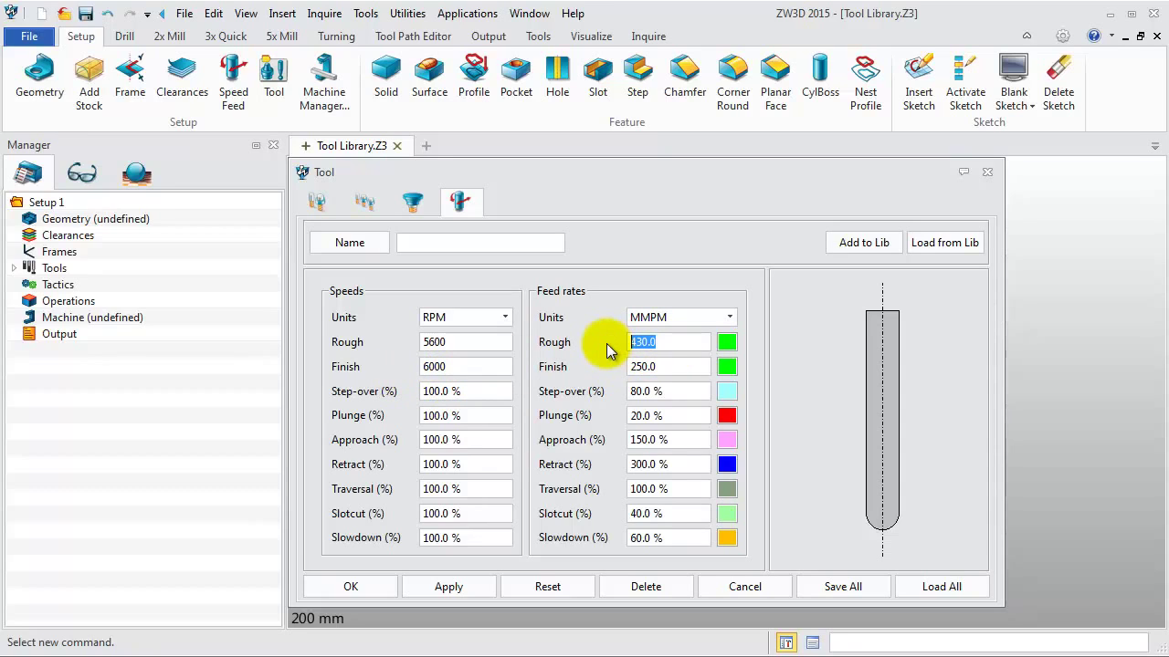
{"action": "type", "text": "2500"}
{"action": "left_click_drag", "start_coordinate": [646, 365], "coordinate": [594, 374]}
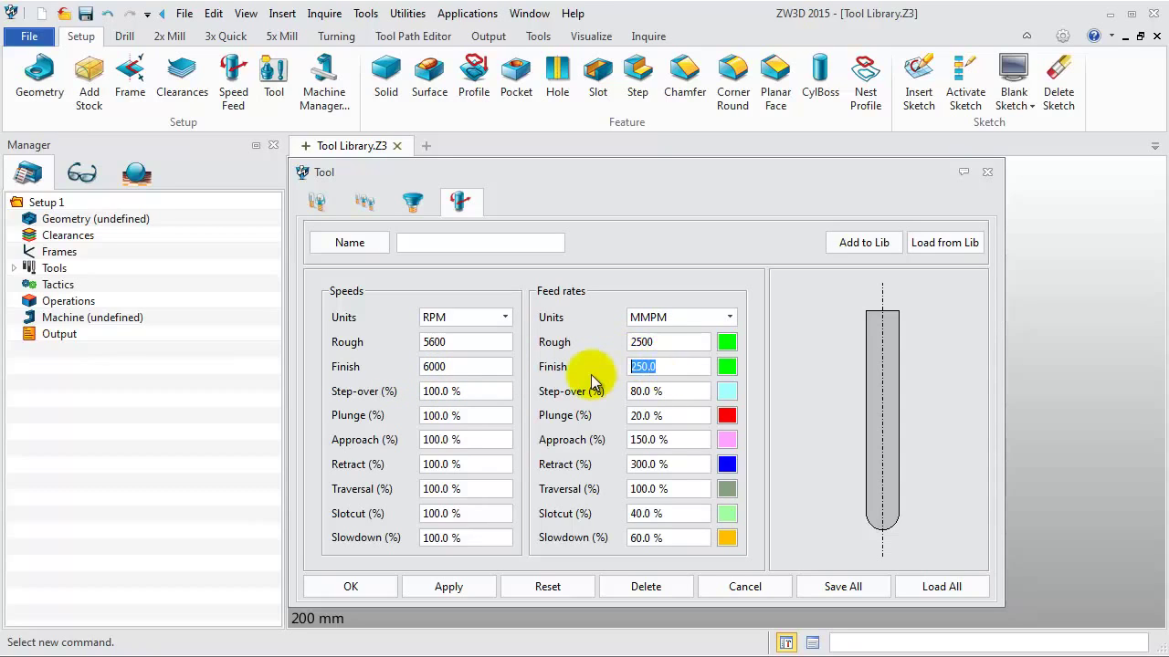
{"action": "type", "text": "200"}
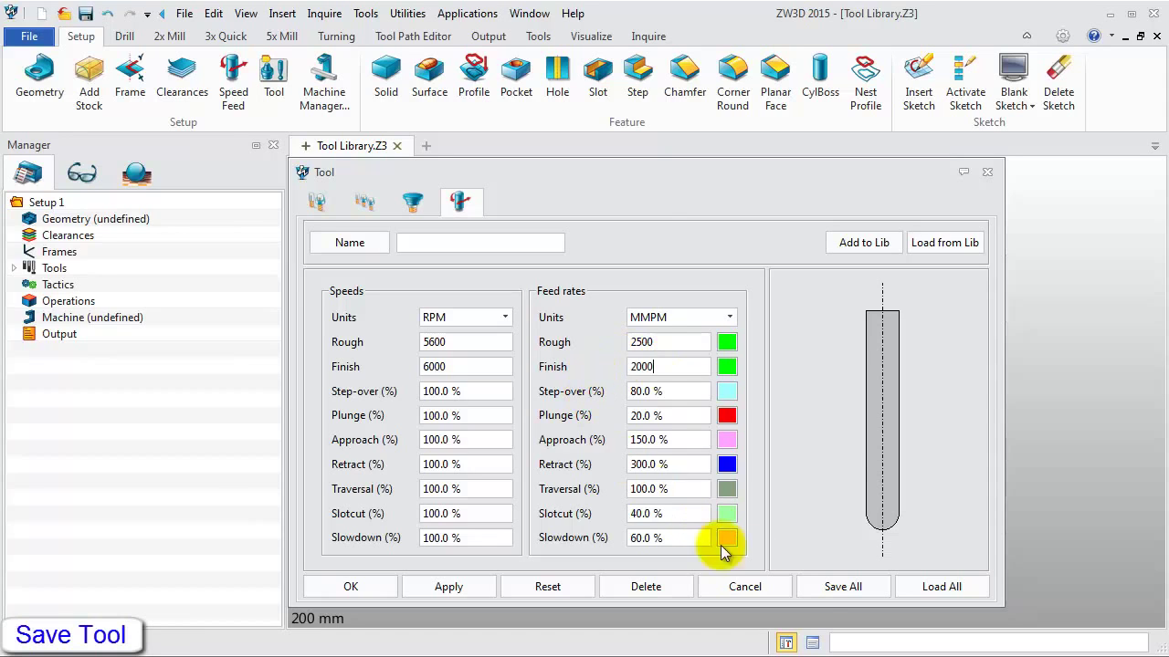
Save the D6R3 tool's full definition to the Tool Library in Tool Library.Z3, and accept the tool.
{"action": "left_click", "coordinate": [832, 586]}
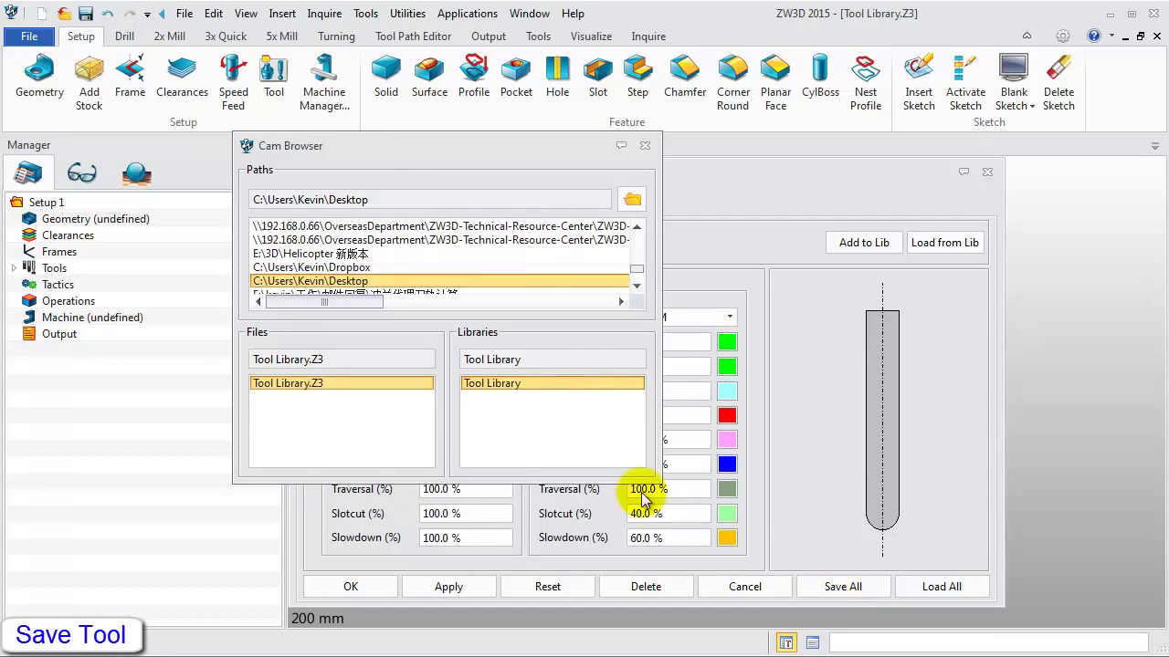
{"action": "double_click", "coordinate": [507, 384]}
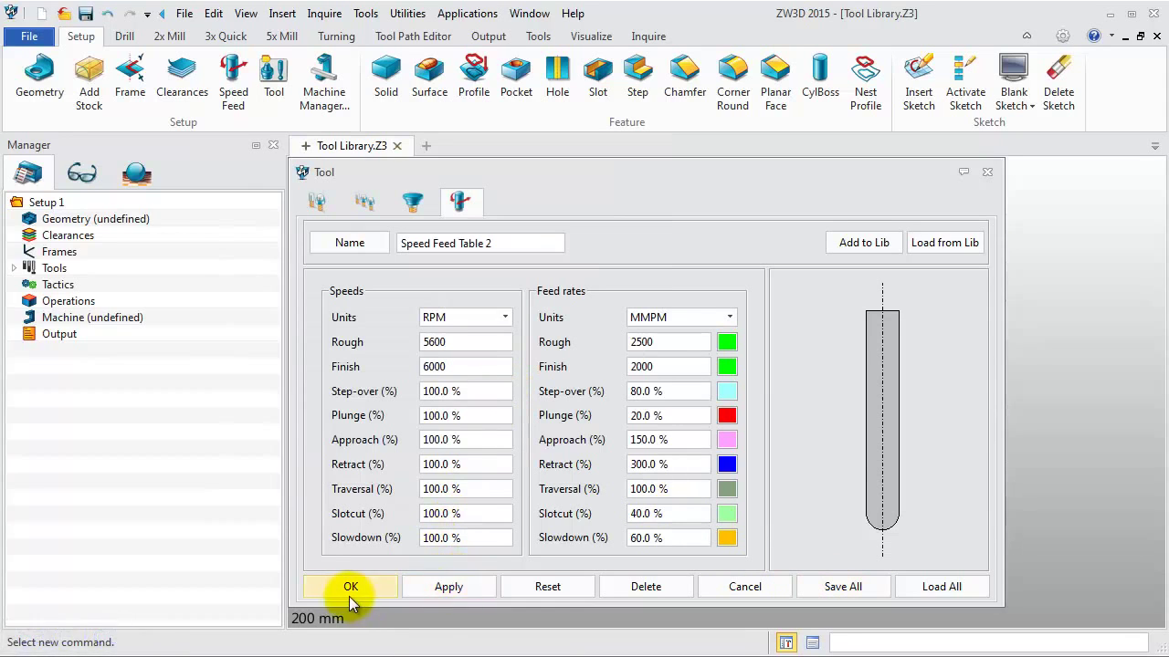
{"action": "left_click", "coordinate": [350, 591]}
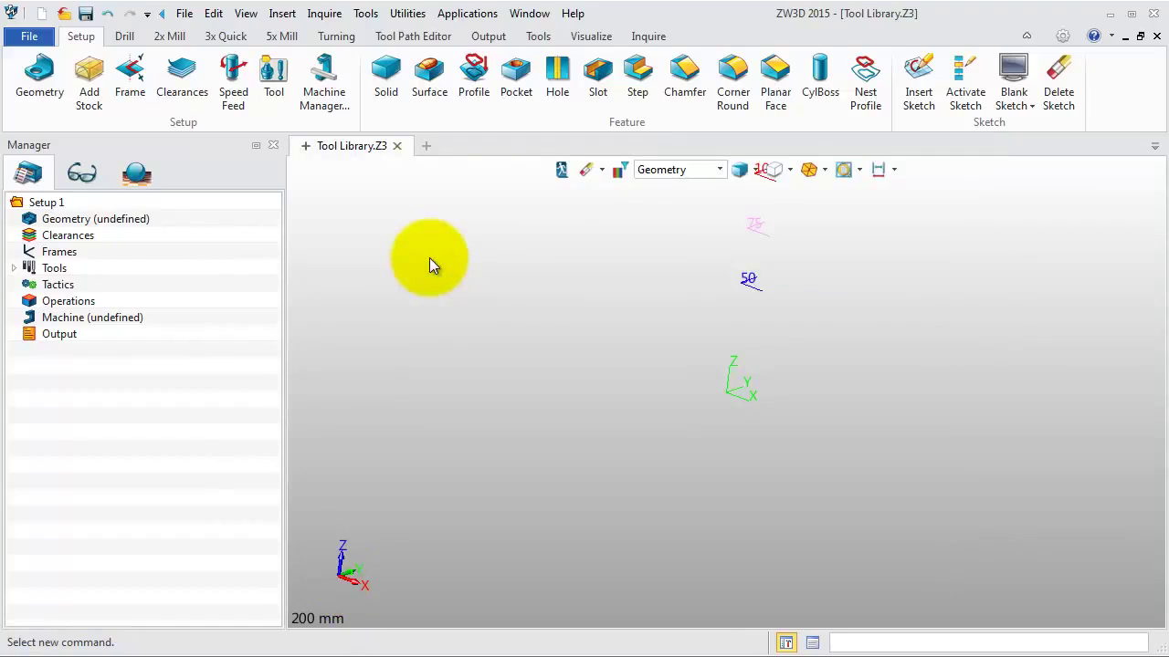
Create a new end mill named D8R4 with flute length 20 and tool length 40.
{"action": "right_click", "coordinate": [432, 264]}
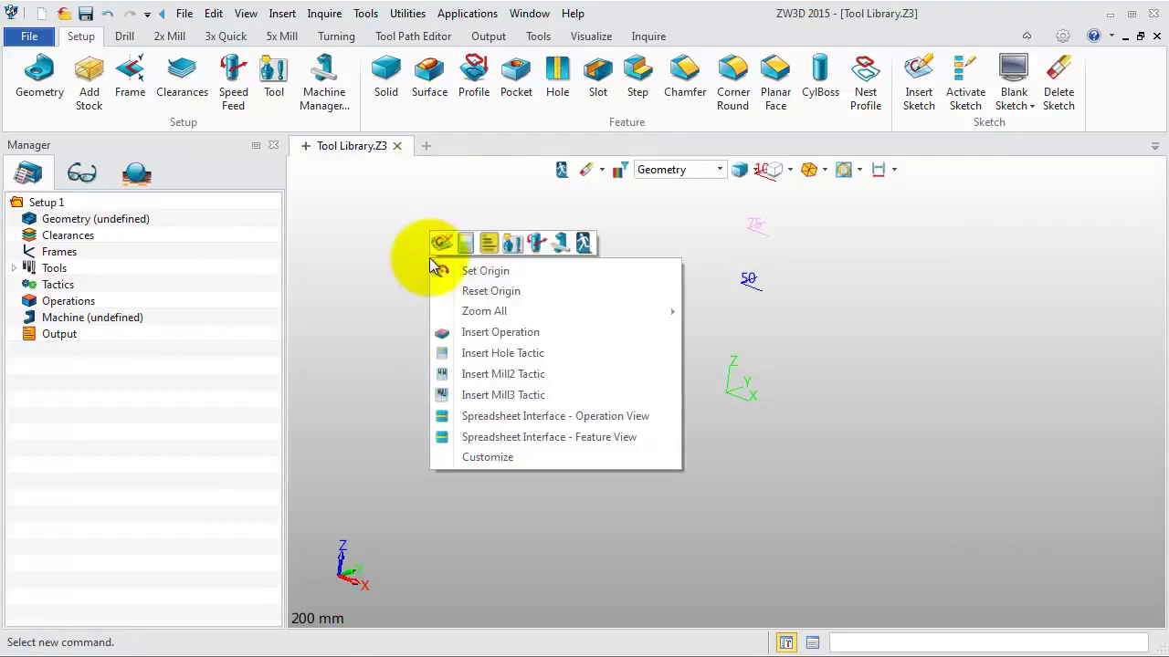
{"action": "left_click", "coordinate": [512, 245]}
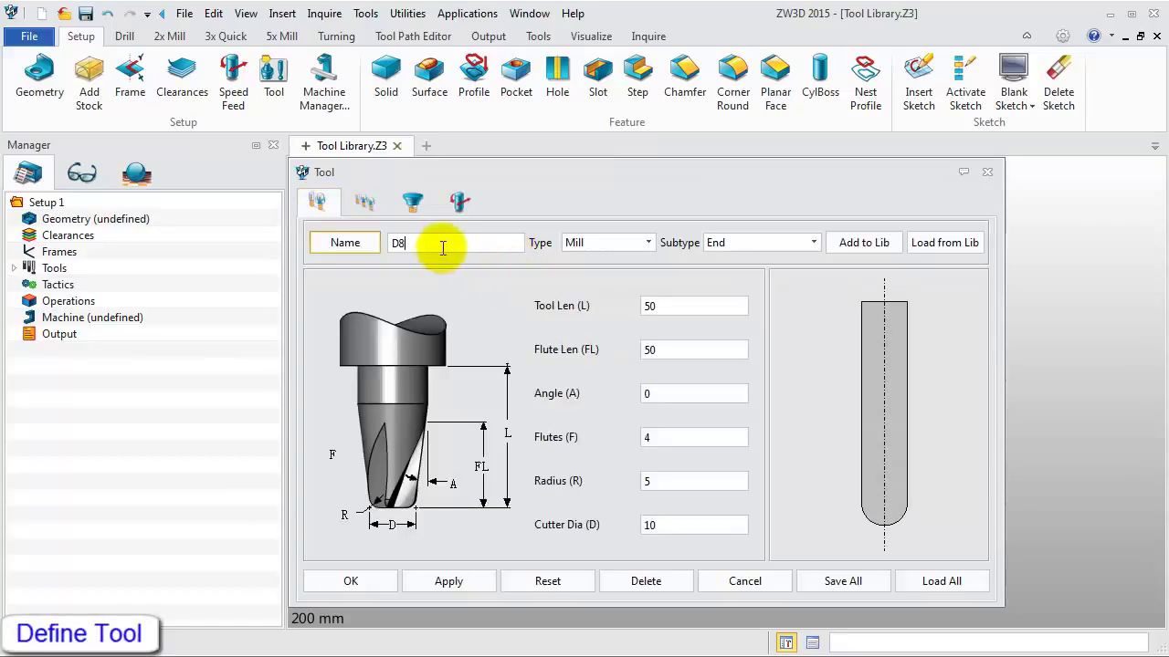
{"action": "left_click", "coordinate": [443, 247]}
{"action": "type", "text": "D8R4"}
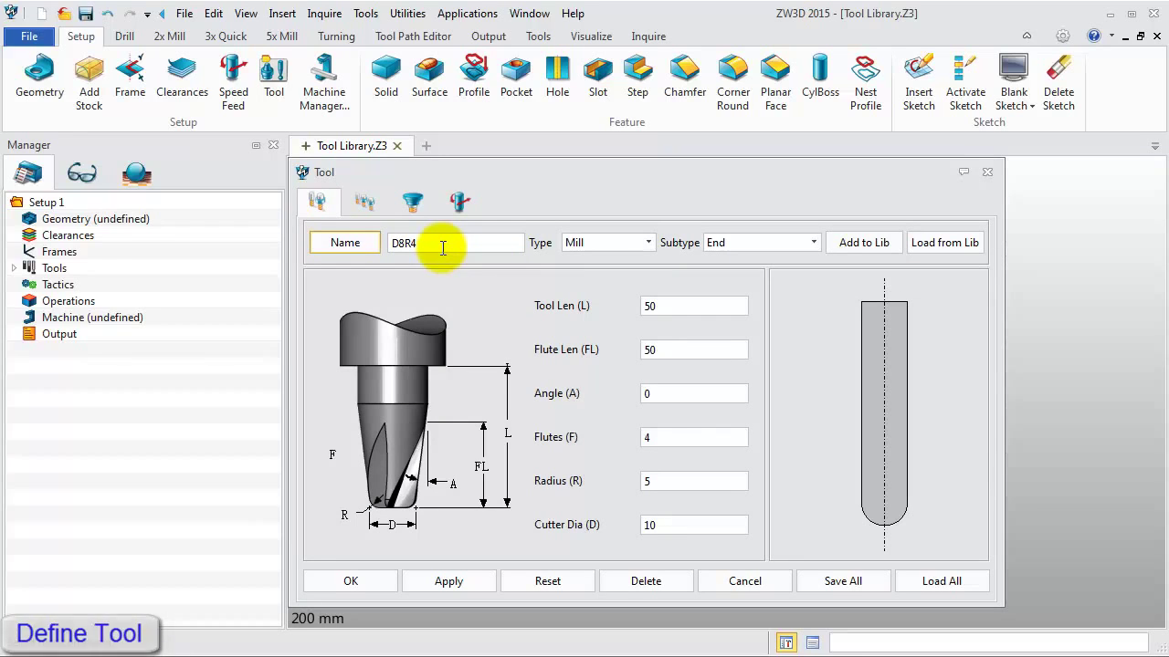
{"action": "left_click", "coordinate": [670, 350]}
{"action": "key", "text": "BackSpace"}
{"action": "key", "text": "BackSpace"}
{"action": "type", "text": "20"}
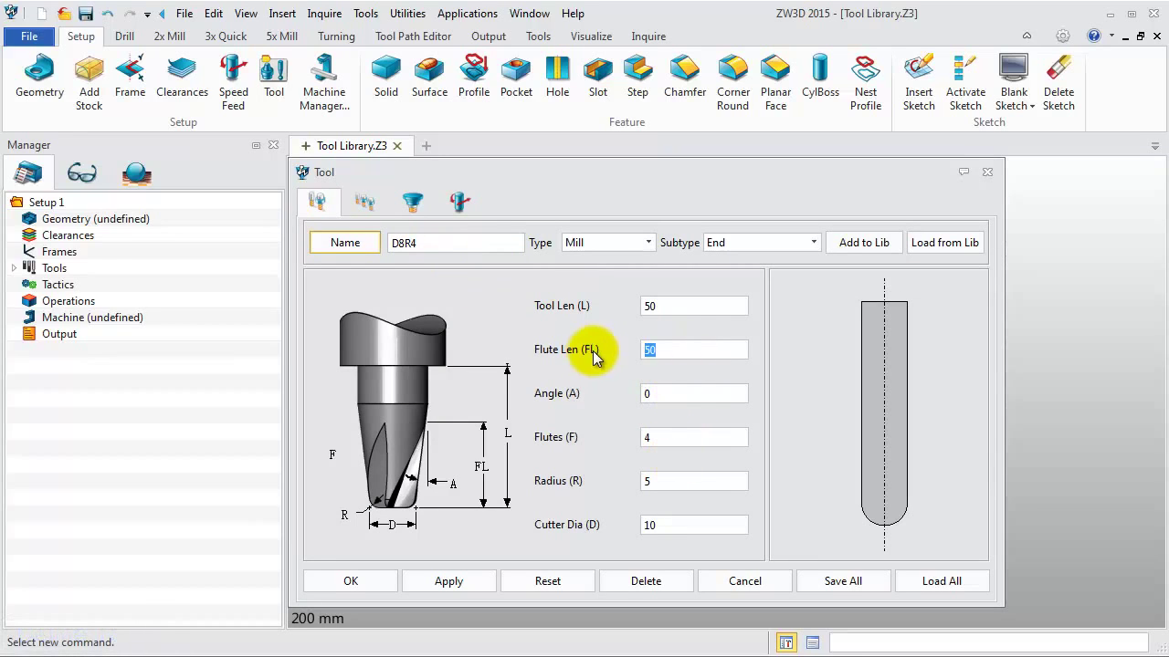
{"action": "left_click", "coordinate": [650, 307]}
{"action": "type", "text": "40"}
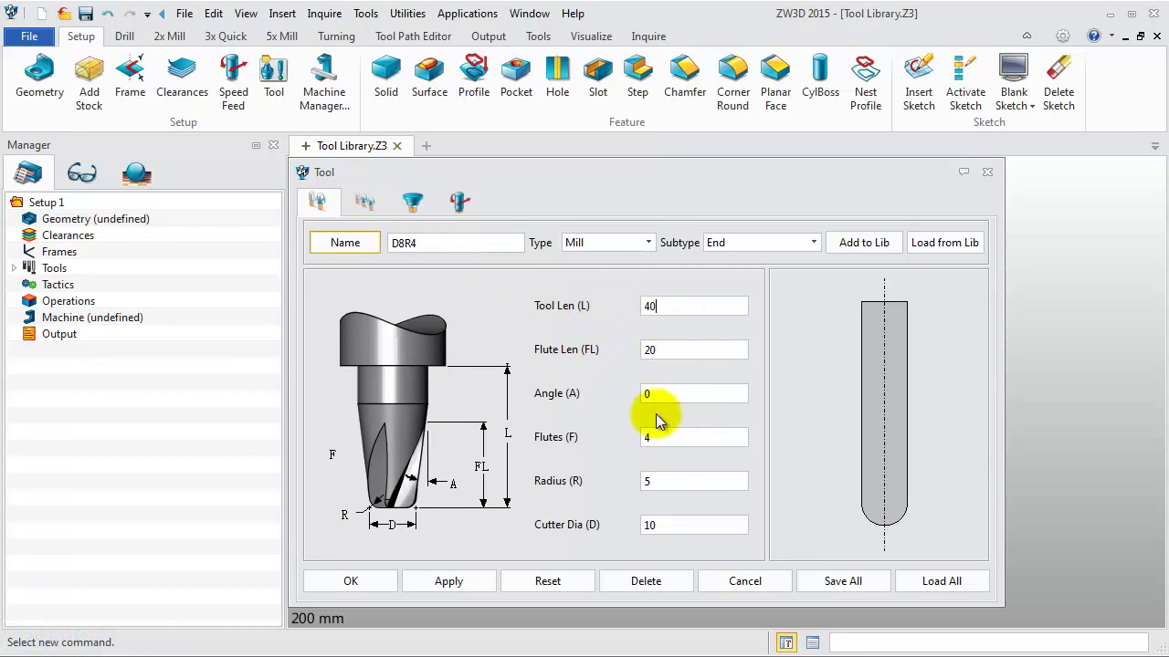
Set the D8R4 tool's corner radius to 4 and its cutter diameter to 8.
{"action": "left_click", "coordinate": [673, 480]}
{"action": "type", "text": "4"}
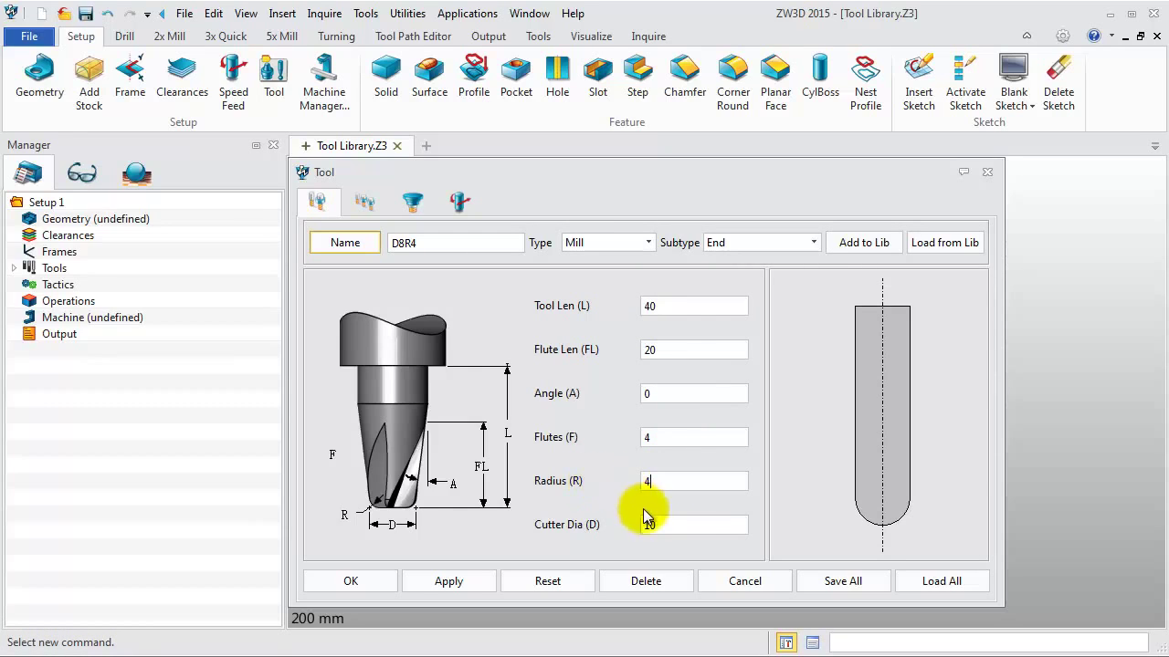
{"action": "left_click", "coordinate": [642, 525]}
{"action": "key", "text": "BackSpace"}
{"action": "key", "text": "BackSpace"}
{"action": "type", "text": "8"}
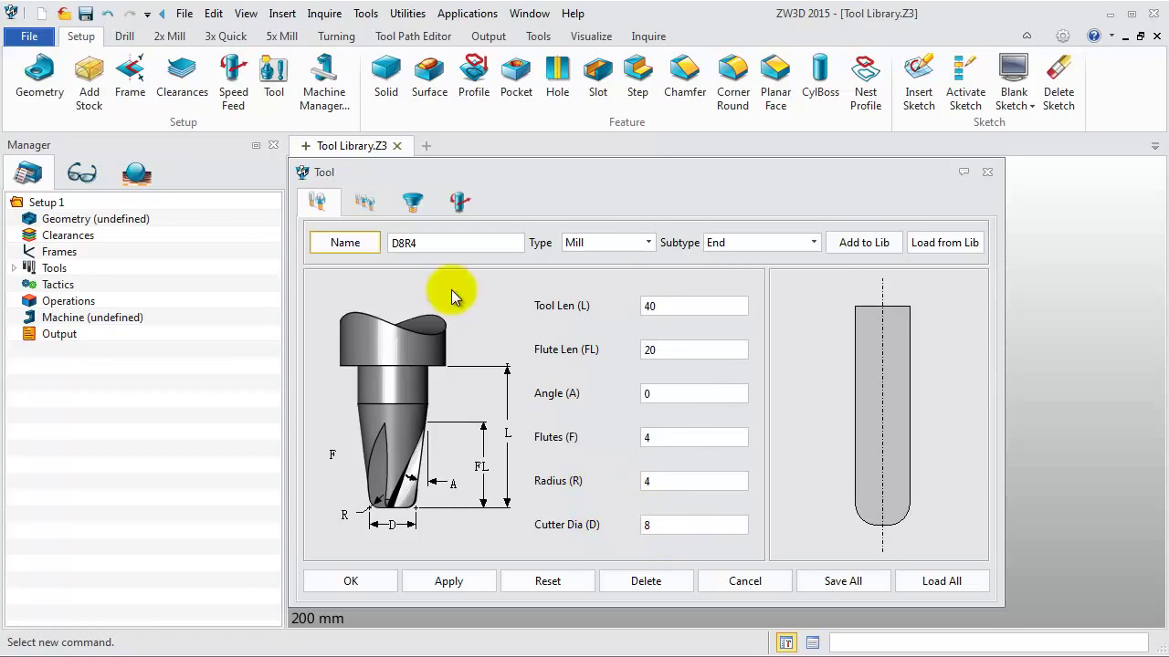
Set the D8R4 tool's ID number, D register and H register to 3.
{"action": "left_click", "coordinate": [356, 205]}
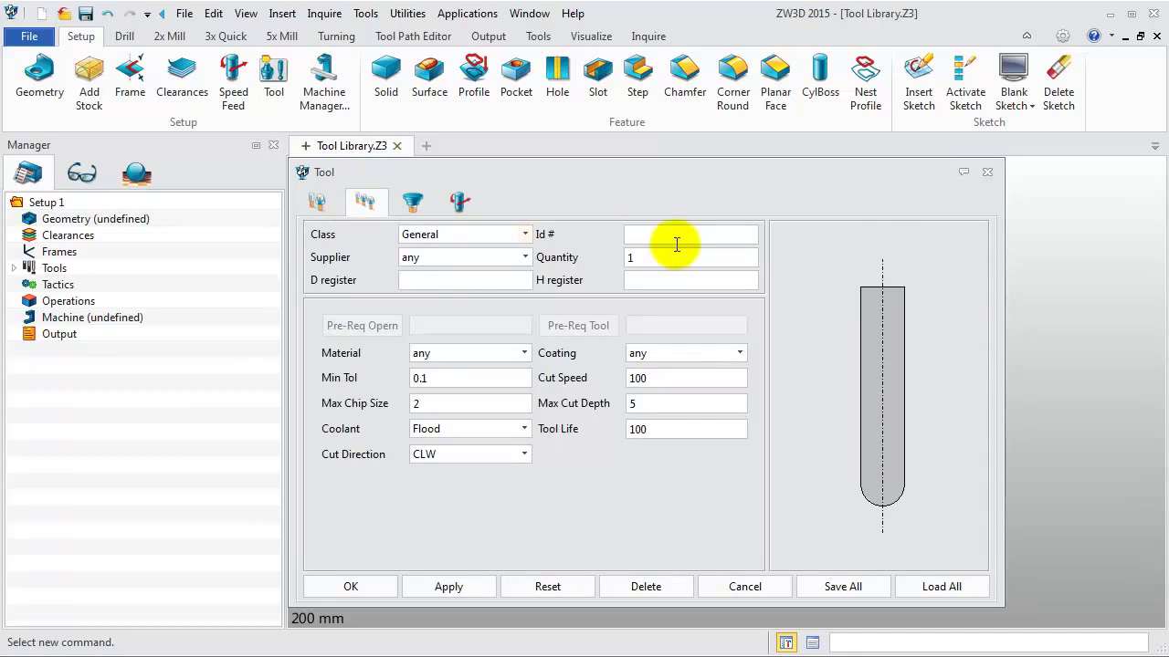
{"action": "type", "text": "3"}
{"action": "left_click", "coordinate": [469, 279]}
{"action": "type", "text": "3"}
{"action": "left_click", "coordinate": [639, 282]}
{"action": "type", "text": "3"}
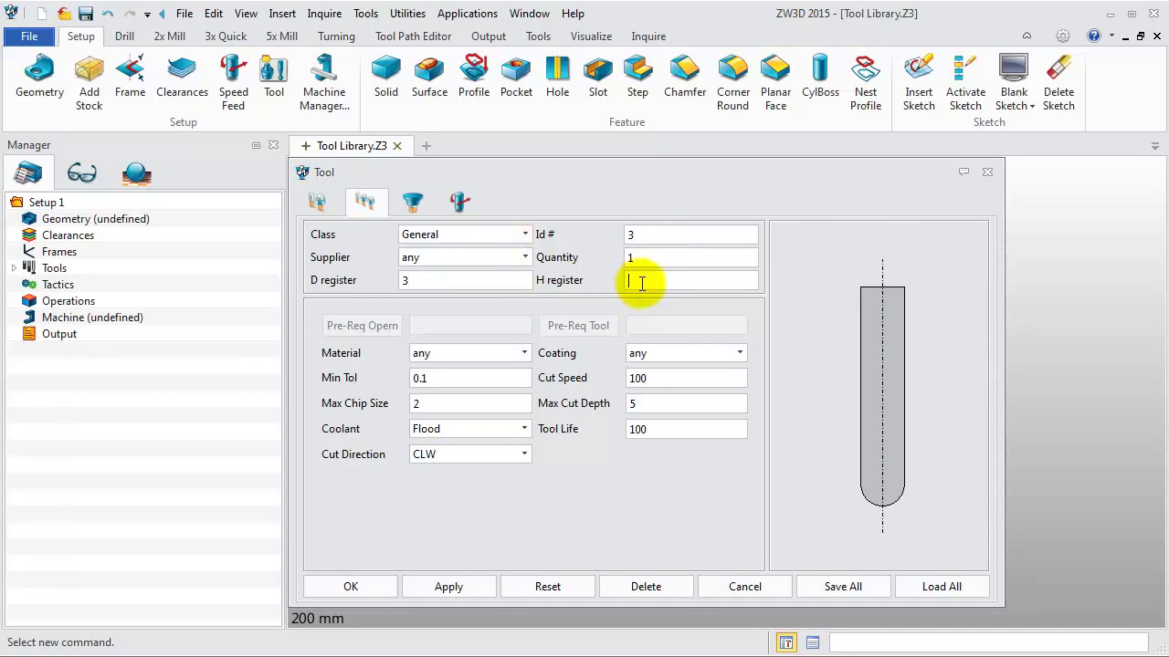
Set the D8R4 tool's speeds to 5000 RPM rough and 5200 finish, and feed rates to 2500 MMPM rough and 2000 finish.
{"action": "left_click", "coordinate": [460, 201]}
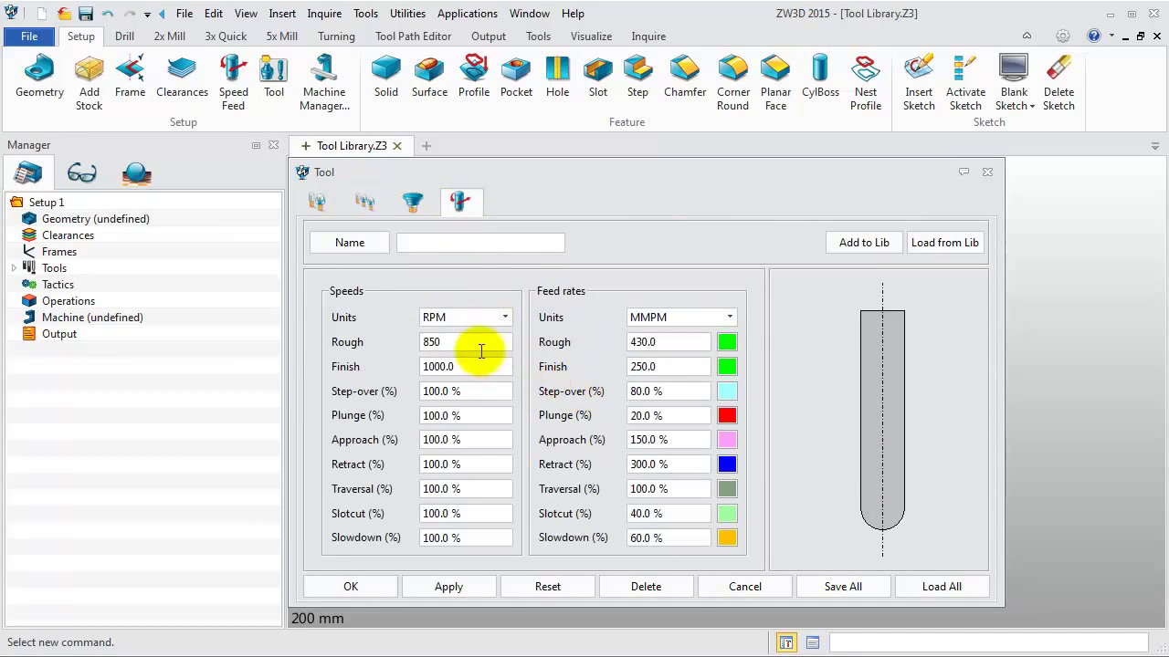
{"action": "left_click_drag", "start_coordinate": [478, 342], "coordinate": [392, 345]}
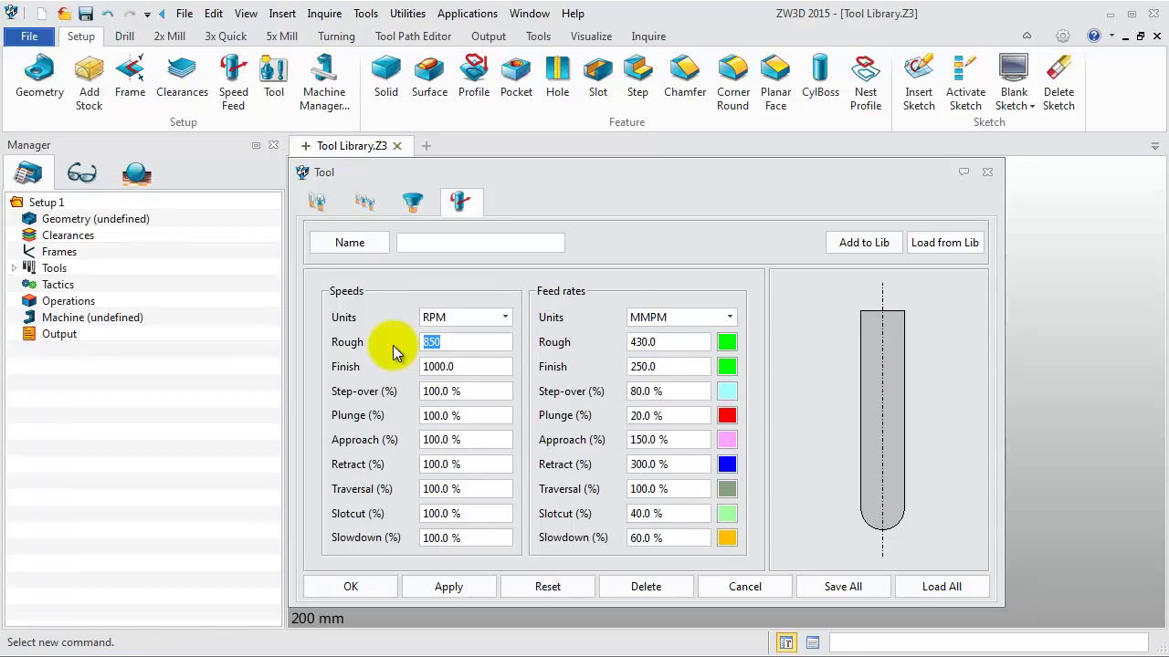
{"action": "type", "text": "5000"}
{"action": "left_click_drag", "start_coordinate": [477, 367], "coordinate": [409, 374]}
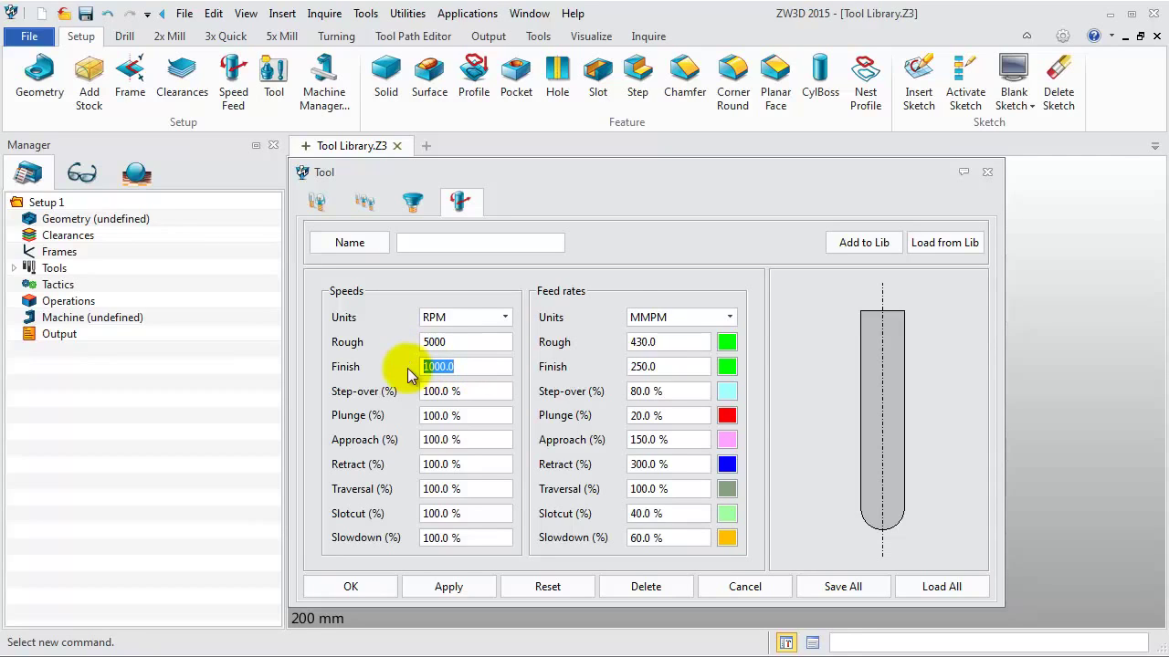
{"action": "type", "text": "5200"}
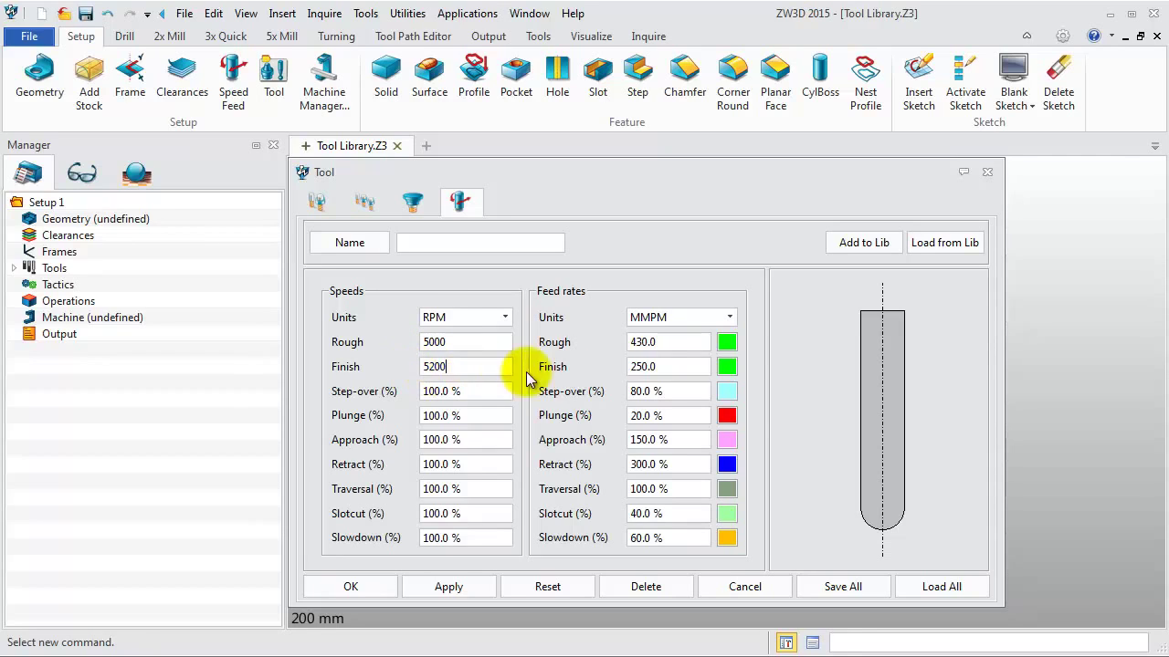
{"action": "left_click_drag", "start_coordinate": [664, 342], "coordinate": [598, 349]}
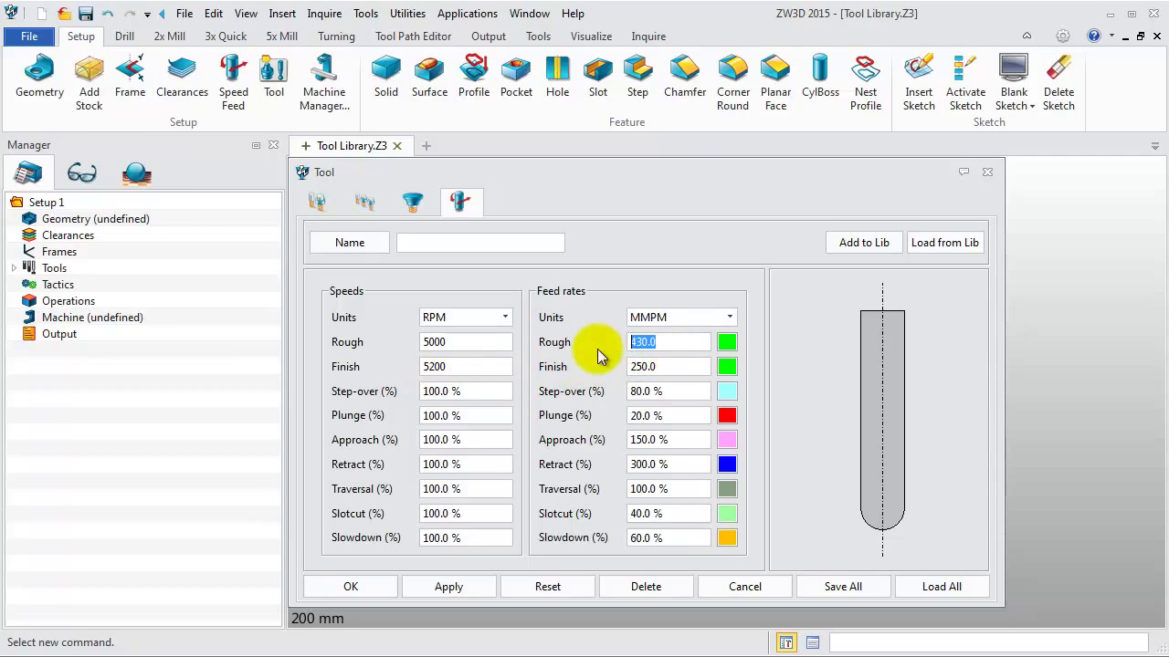
{"action": "type", "text": "2500"}
{"action": "left_click_drag", "start_coordinate": [670, 366], "coordinate": [601, 371]}
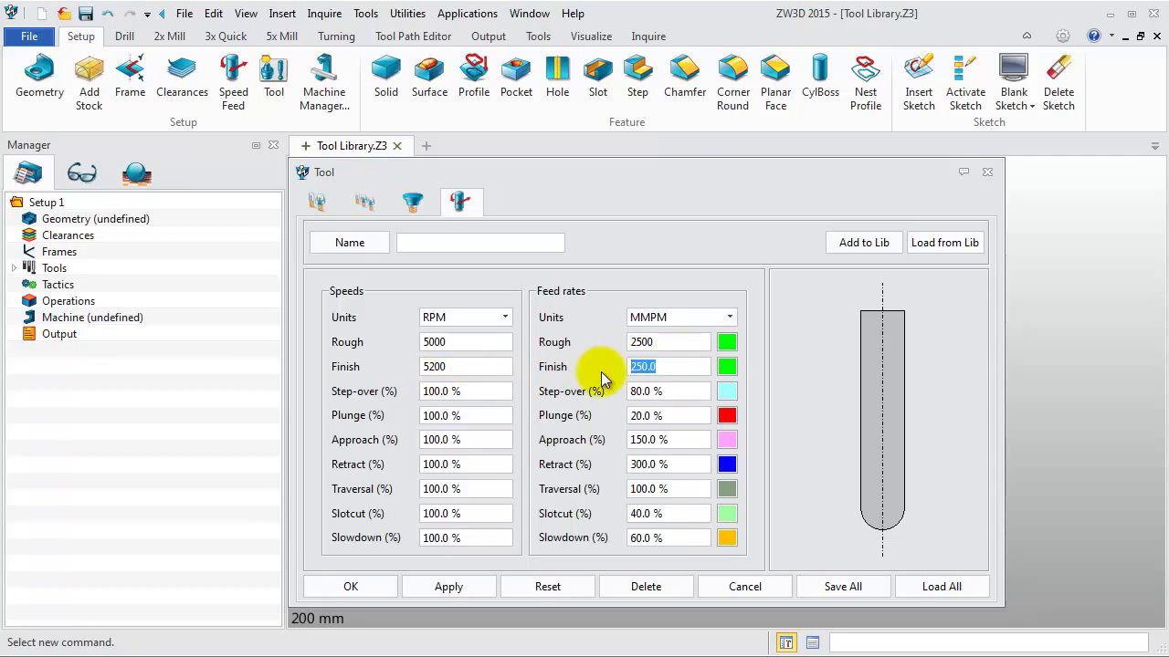
{"action": "type", "text": "2000"}
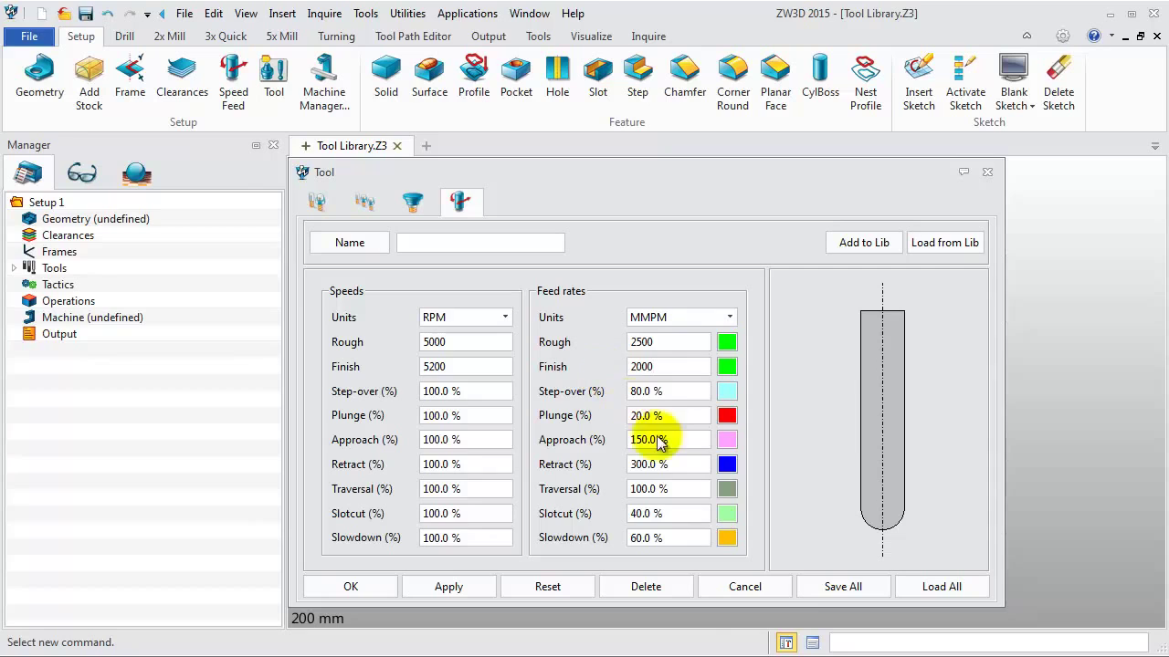
Save the D8R4 tool's full definition to the Tool Library in Tool Library.Z3, and accept the tool.
{"action": "left_click", "coordinate": [840, 586]}
{"action": "double_click", "coordinate": [495, 385]}
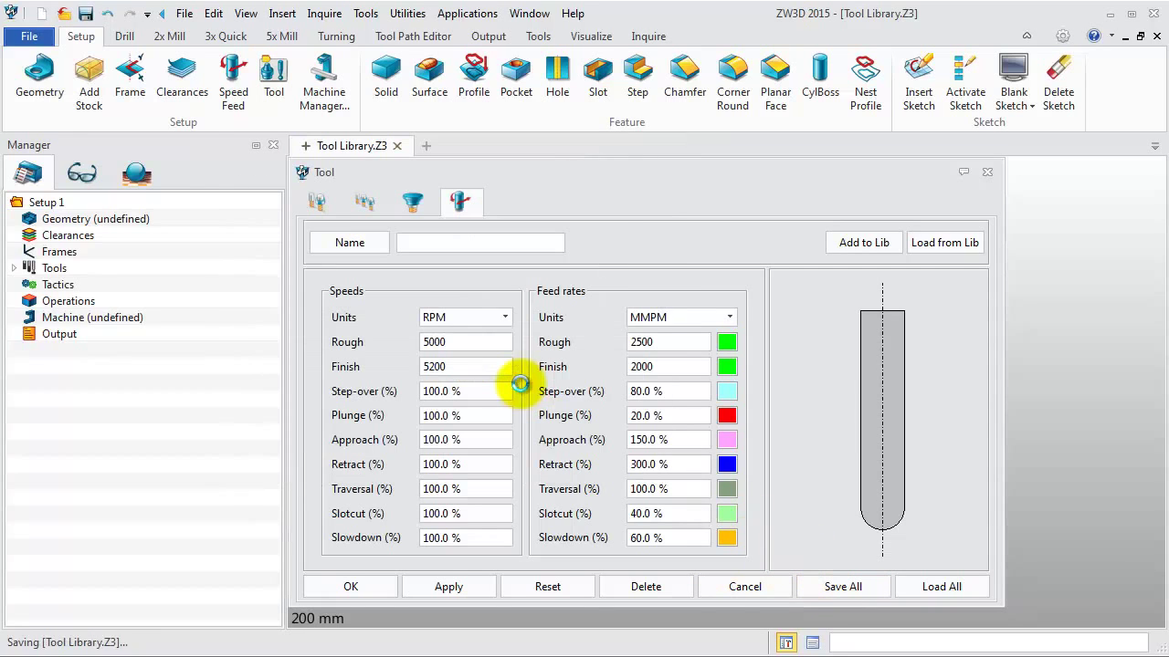
{"action": "left_click", "coordinate": [378, 589]}
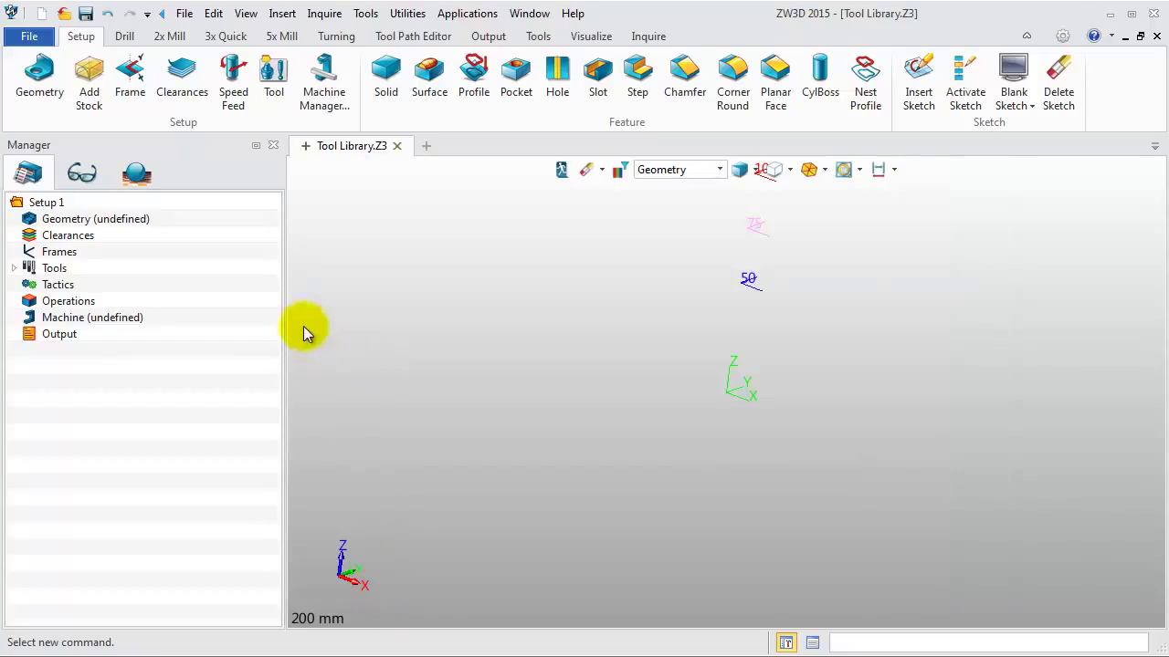
Expand the list of defined tools in the setup tree, and save and close Tool Library.Z3.
{"action": "left_click", "coordinate": [13, 269]}
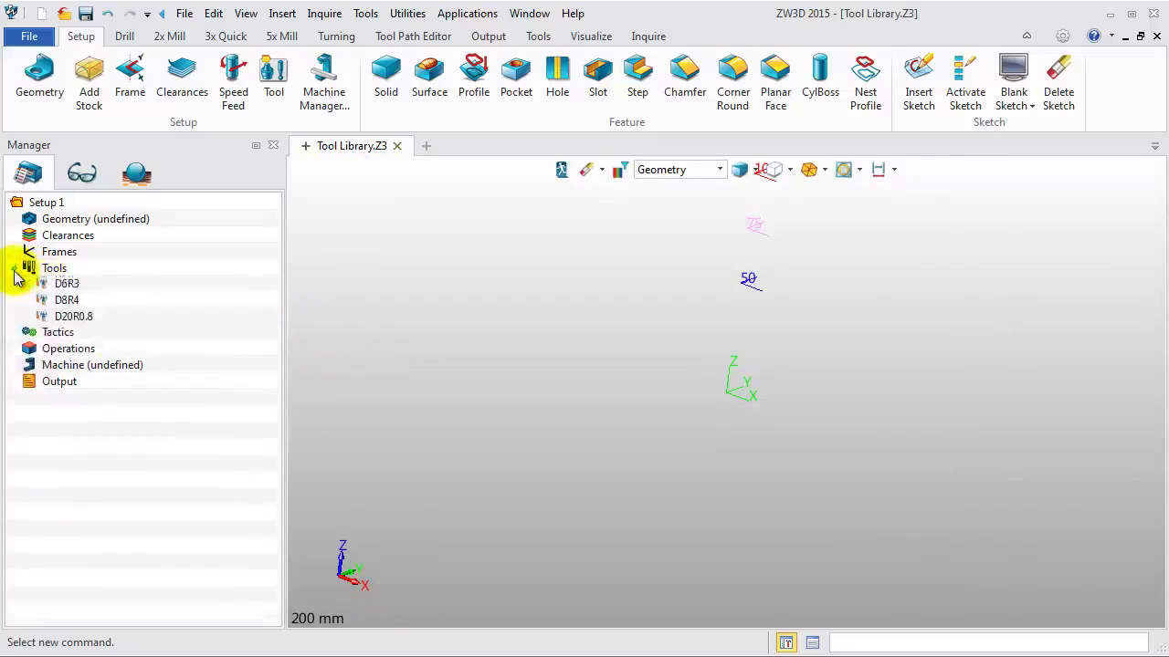
{"action": "left_click", "coordinate": [90, 22]}
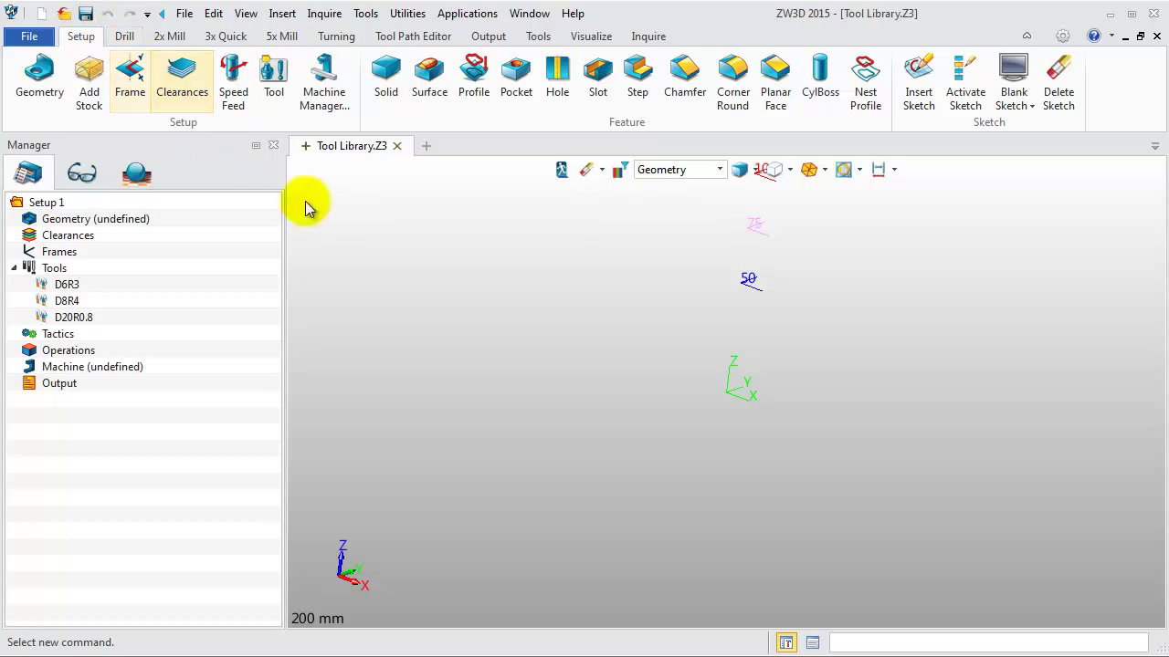
{"action": "left_click", "coordinate": [398, 146]}
Open Mill_Bottle.Z3 from the training folder and activate its blowmold object.
{"action": "left_click", "coordinate": [73, 87]}
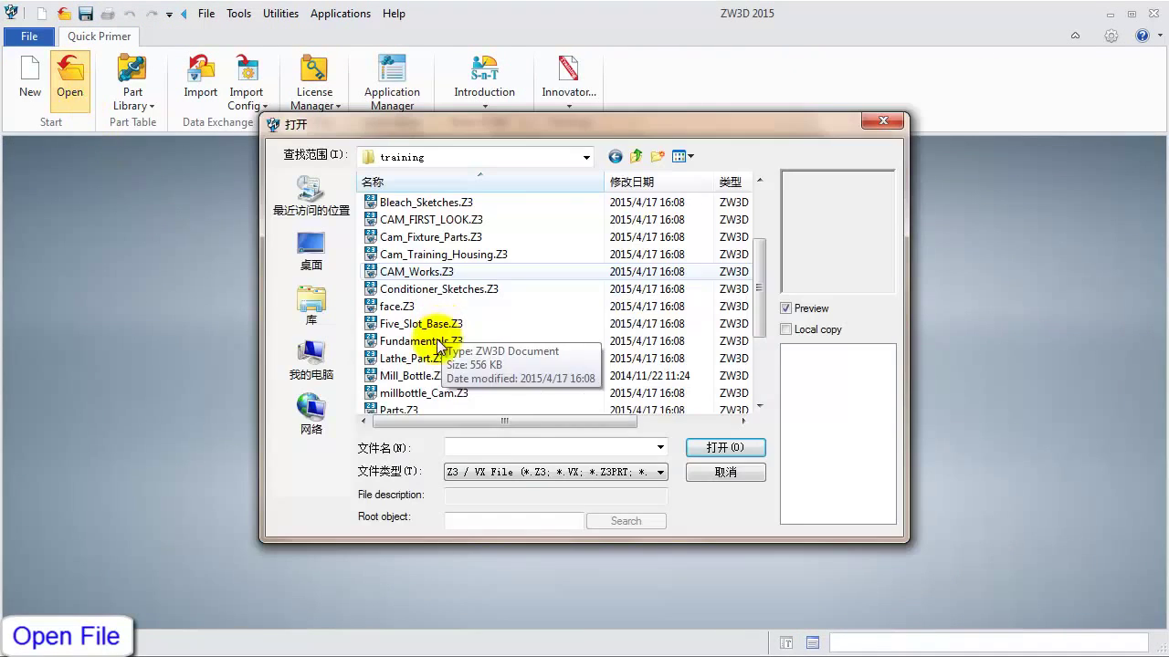
{"action": "left_click", "coordinate": [415, 375]}
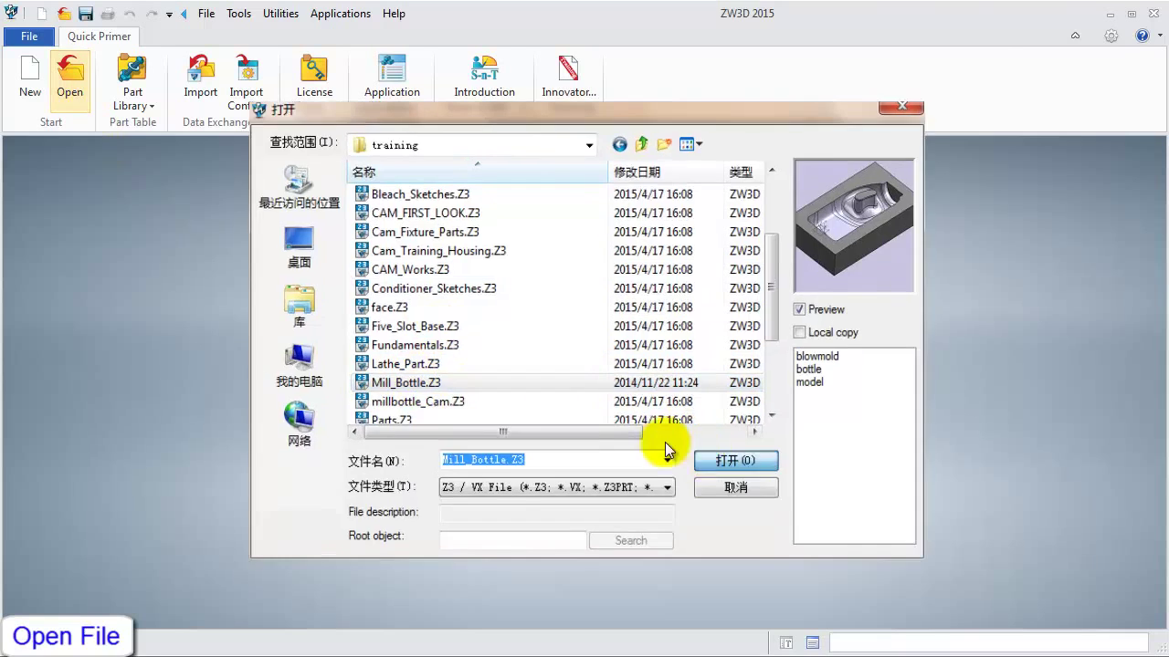
{"action": "left_click", "coordinate": [721, 460]}
{"action": "double_click", "coordinate": [115, 272]}
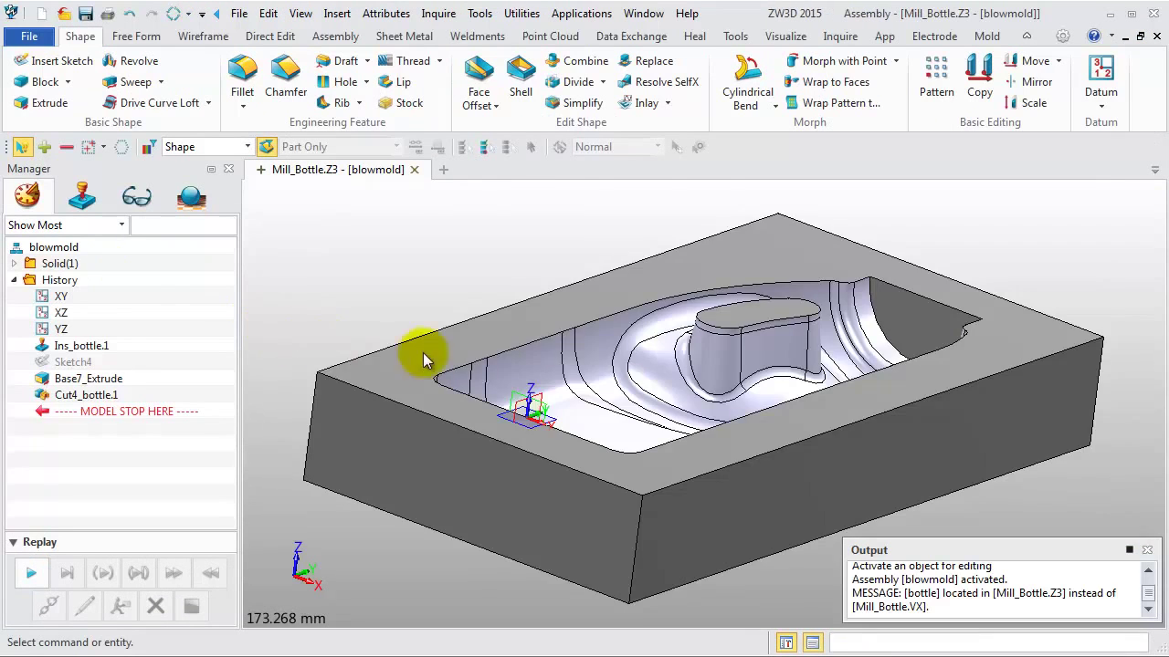
Move the blow mold solid point to point, from the upper front corner of its top face to the origin 0,0,0.
{"action": "scroll", "coordinate": [425, 358], "scroll_direction": "down", "scroll_amount": 3}
{"action": "right_click_drag", "start_coordinate": [432, 368], "coordinate": [399, 377]}
{"action": "left_click", "coordinate": [1021, 65]}
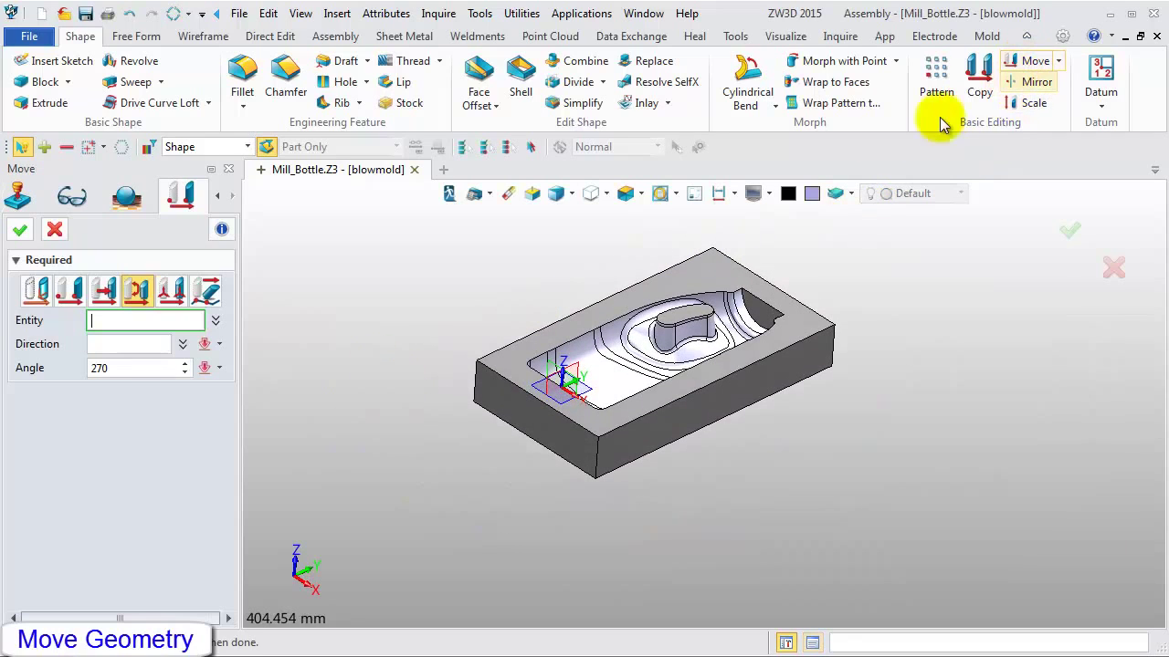
{"action": "left_click", "coordinate": [247, 147]}
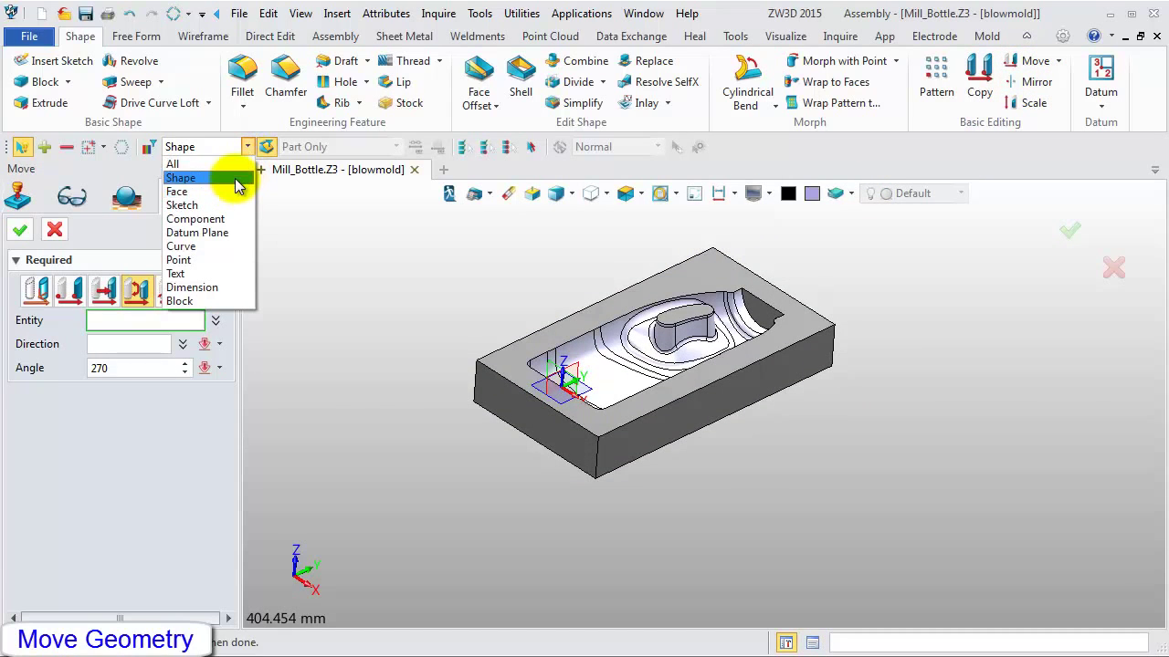
{"action": "left_click", "coordinate": [236, 179]}
{"action": "left_click", "coordinate": [73, 289]}
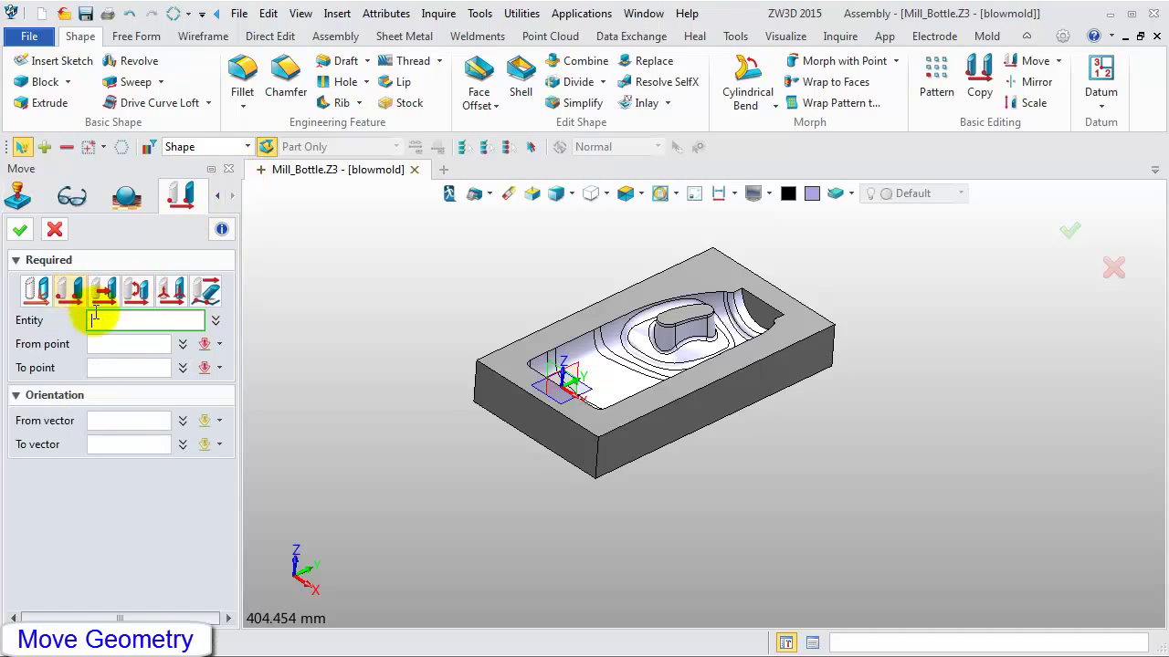
{"action": "left_click", "coordinate": [525, 402]}
{"action": "left_click", "coordinate": [109, 344]}
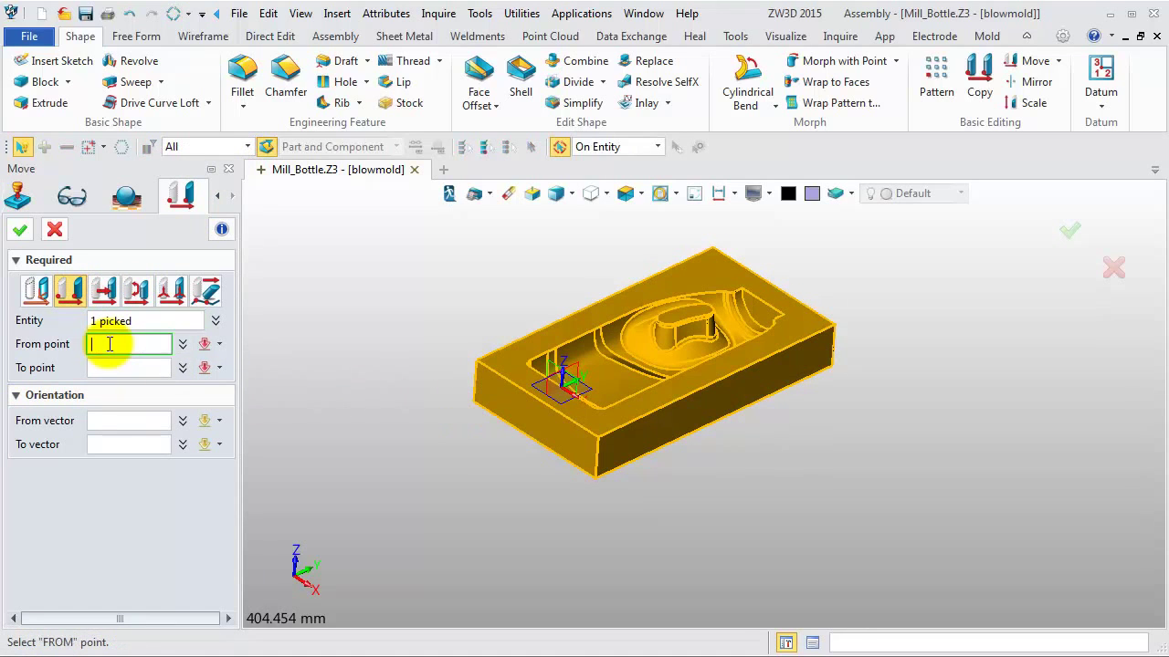
{"action": "left_click", "coordinate": [599, 438]}
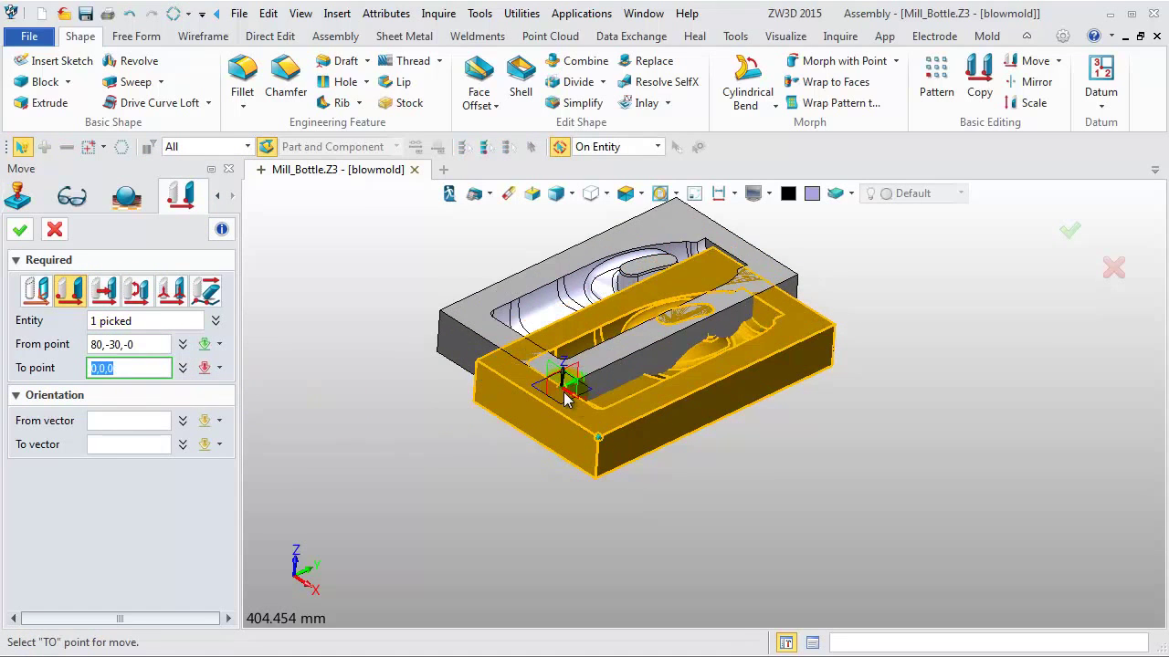
{"action": "left_click", "coordinate": [19, 229]}
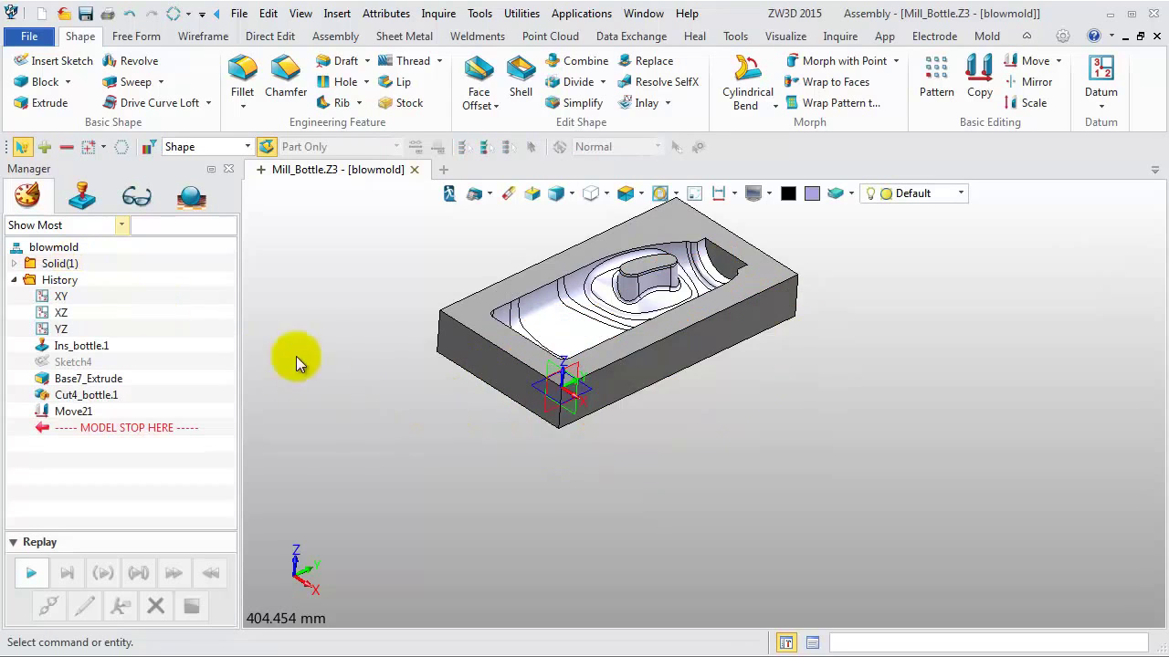
Rotate the blow mold solid 270 degrees about the Z axis with the Move command.
{"action": "middle_click", "coordinate": [356, 345]}
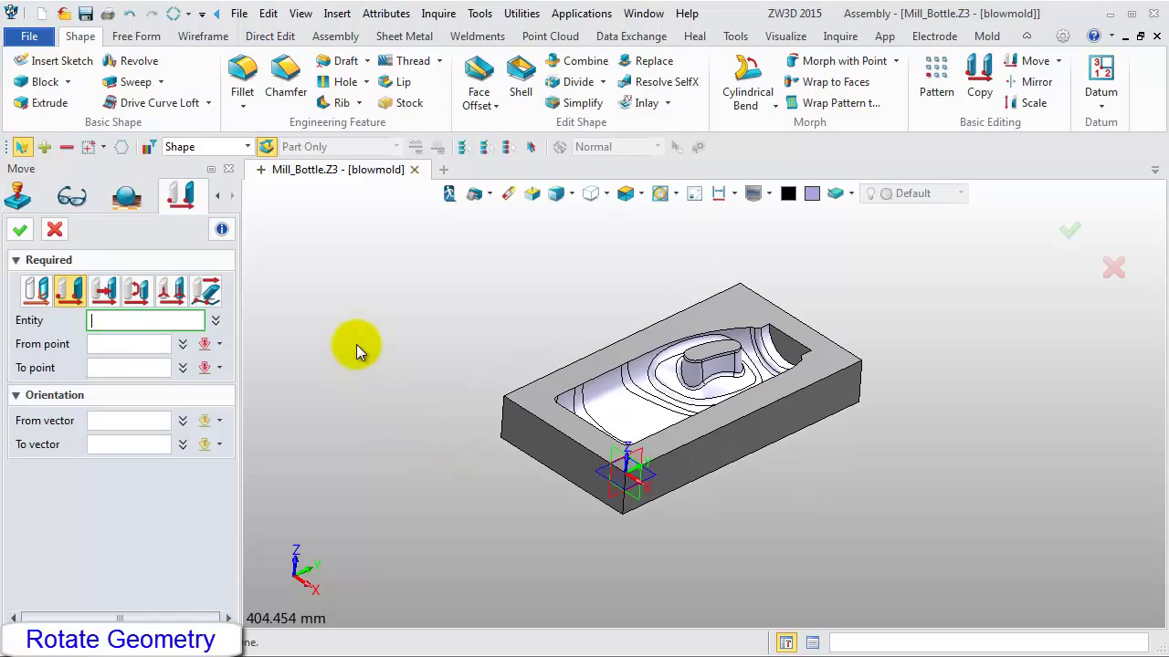
{"action": "left_click", "coordinate": [137, 293]}
{"action": "left_click", "coordinate": [539, 411]}
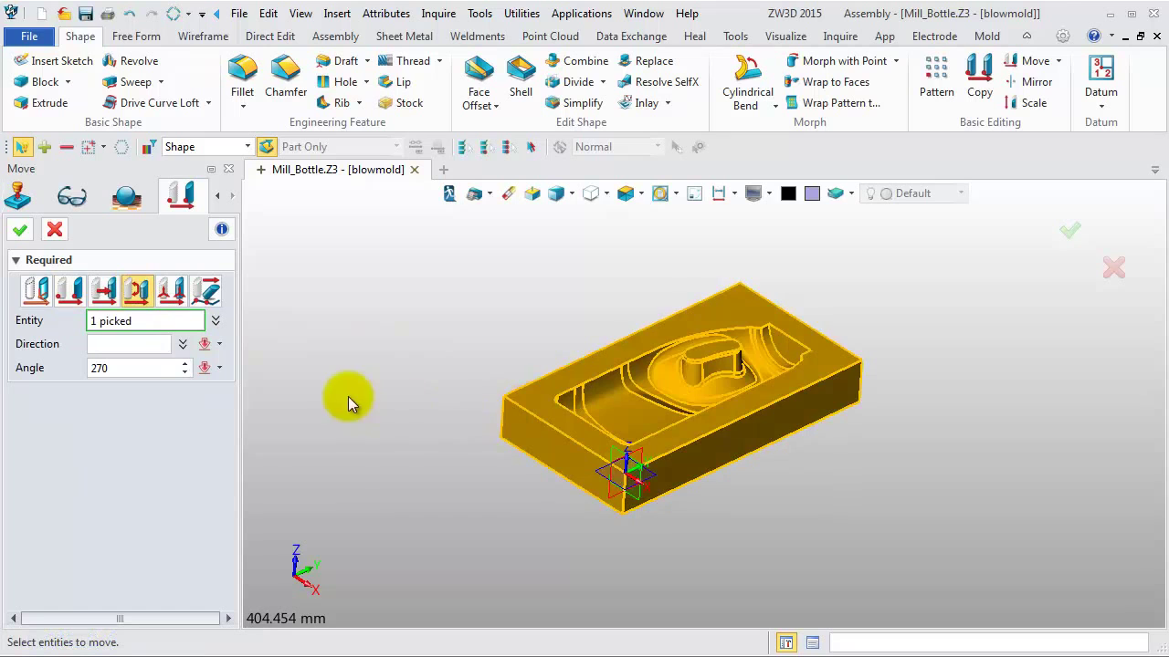
{"action": "left_click", "coordinate": [136, 345]}
{"action": "right_click", "coordinate": [377, 315]}
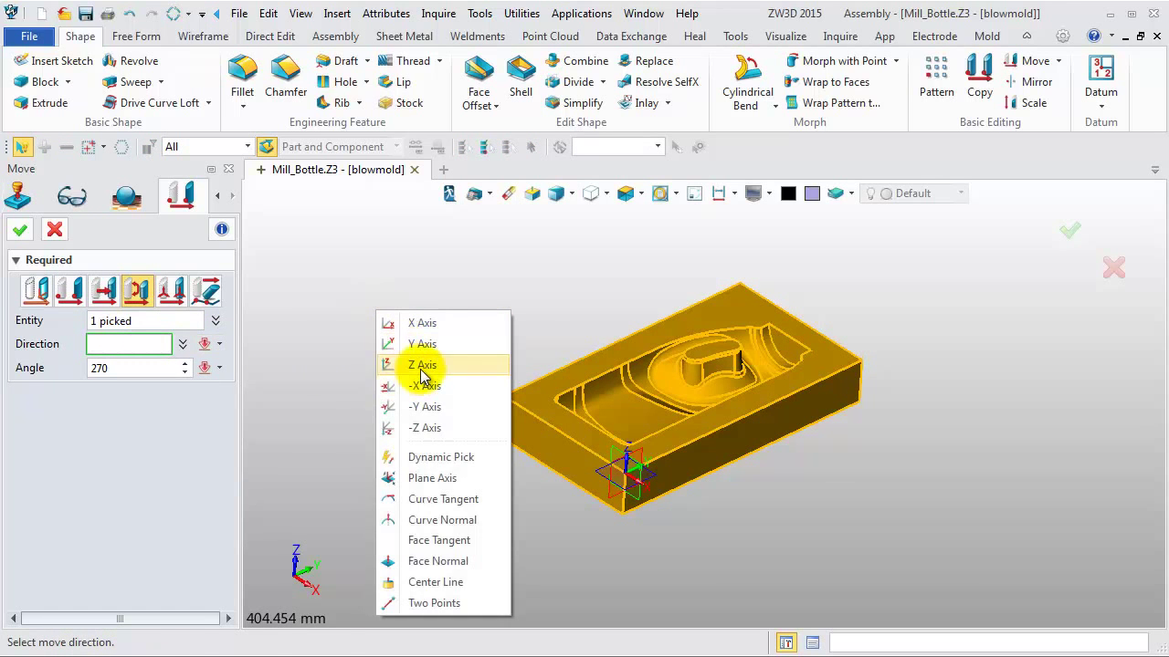
{"action": "left_click", "coordinate": [426, 368]}
{"action": "middle_click_drag", "start_coordinate": [407, 410], "coordinate": [420, 464]}
{"action": "left_click", "coordinate": [20, 230]}
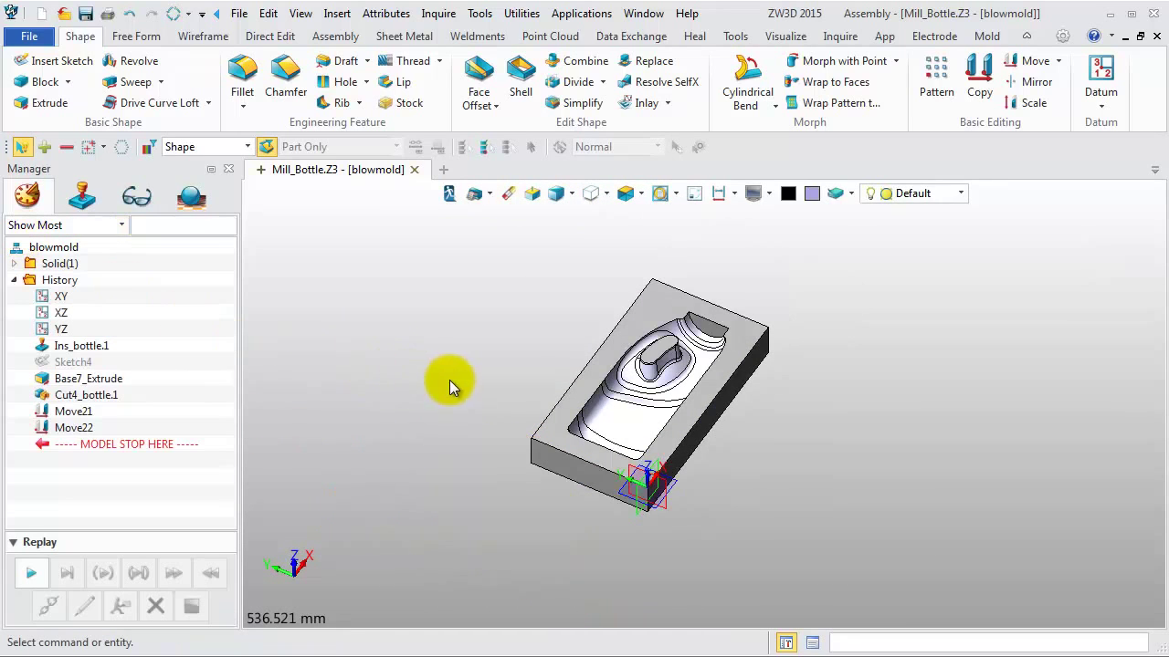
Create a CAM plan for the blow mold using the Default template.
{"action": "middle_click_drag", "start_coordinate": [448, 381], "coordinate": [455, 394]}
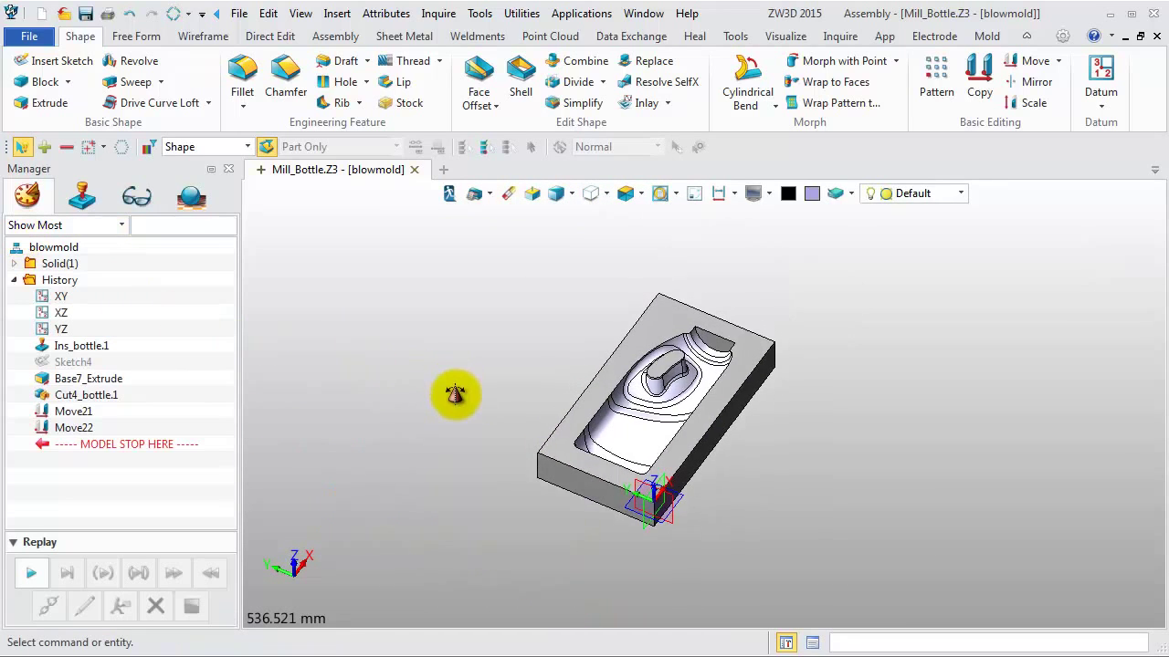
{"action": "left_click", "coordinate": [474, 201]}
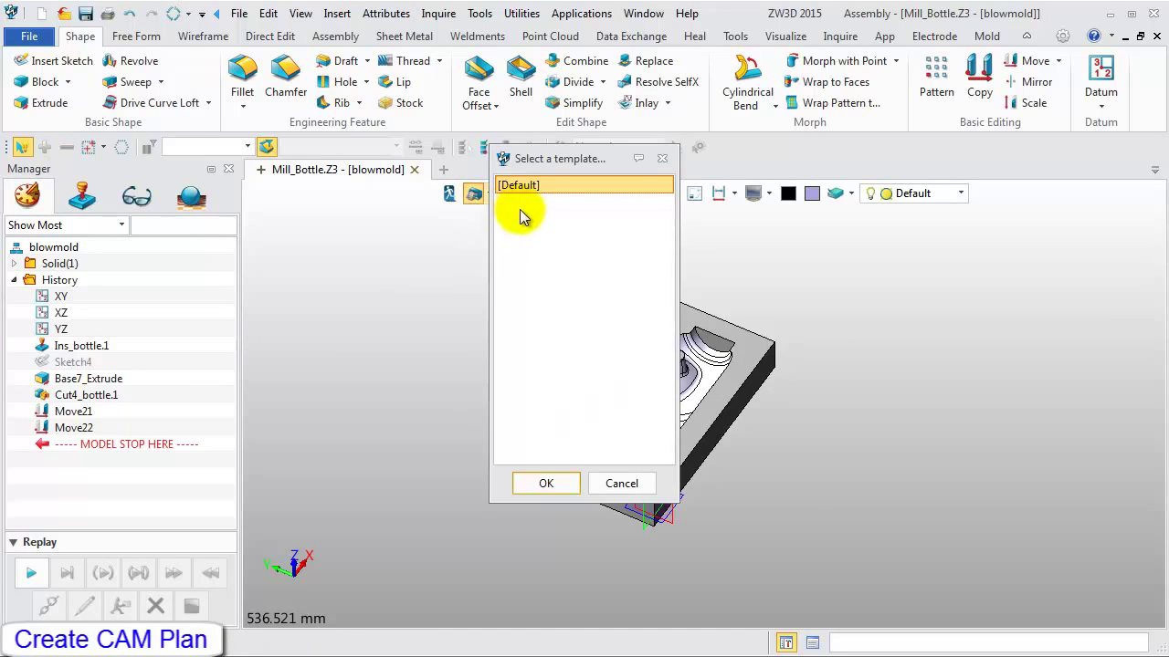
{"action": "left_click", "coordinate": [545, 486]}
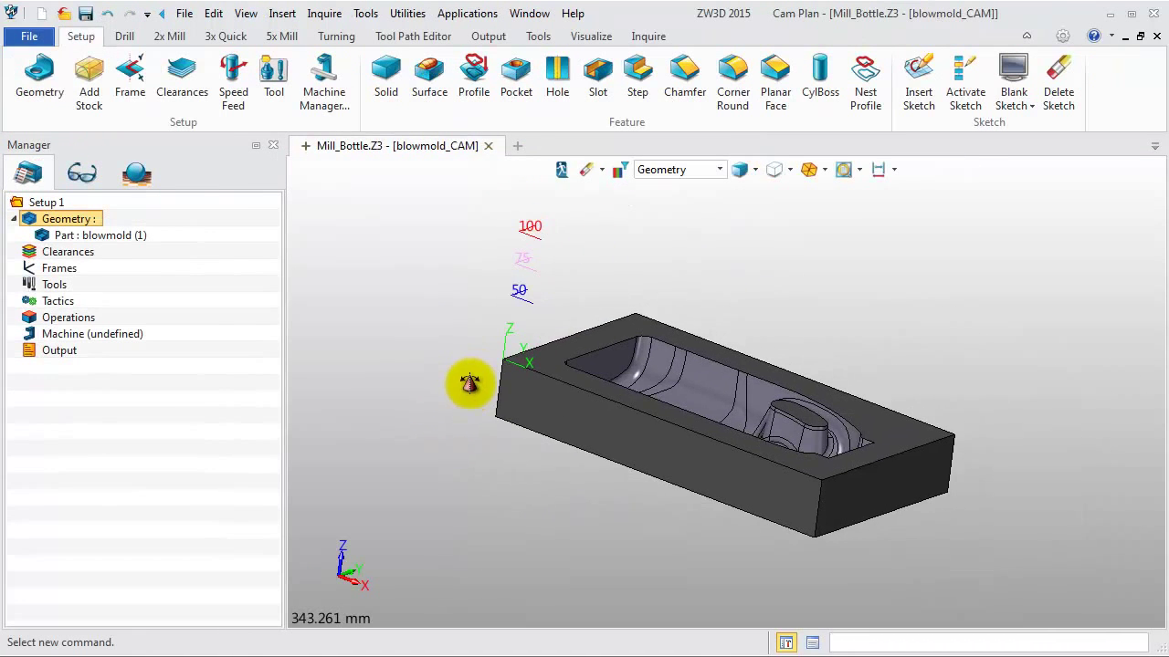
Add block stock around the blow mold with a 2 mm allowance on the positive Z side, and hide the stock.
{"action": "middle_click_drag", "start_coordinate": [471, 405], "coordinate": [457, 394]}
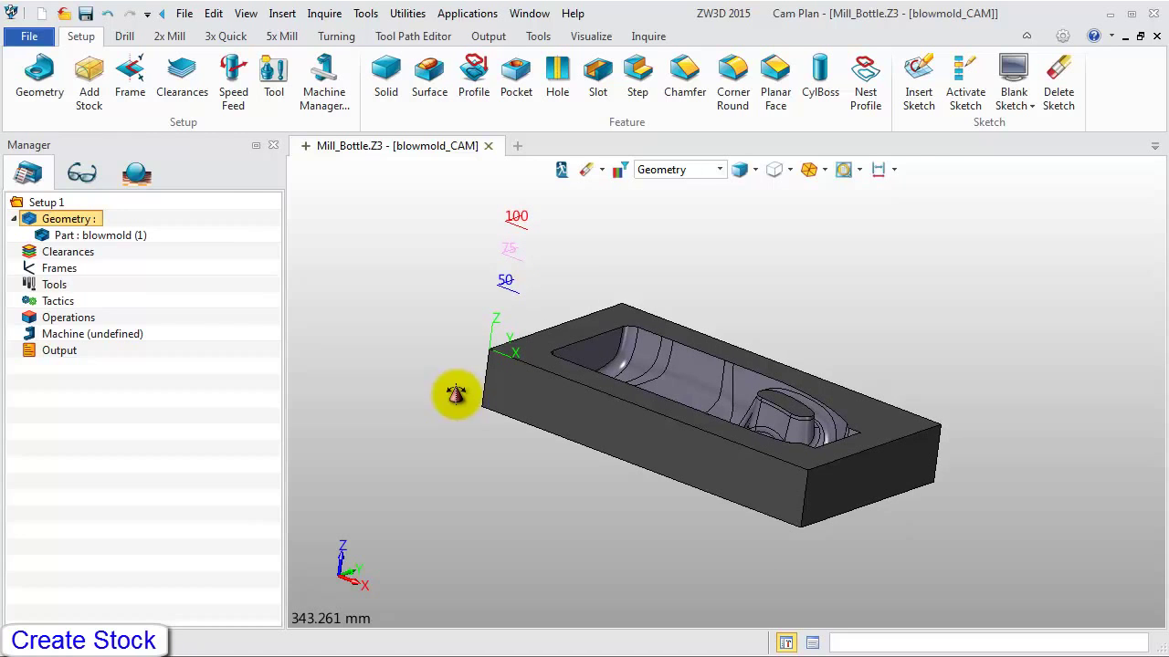
{"action": "left_click", "coordinate": [90, 96]}
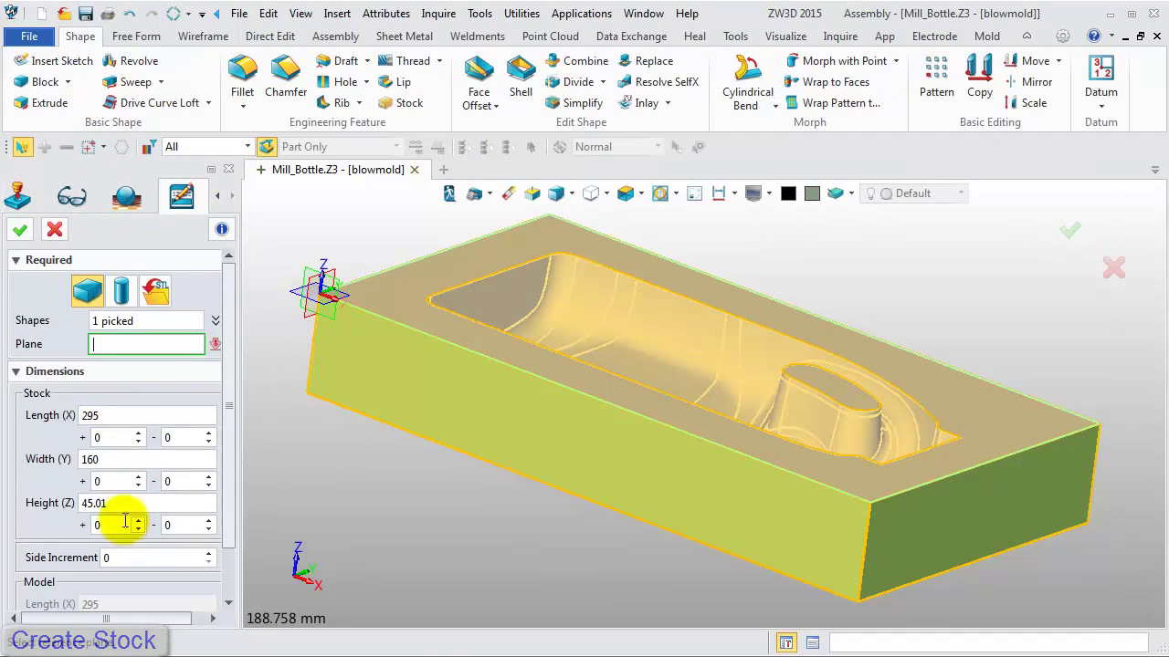
{"action": "left_click", "coordinate": [109, 526]}
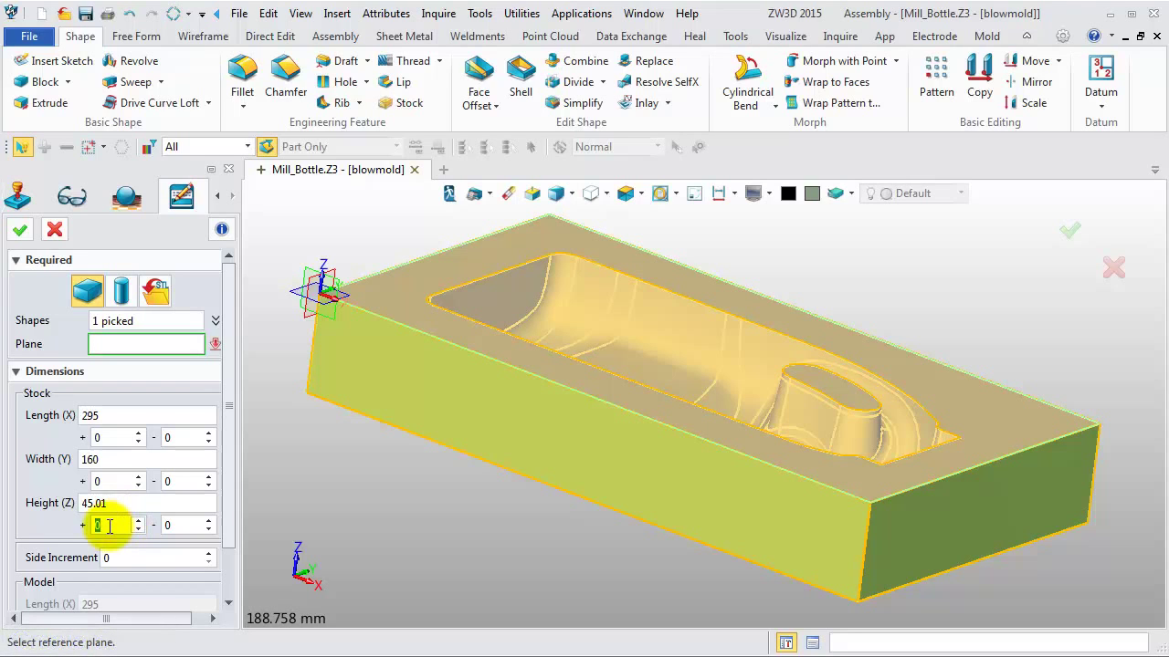
{"action": "type", "text": "2"}
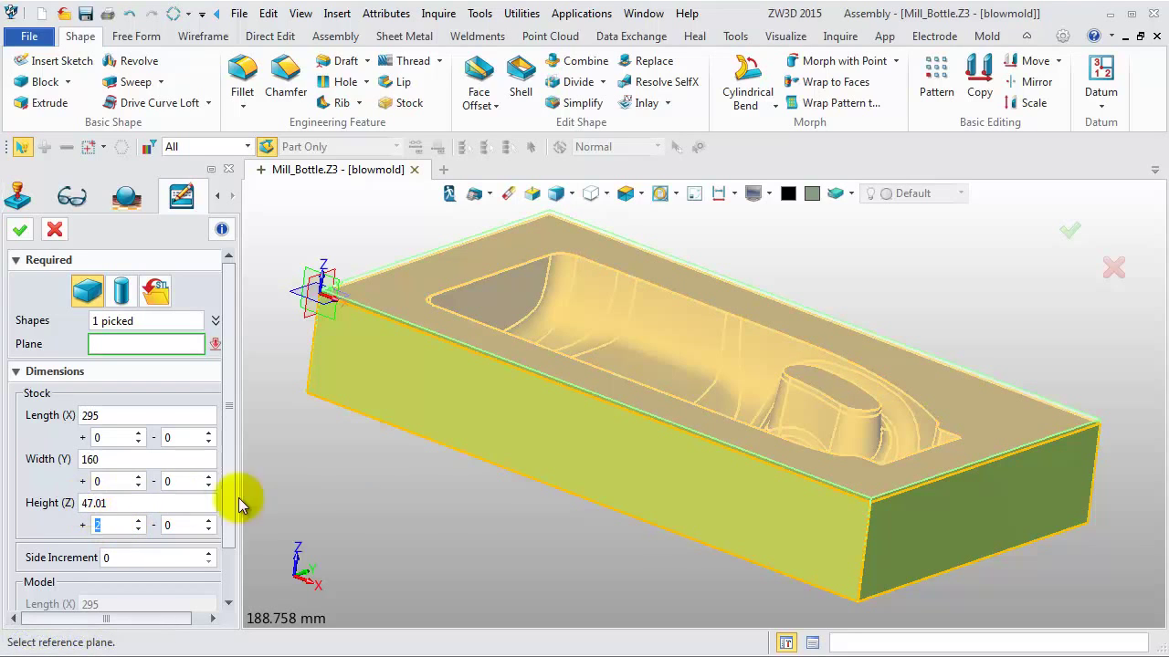
{"action": "middle_click_drag", "start_coordinate": [421, 516], "coordinate": [418, 497]}
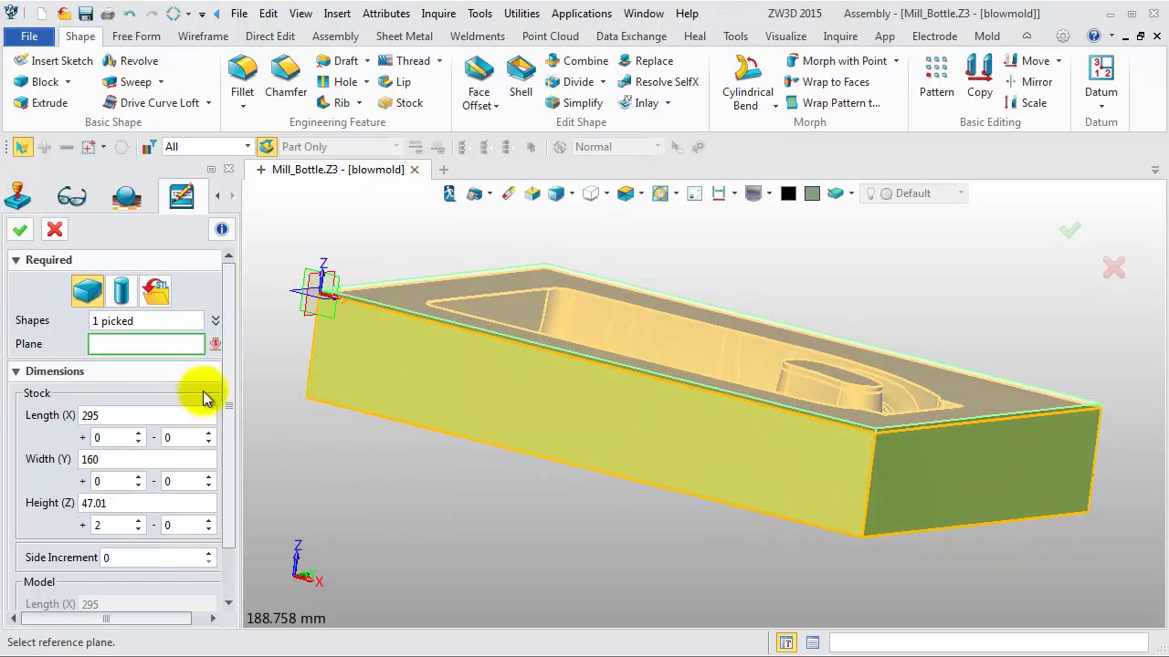
{"action": "left_click", "coordinate": [20, 234]}
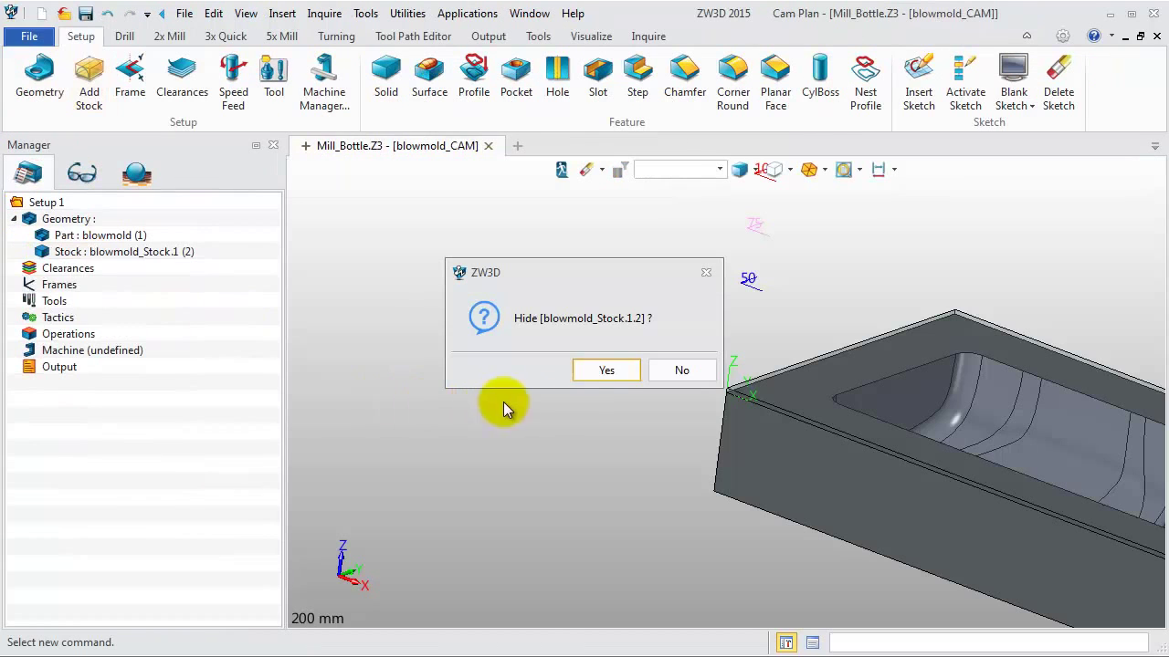
{"action": "left_click", "coordinate": [602, 371]}
Insert a 2x Topface Cut operation with the blowmold part and the blowmold_Stock.1 stock as its features.
{"action": "scroll", "coordinate": [589, 370], "scroll_direction": "down", "scroll_amount": 5}
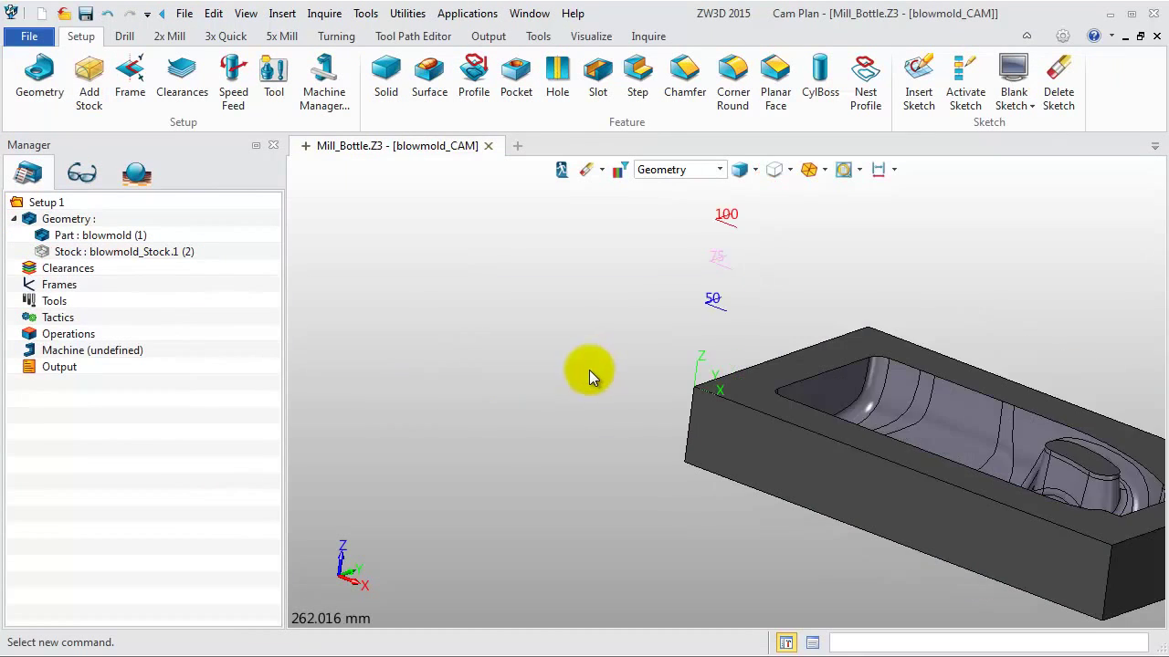
{"action": "right_click_drag", "start_coordinate": [569, 383], "coordinate": [441, 383]}
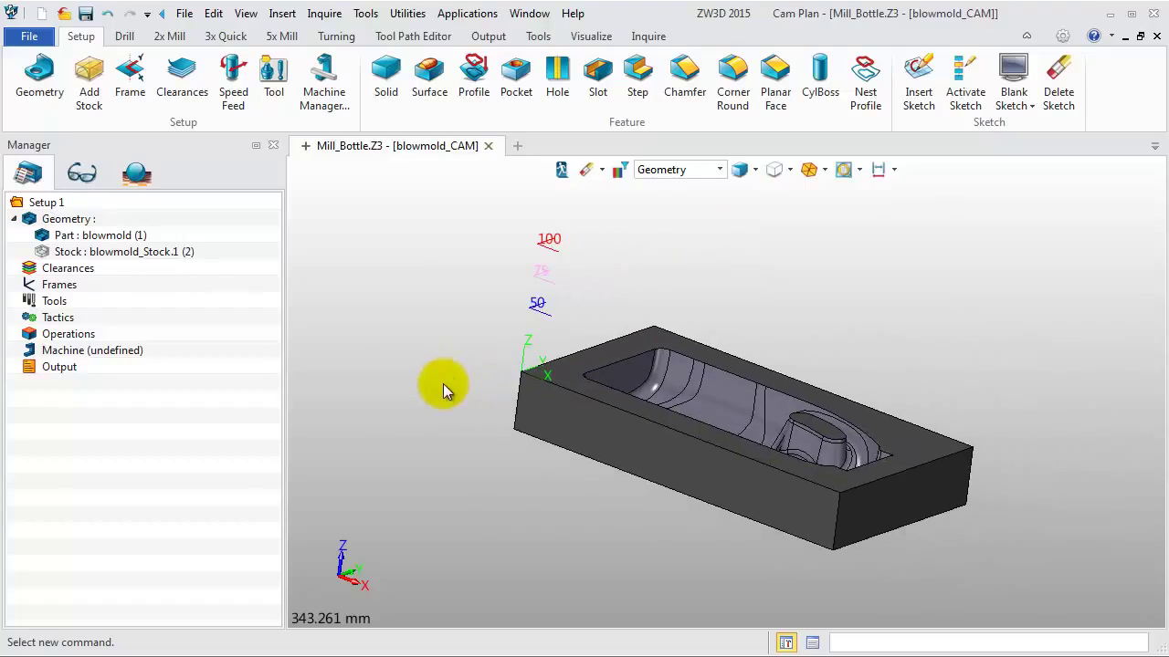
{"action": "left_click", "coordinate": [169, 37]}
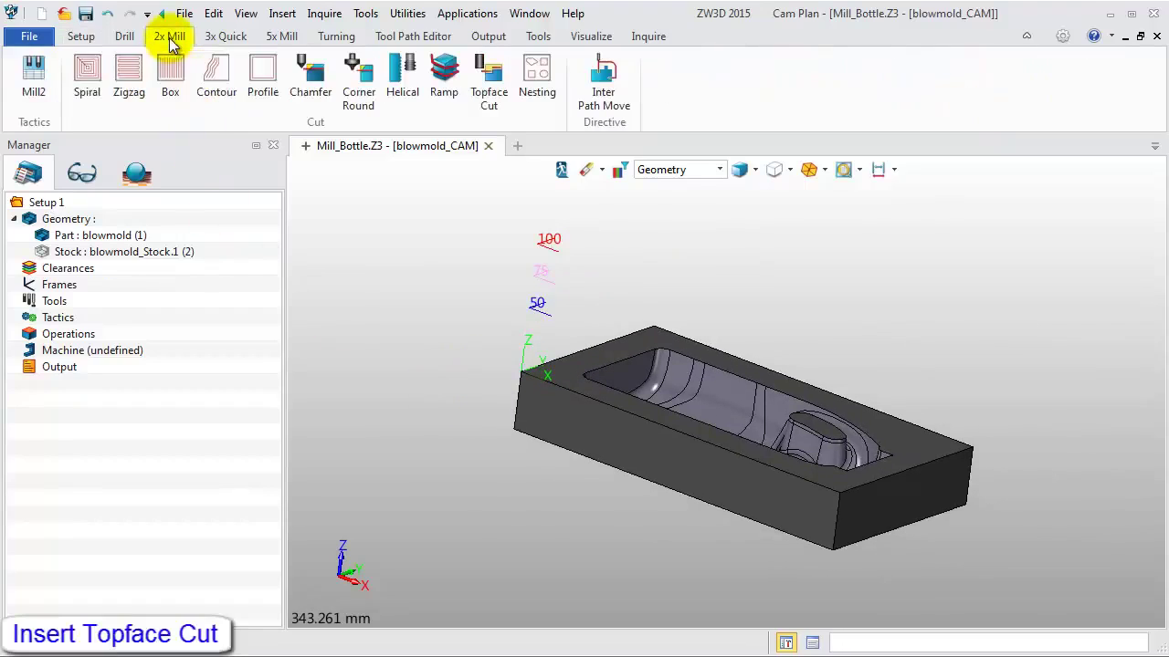
{"action": "left_click", "coordinate": [481, 91]}
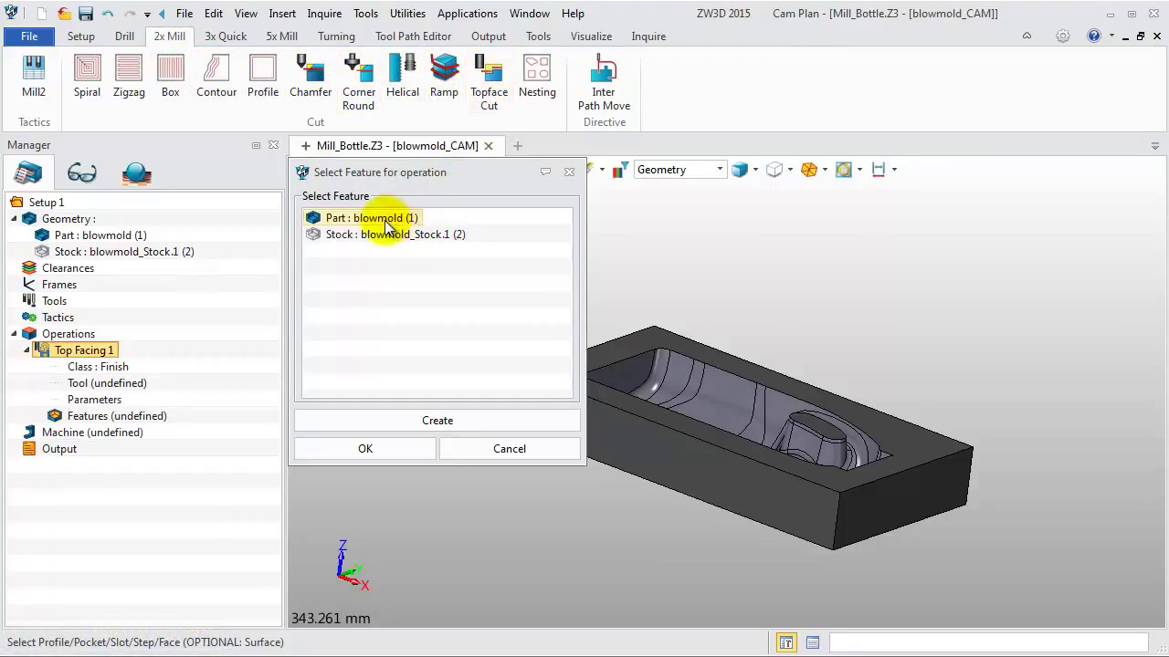
{"action": "left_click", "coordinate": [385, 219]}
{"action": "left_click", "coordinate": [386, 233]}
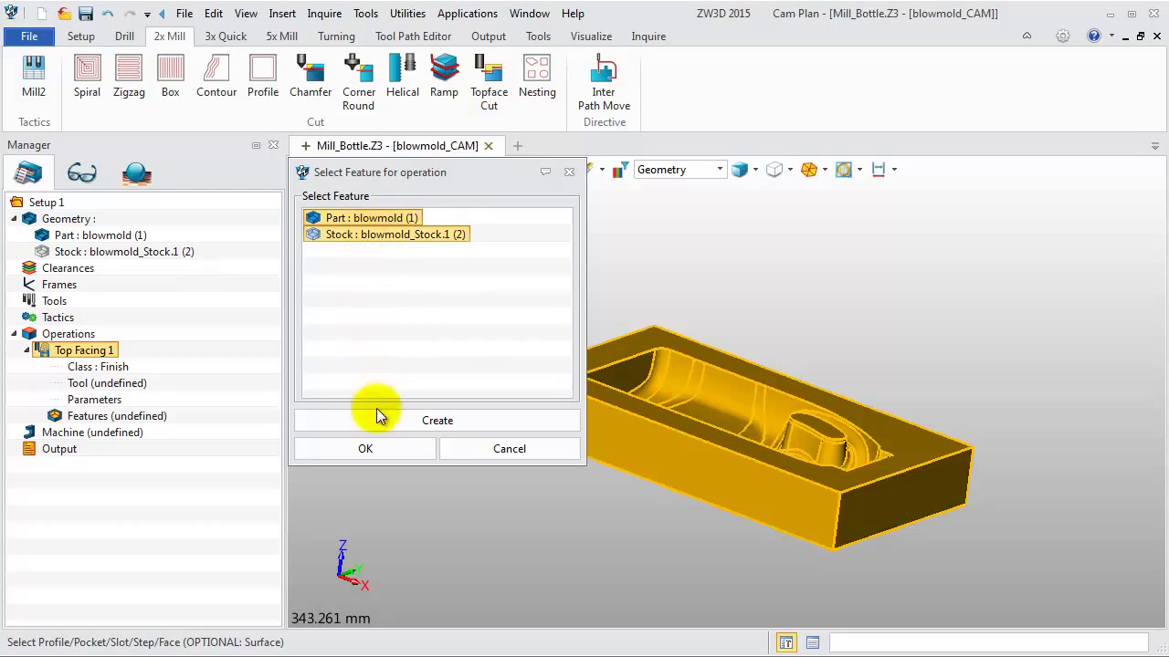
{"action": "left_click", "coordinate": [366, 448]}
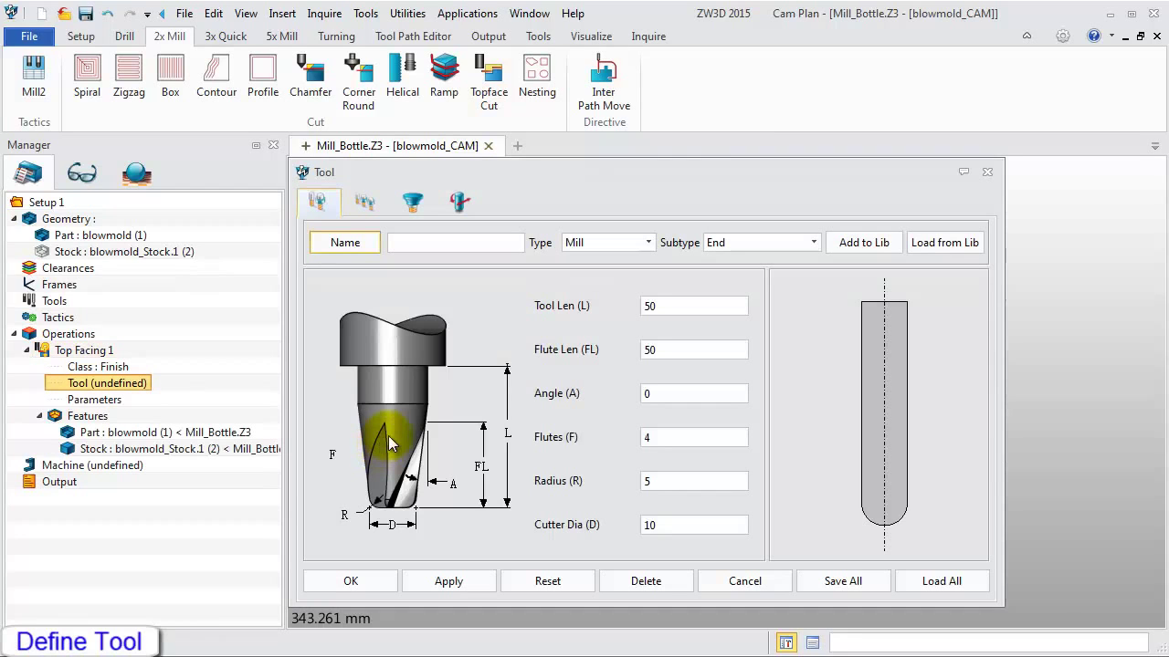
Load the D20R0.8 tool from the Tool Library for Top Facing 1, and calculate its tool path.
{"action": "left_click", "coordinate": [943, 588]}
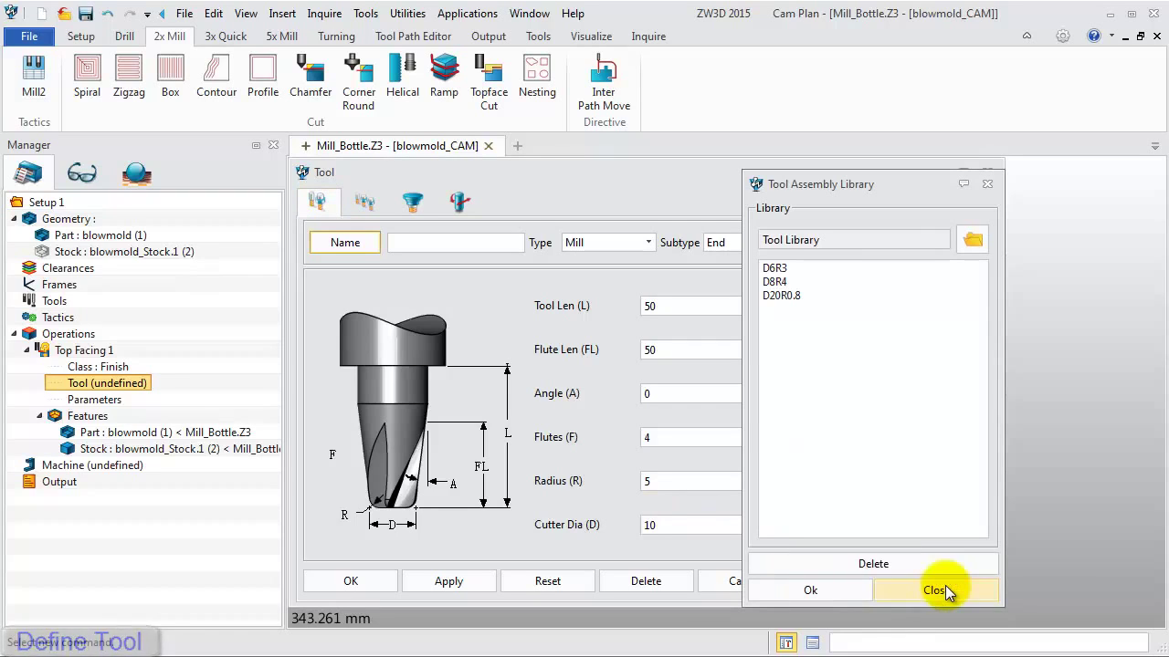
{"action": "left_click", "coordinate": [809, 294]}
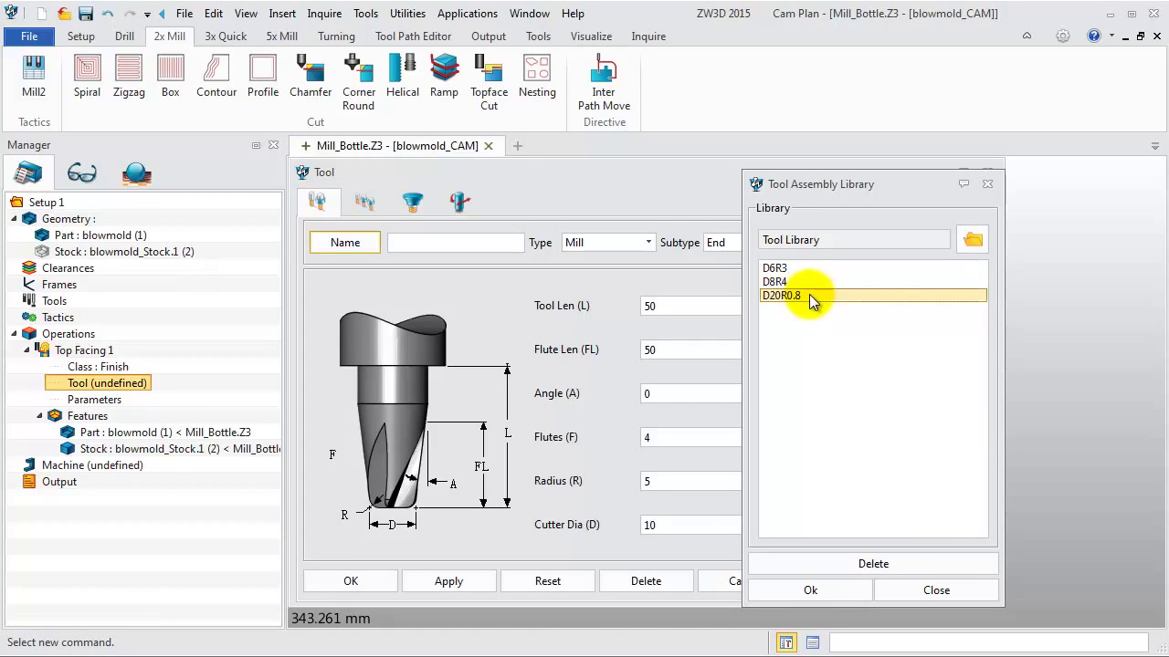
{"action": "left_click", "coordinate": [810, 589]}
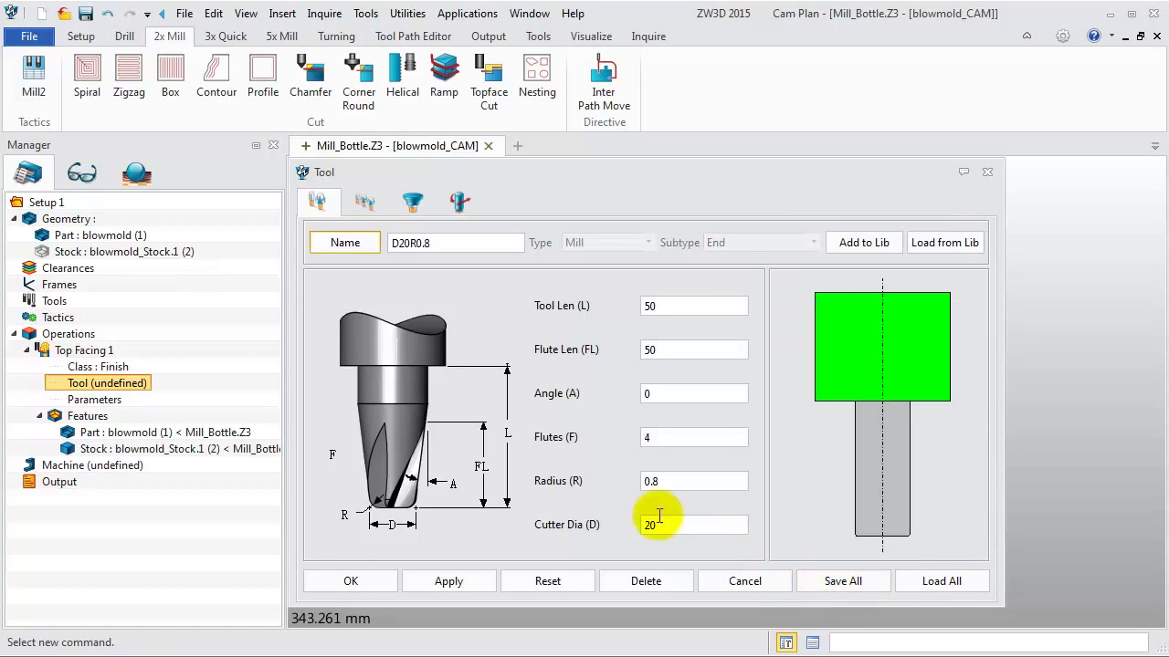
{"action": "left_click", "coordinate": [380, 580]}
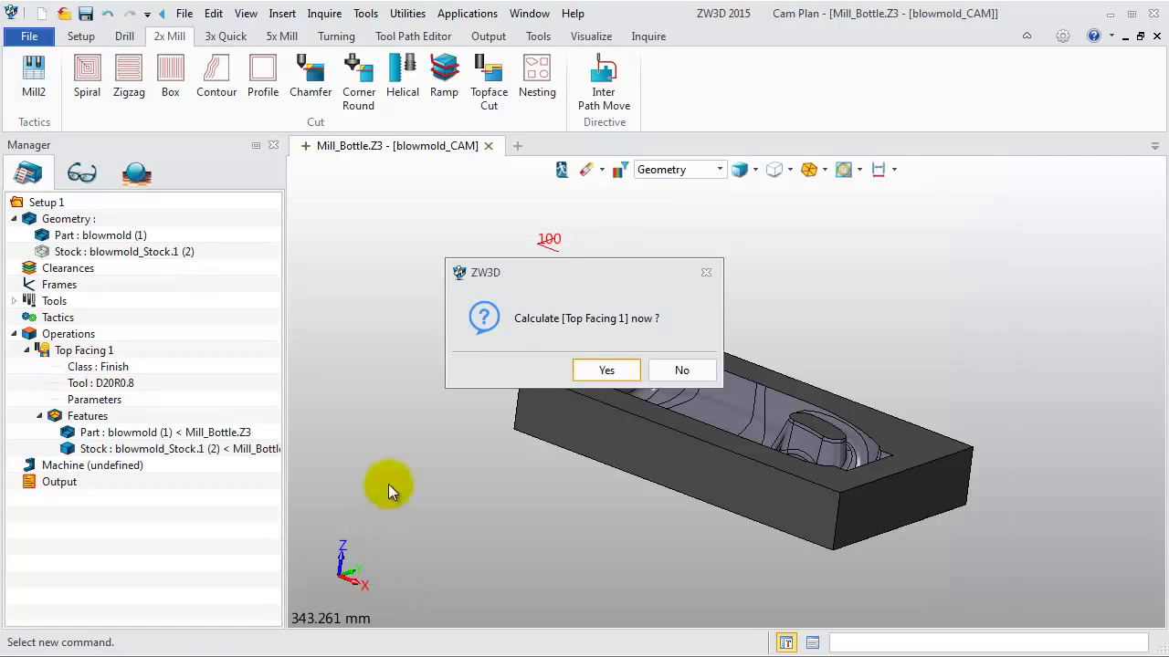
{"action": "left_click", "coordinate": [608, 373]}
Create a 3x Offset 2D roughing operation on the blowmold part with the D20R0.8 tool, without calculating it yet.
{"action": "scroll", "coordinate": [463, 461], "scroll_direction": "up", "scroll_amount": 5}
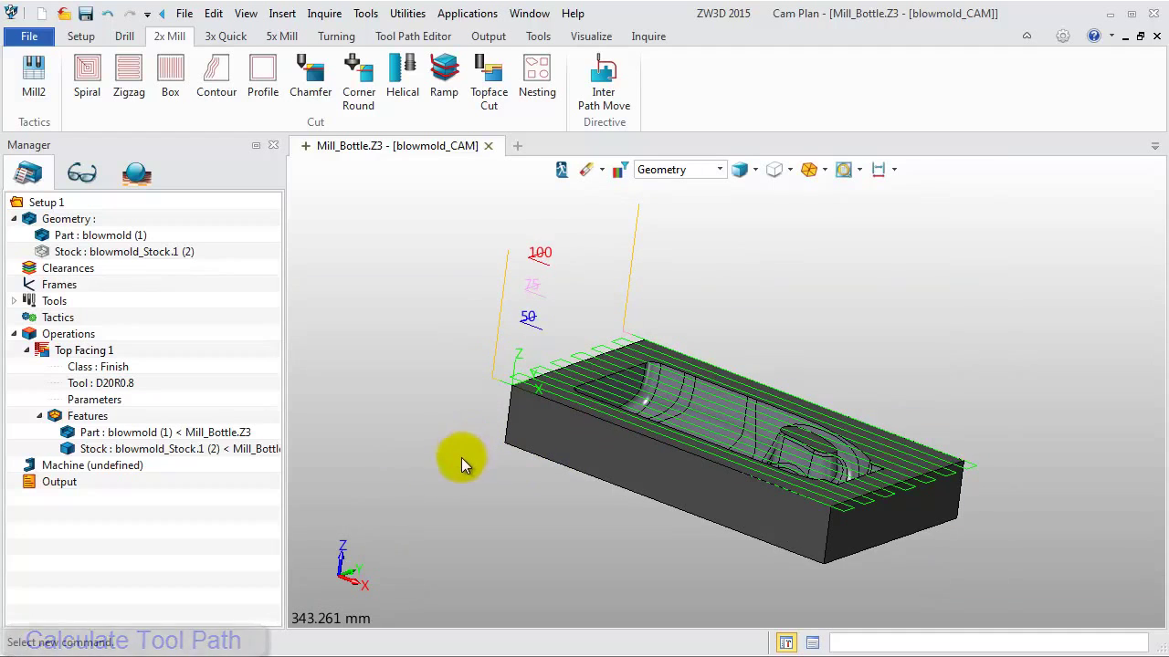
{"action": "scroll", "coordinate": [442, 456], "scroll_direction": "down", "scroll_amount": 5}
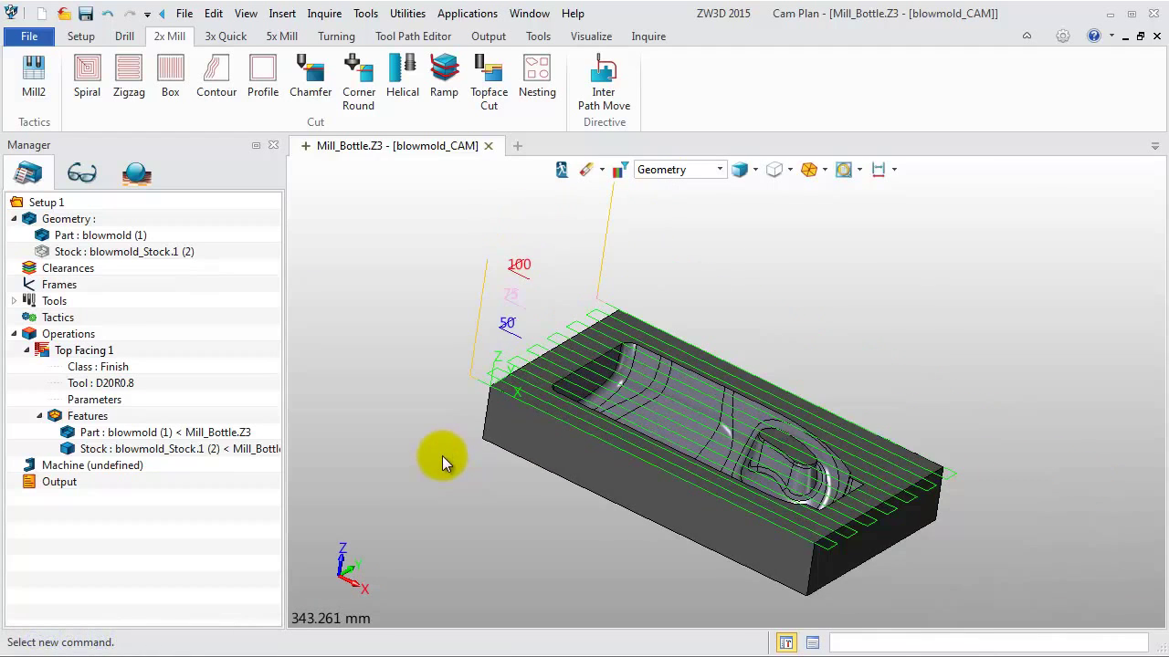
{"action": "scroll", "coordinate": [417, 457], "scroll_direction": "down", "scroll_amount": 2}
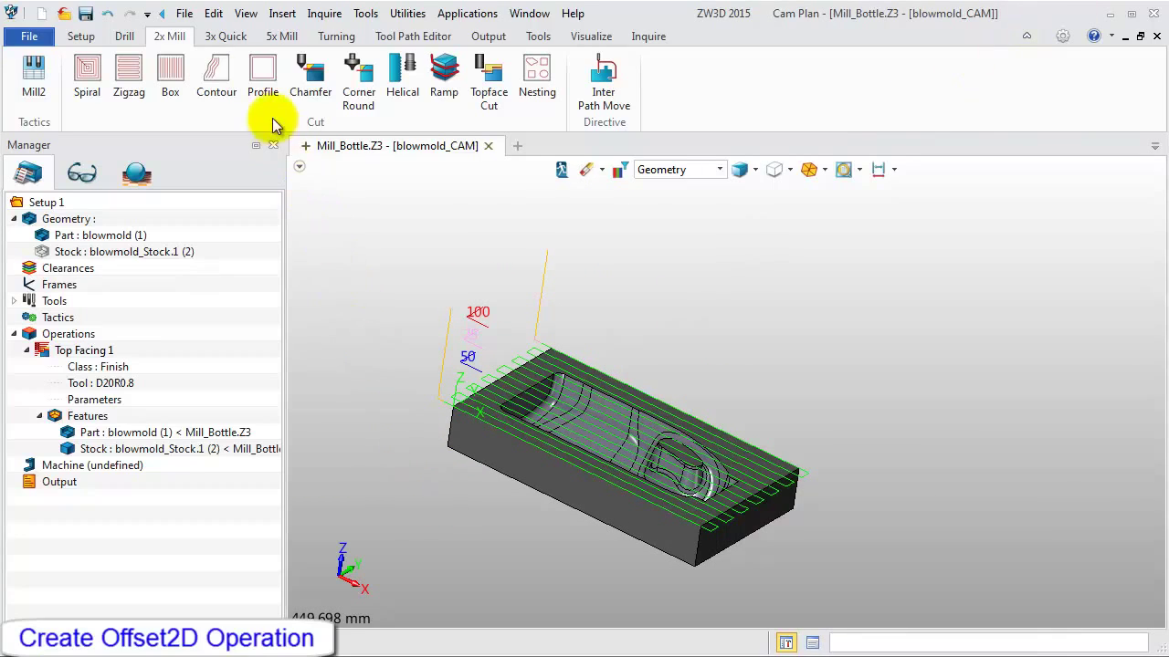
{"action": "left_click", "coordinate": [227, 37]}
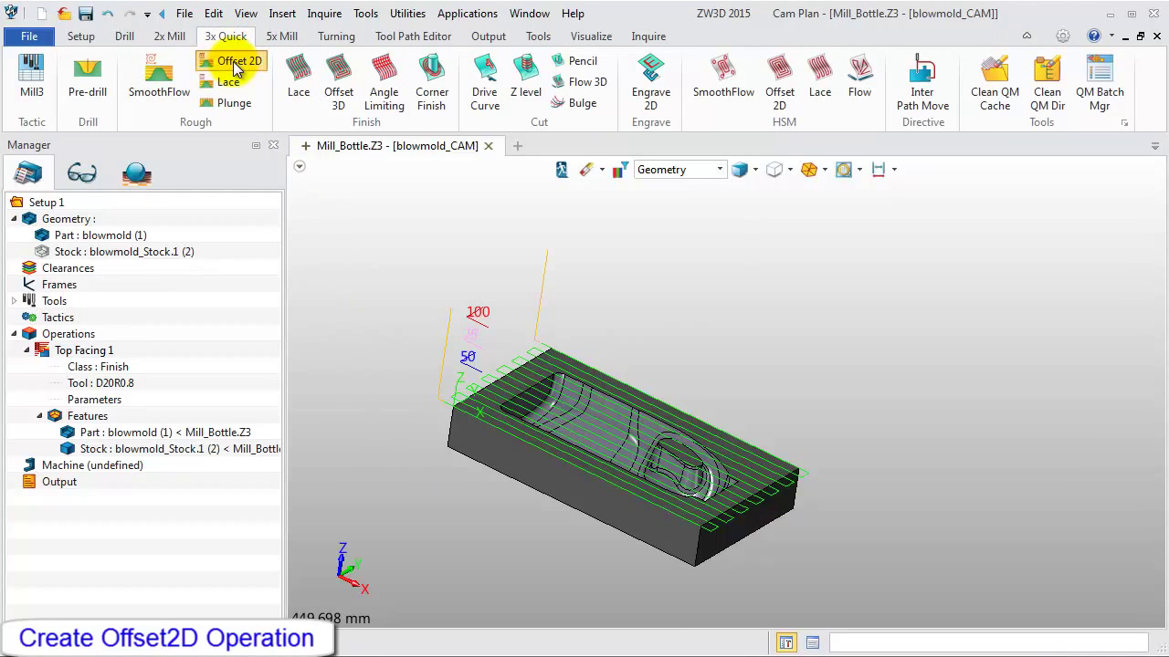
{"action": "left_click", "coordinate": [237, 70]}
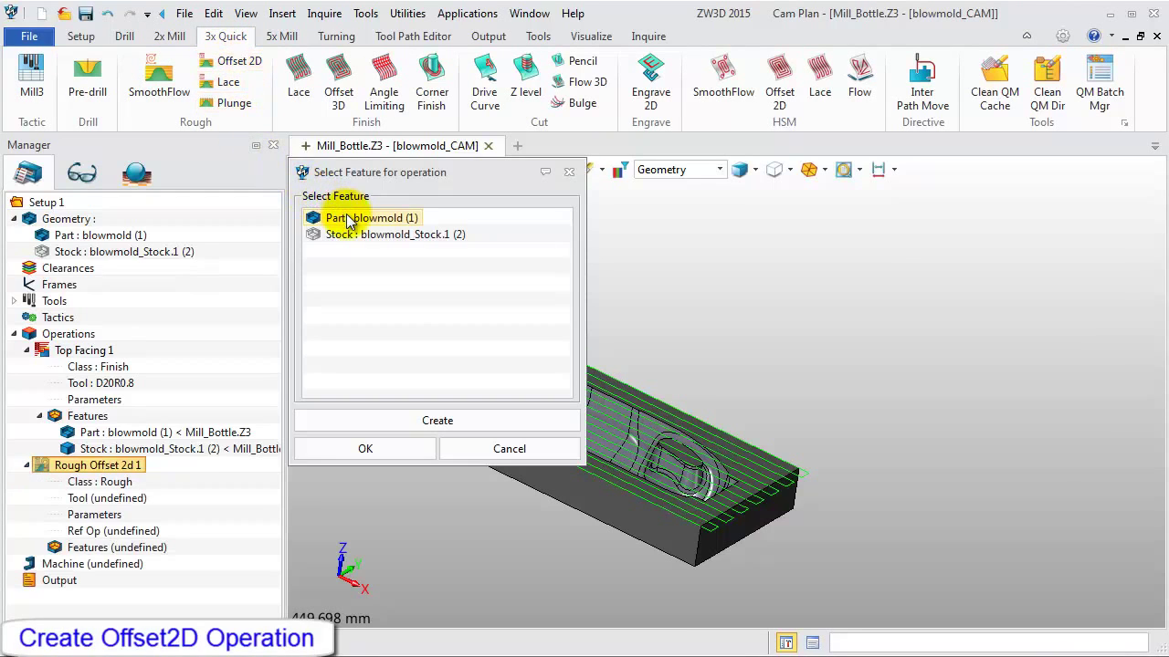
{"action": "left_click", "coordinate": [348, 220]}
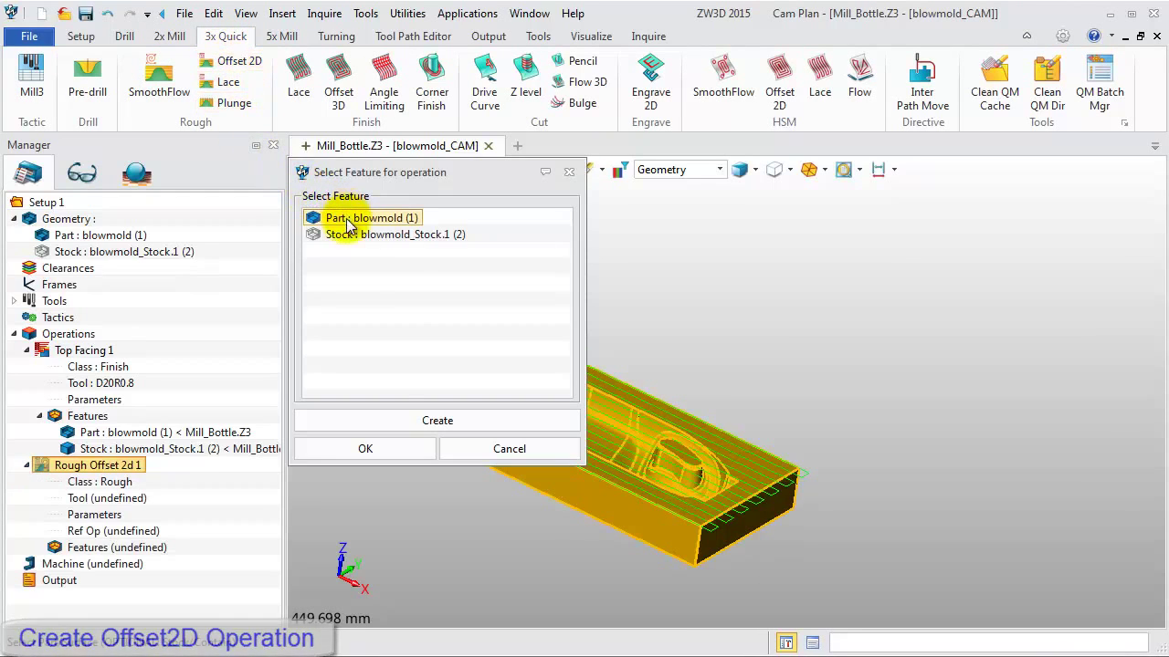
{"action": "left_click", "coordinate": [365, 449]}
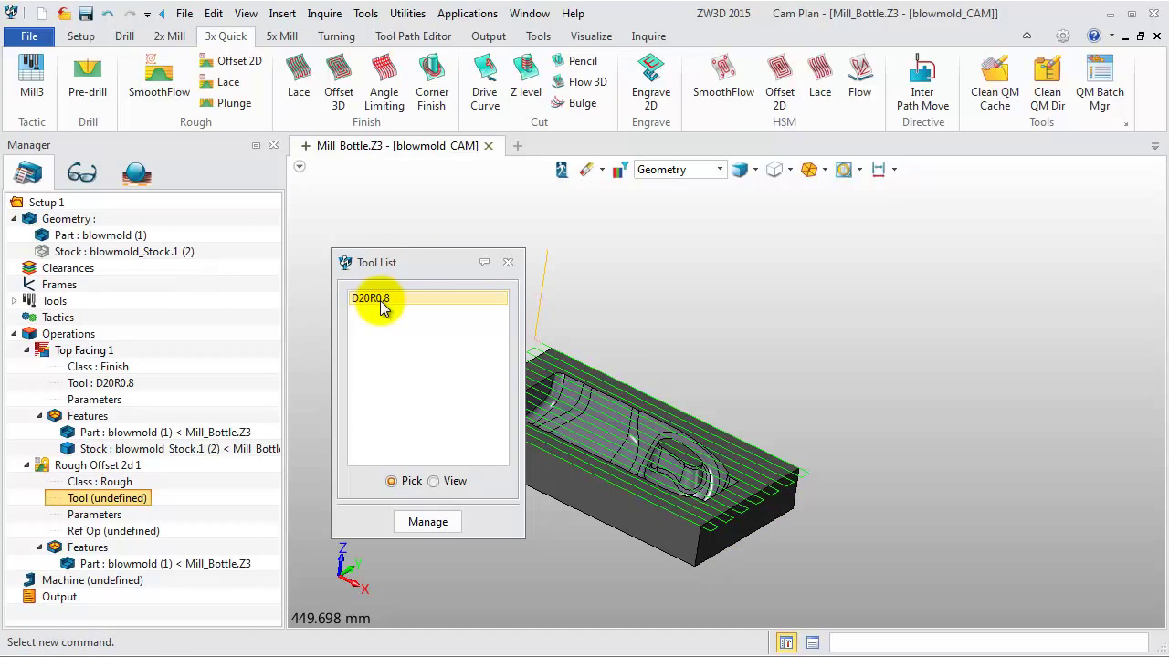
{"action": "double_click", "coordinate": [381, 301]}
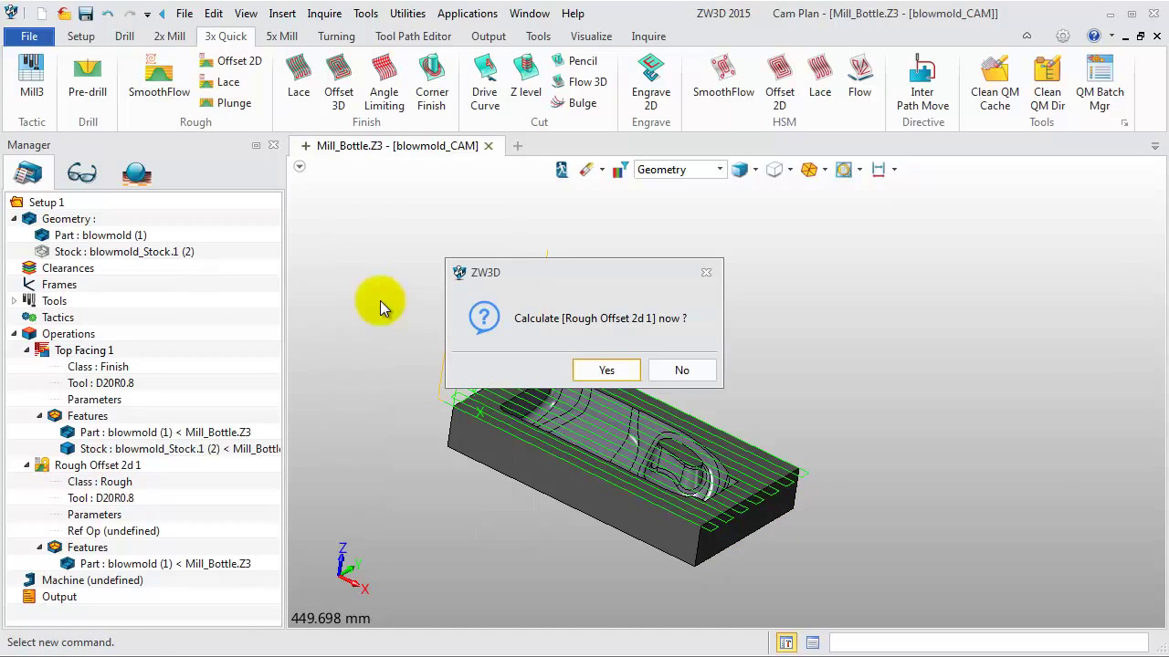
{"action": "left_click", "coordinate": [682, 371]}
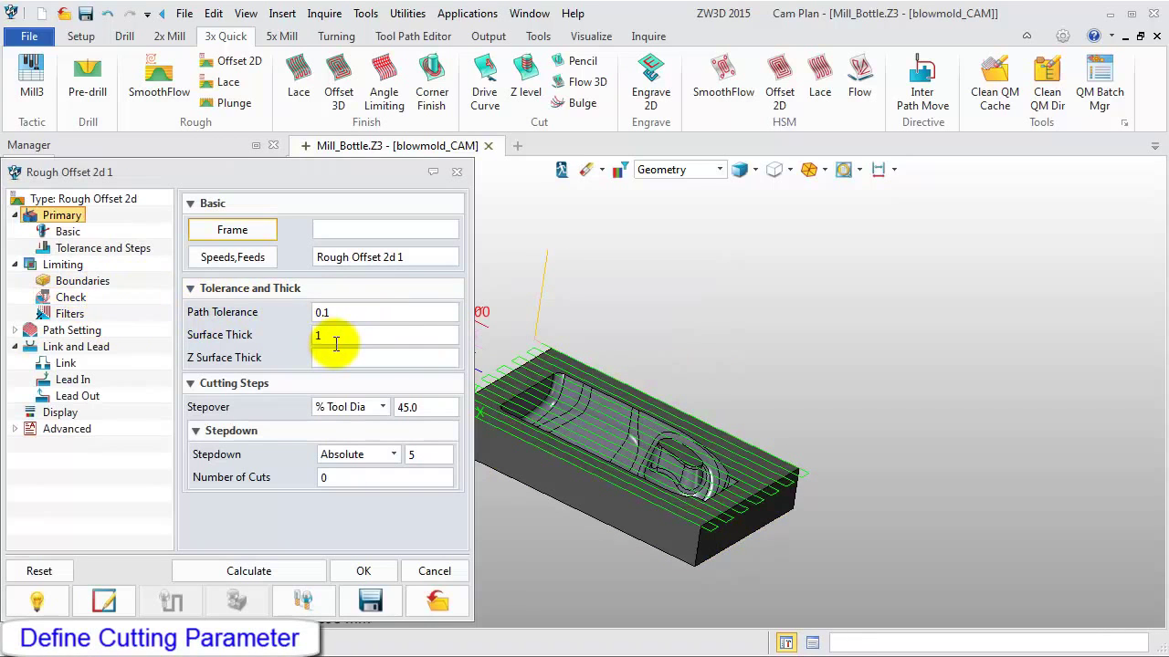
Set Rough Offset 2d 1's surface thickness to 0.5 and Z surface thickness to 0.3, edit its absolute stepdown, and set the XY corner radius to 1.
{"action": "left_click_drag", "start_coordinate": [336, 343], "coordinate": [304, 340]}
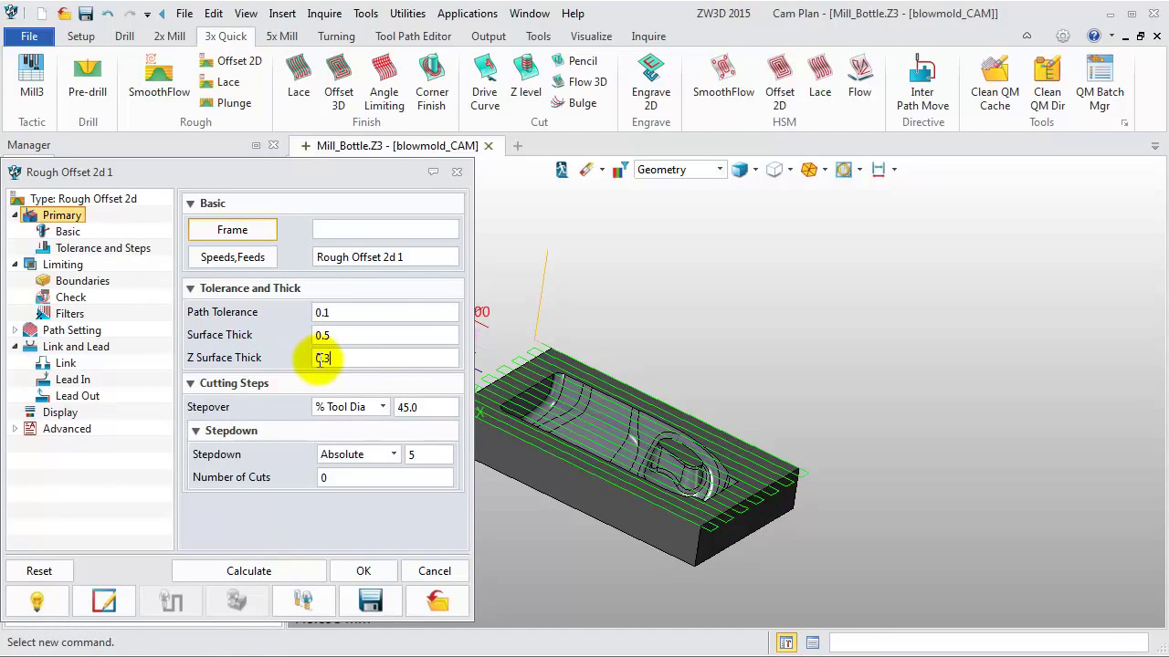
{"action": "double_click", "coordinate": [410, 455]}
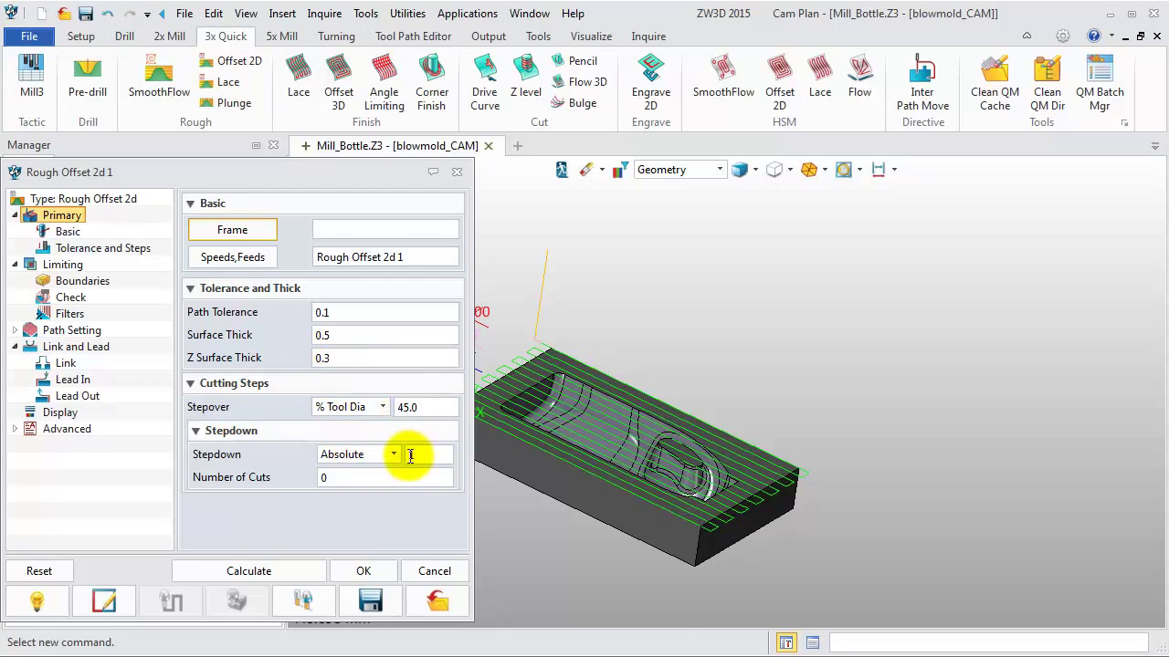
{"action": "left_click", "coordinate": [73, 330]}
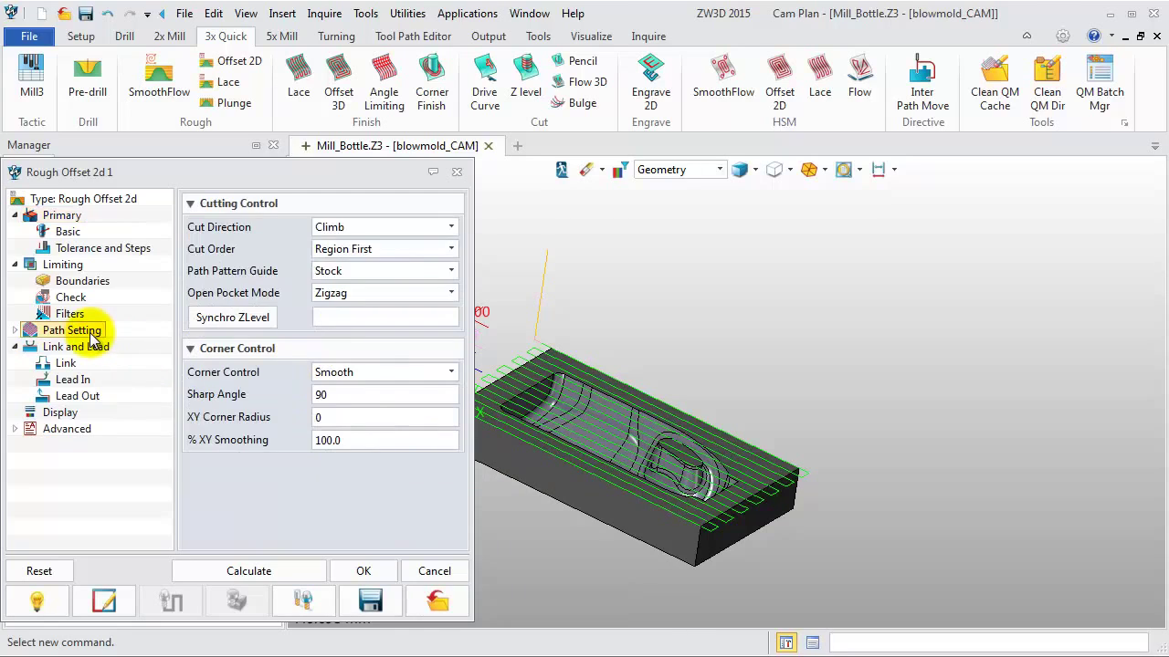
{"action": "double_click", "coordinate": [339, 417]}
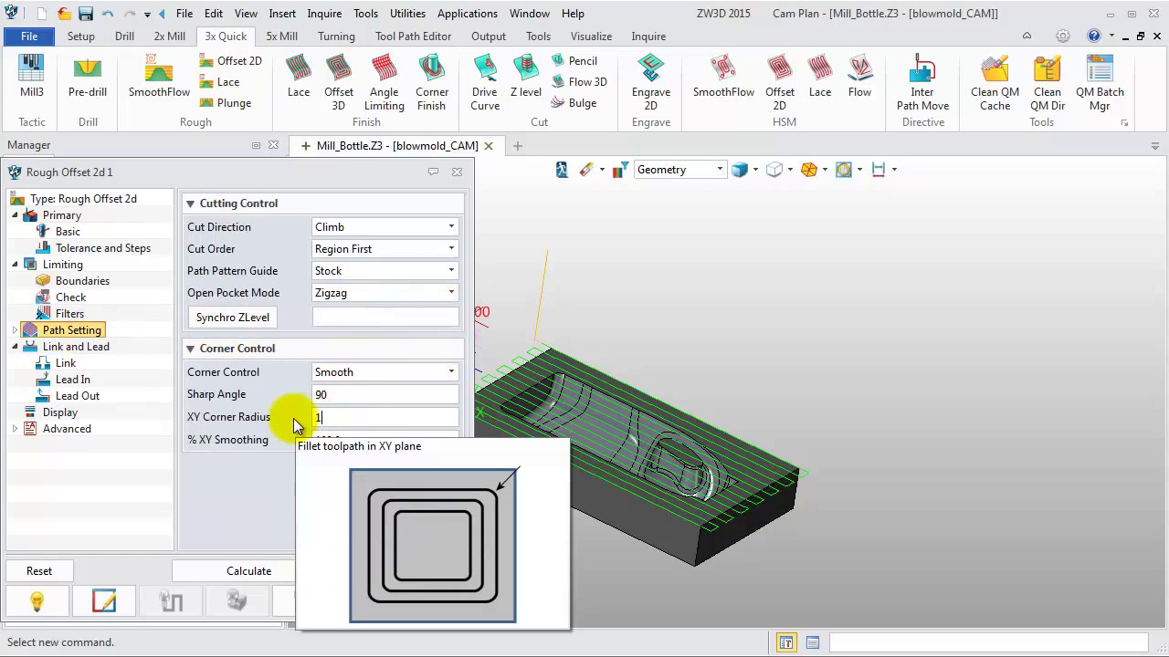
{"action": "type", "text": "1"}
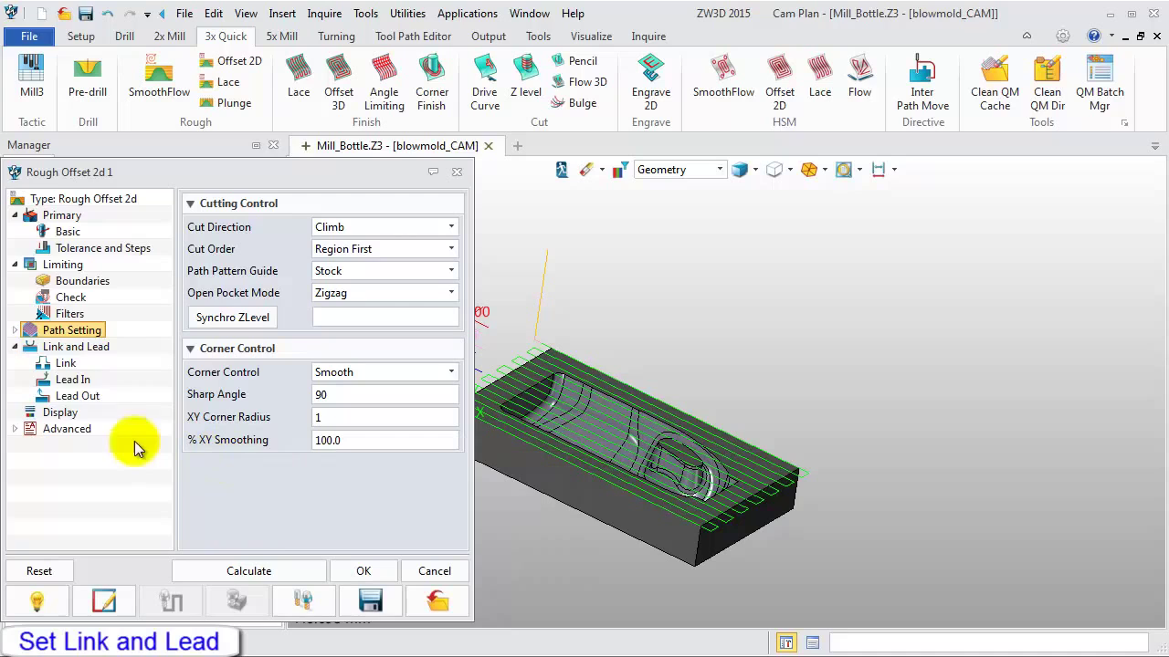
Set Rough Offset 2d 1's short link limit to 5, lead-in ramp angle to 3 and ramp height to 1.2, and calculate its tool path.
{"action": "left_click", "coordinate": [71, 347]}
{"action": "double_click", "coordinate": [338, 298]}
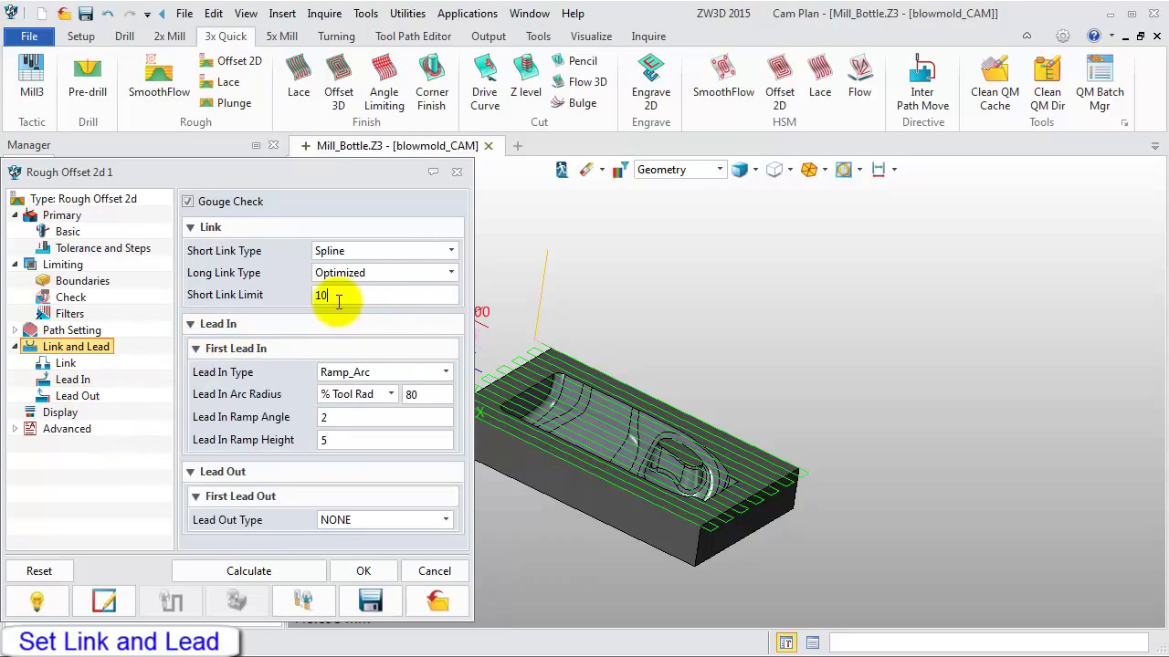
{"action": "type", "text": "5"}
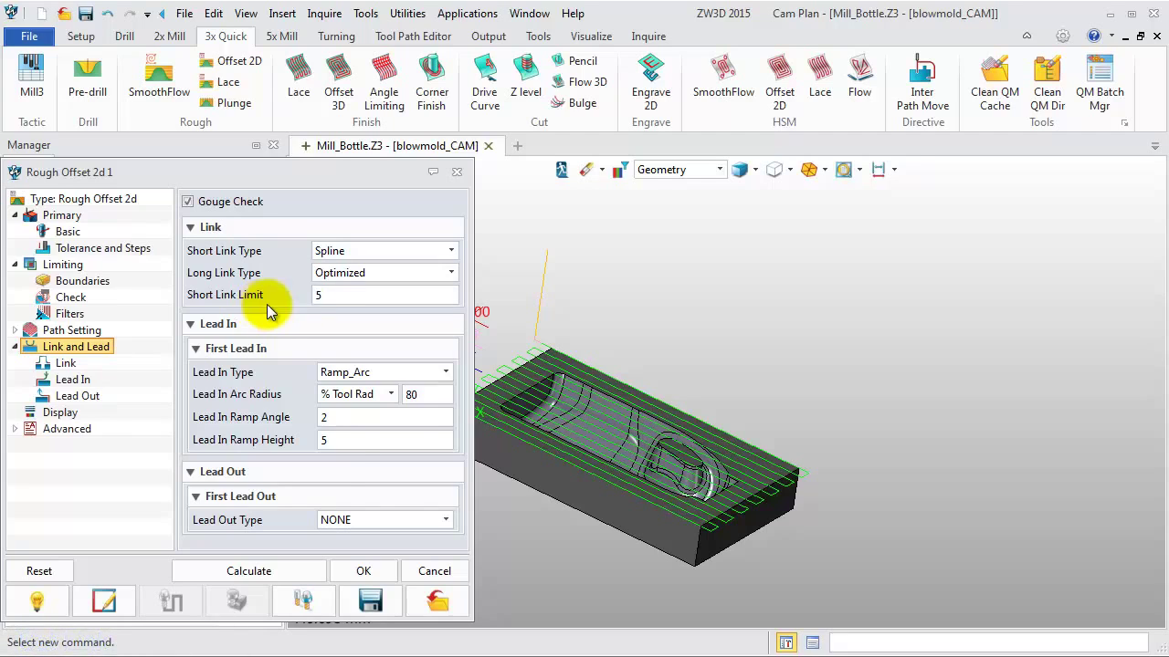
{"action": "double_click", "coordinate": [299, 418]}
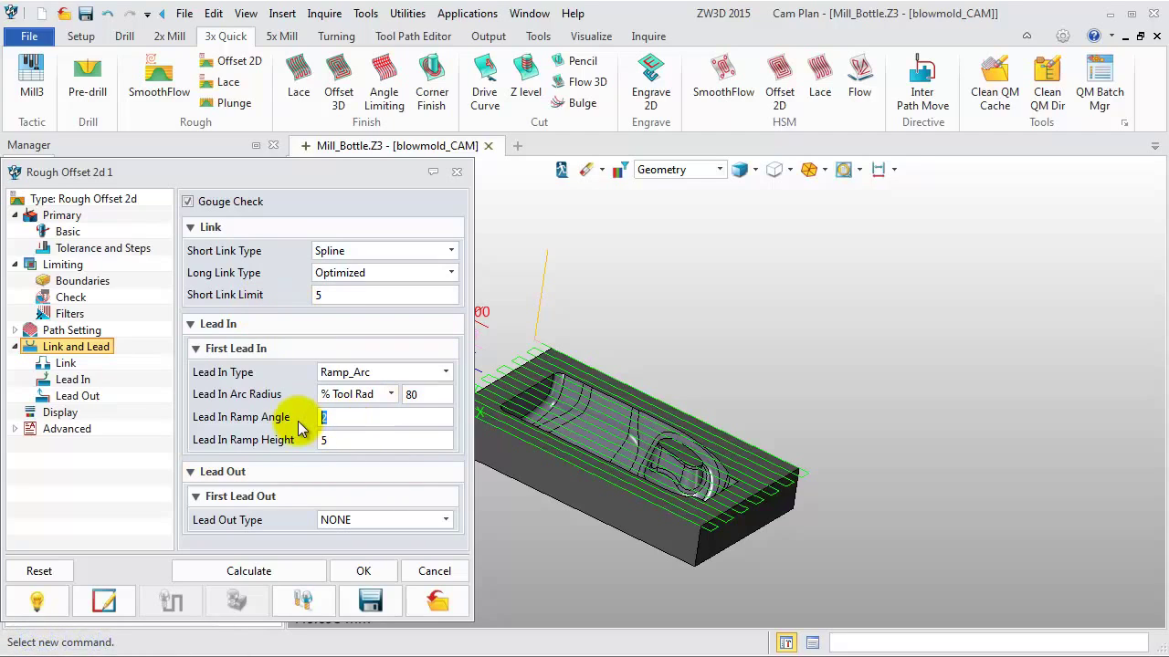
{"action": "type", "text": "3"}
{"action": "double_click", "coordinate": [322, 443]}
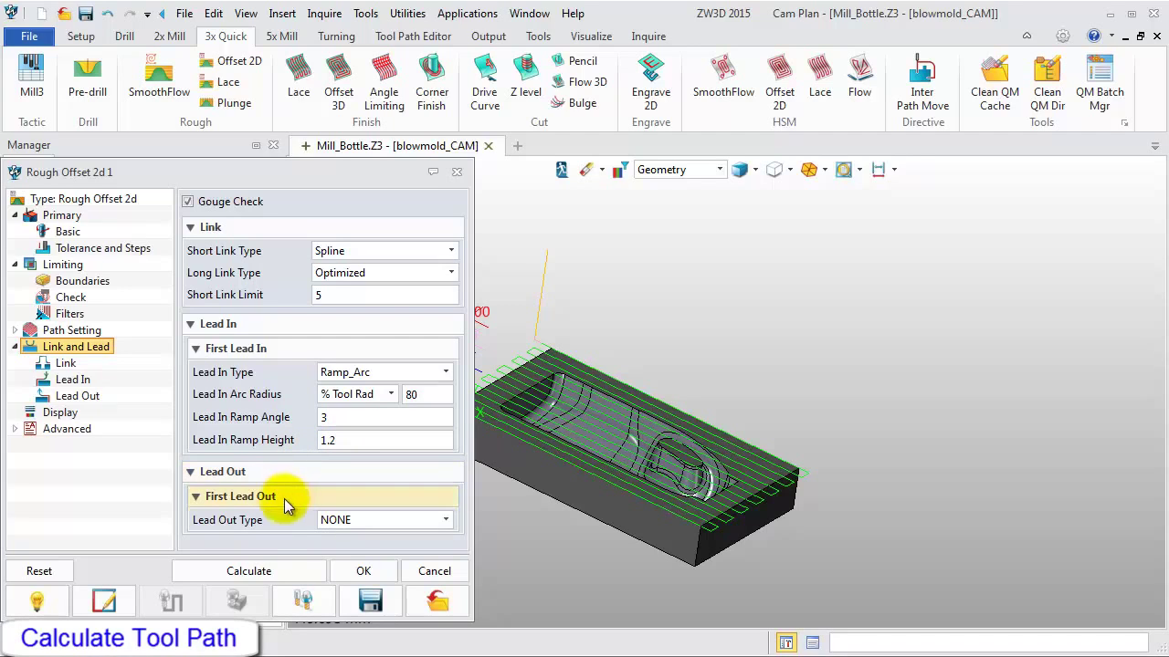
{"action": "left_click", "coordinate": [253, 571]}
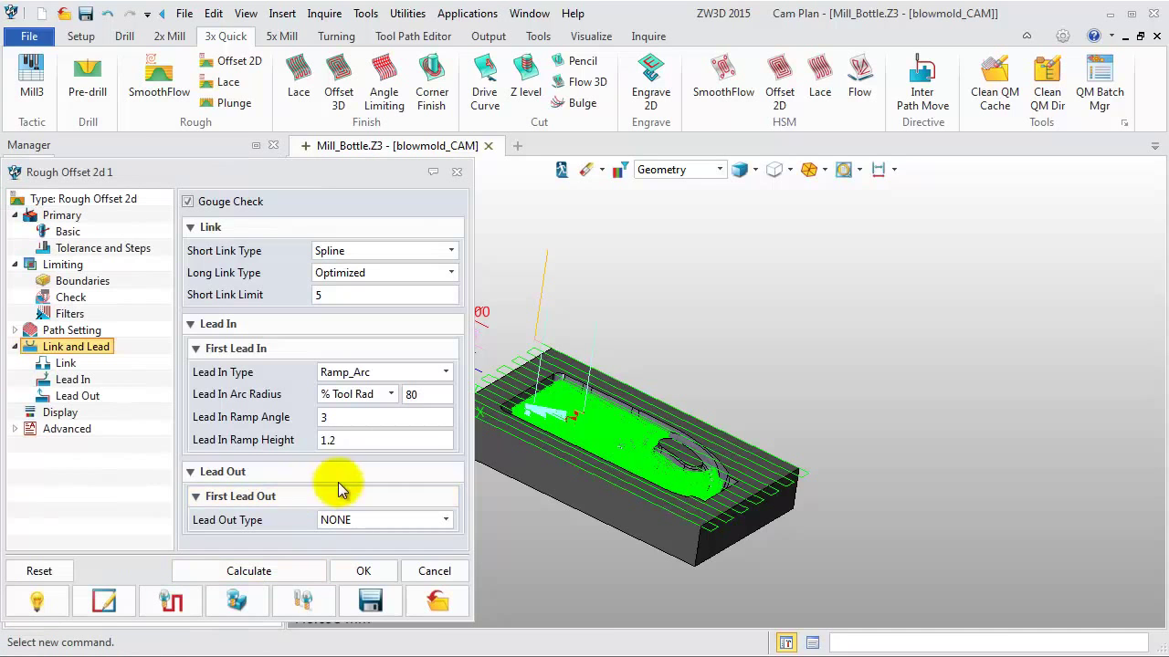
{"action": "left_click", "coordinate": [455, 175]}
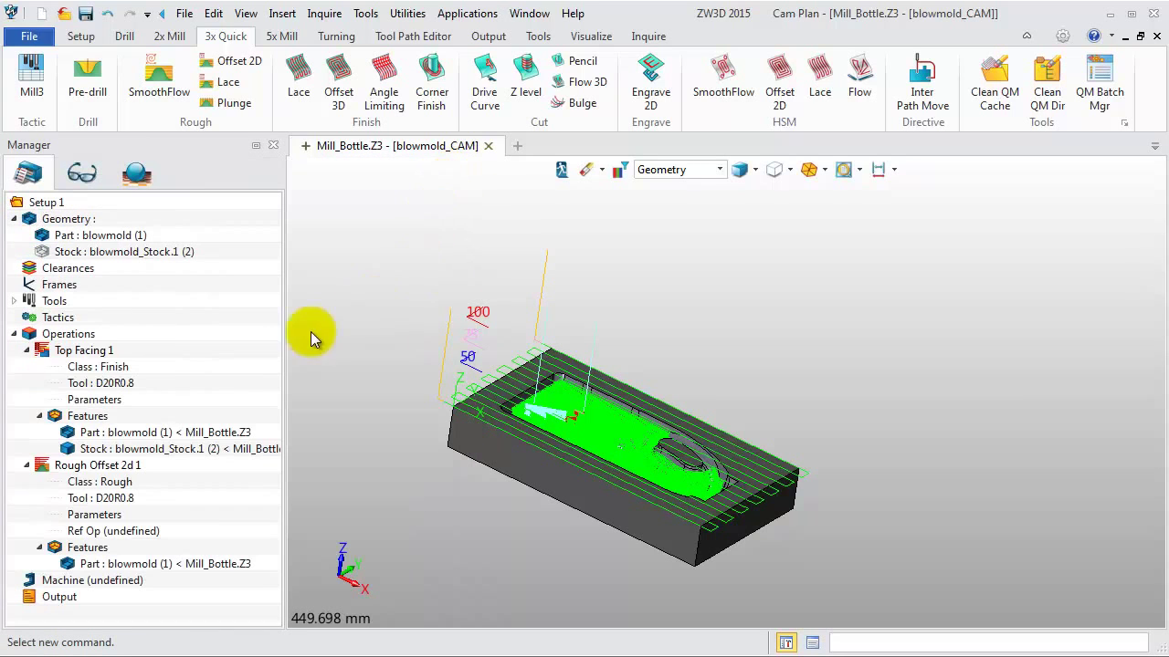
Collapse the Top Facing 1, Geometry and Rough Offset 2d 1 branches, and duplicate the Rough Offset 2d 1 operation for rest milling.
{"action": "left_click", "coordinate": [26, 350]}
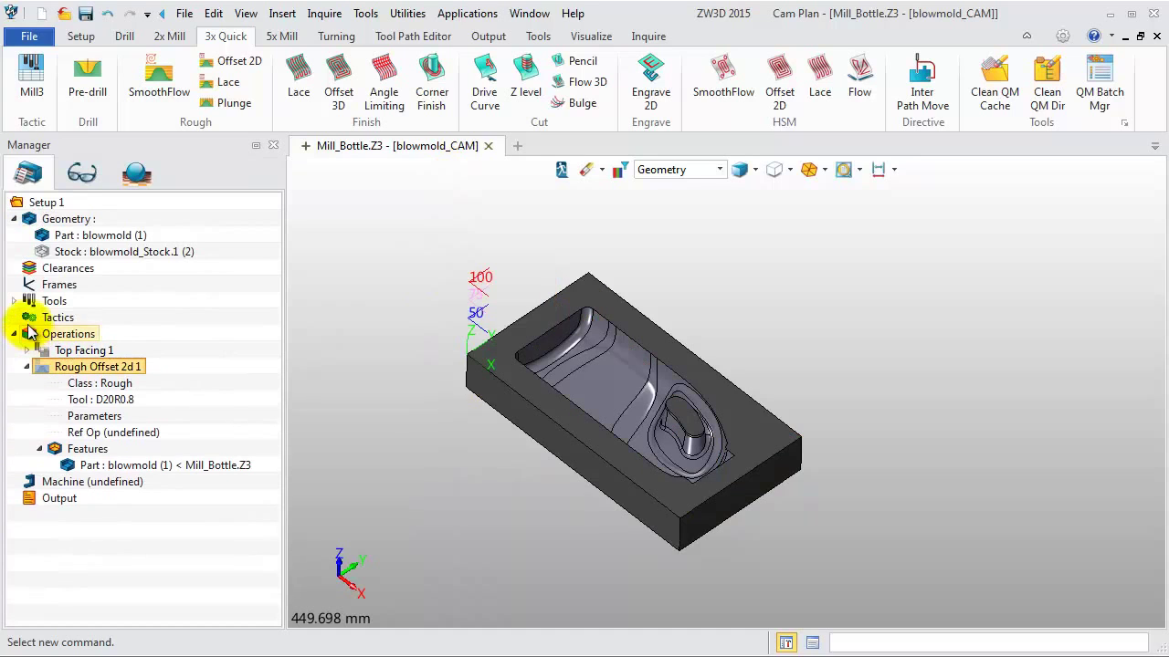
{"action": "left_click", "coordinate": [21, 221]}
{"action": "left_click", "coordinate": [16, 220]}
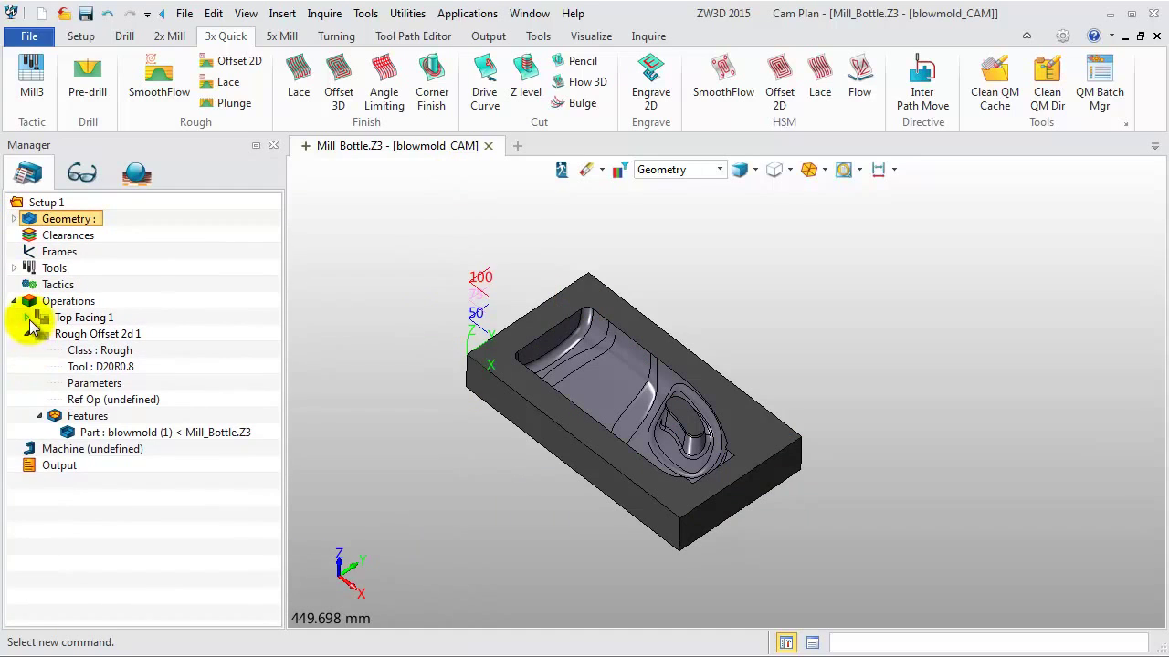
{"action": "left_click", "coordinate": [27, 334]}
{"action": "right_click", "coordinate": [57, 335]}
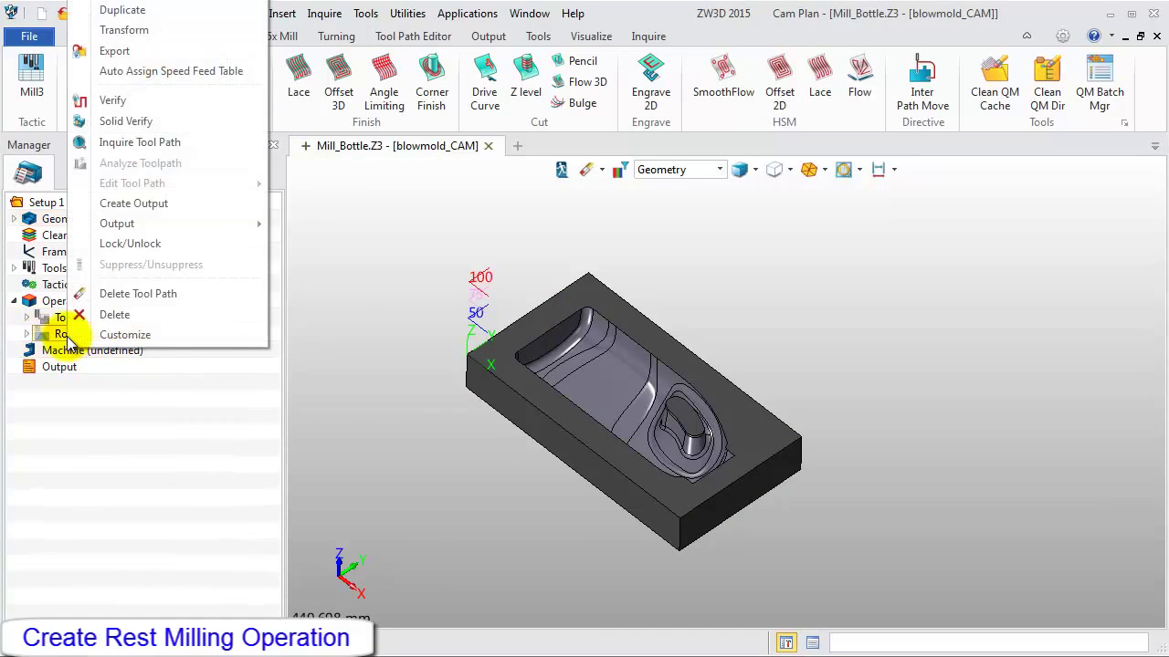
{"action": "left_click", "coordinate": [153, 11]}
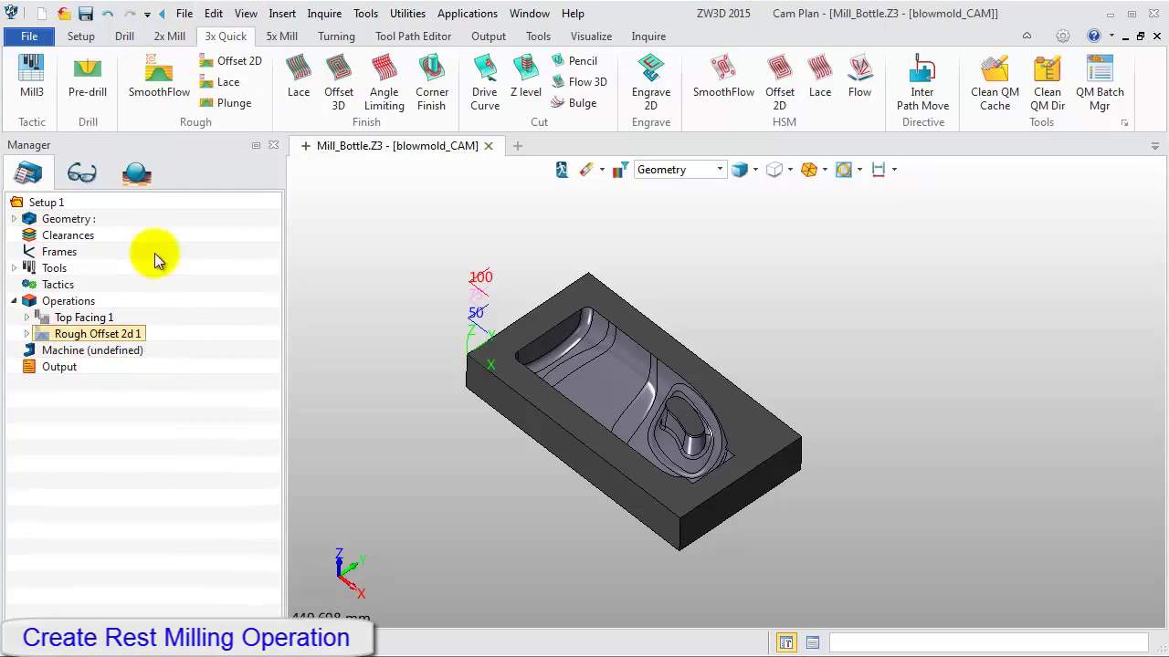
{"action": "left_click", "coordinate": [92, 399]}
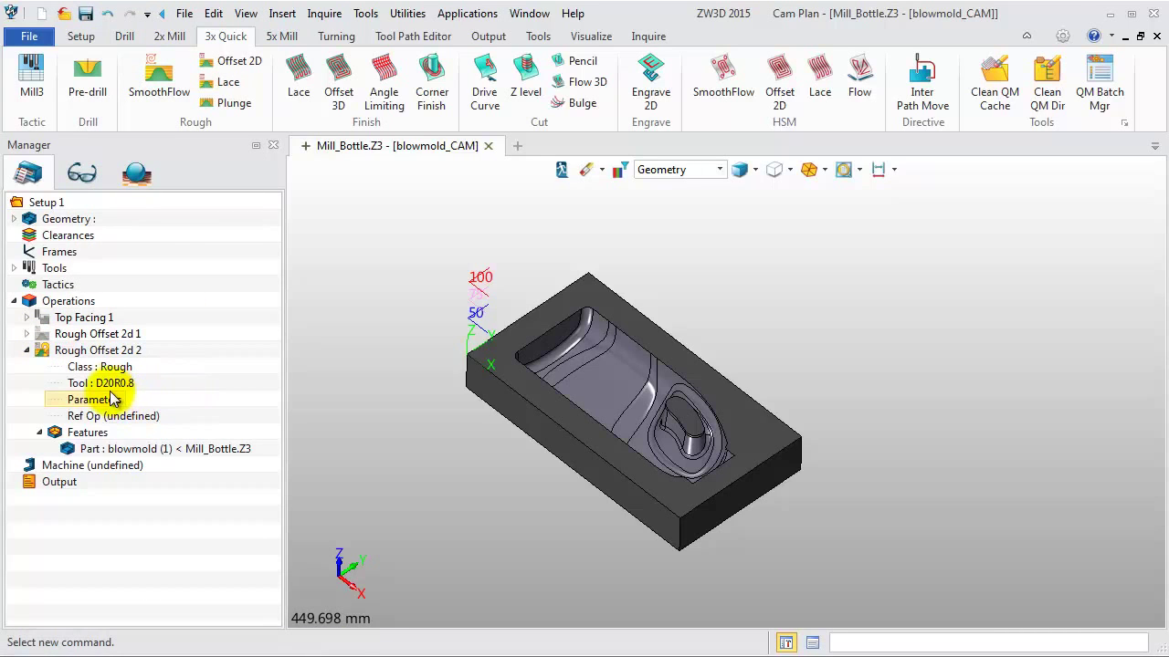
Load the D6R3 tool from the Tool Library and assign it to Rough Offset 2d 2.
{"action": "right_click", "coordinate": [108, 389]}
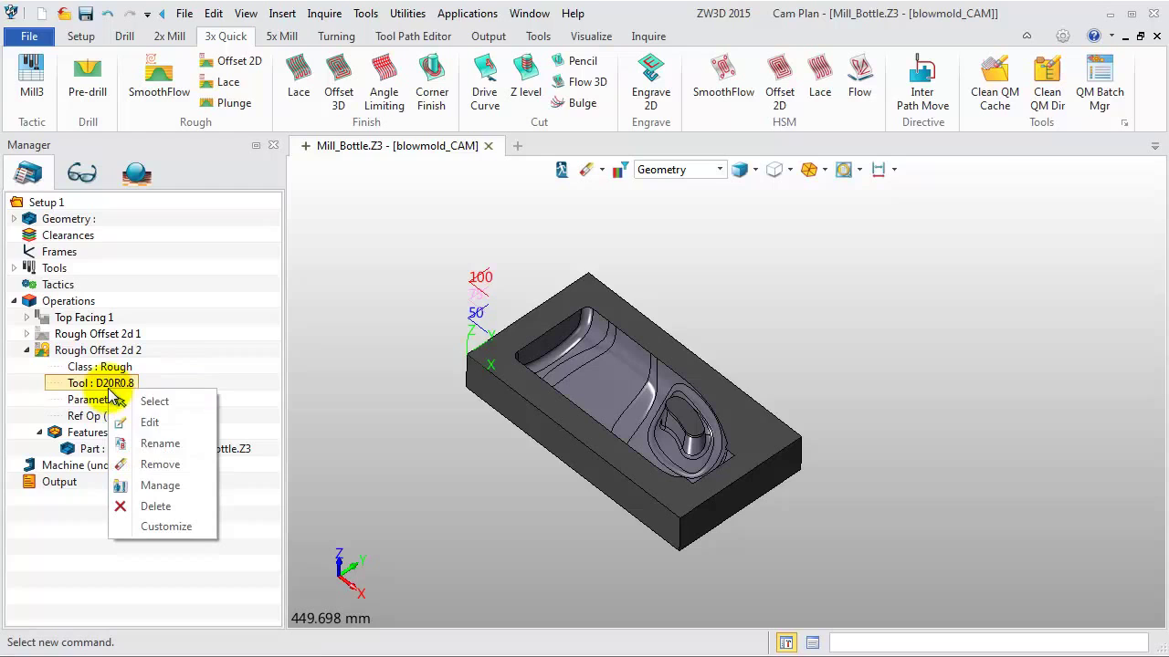
{"action": "left_click", "coordinate": [157, 484]}
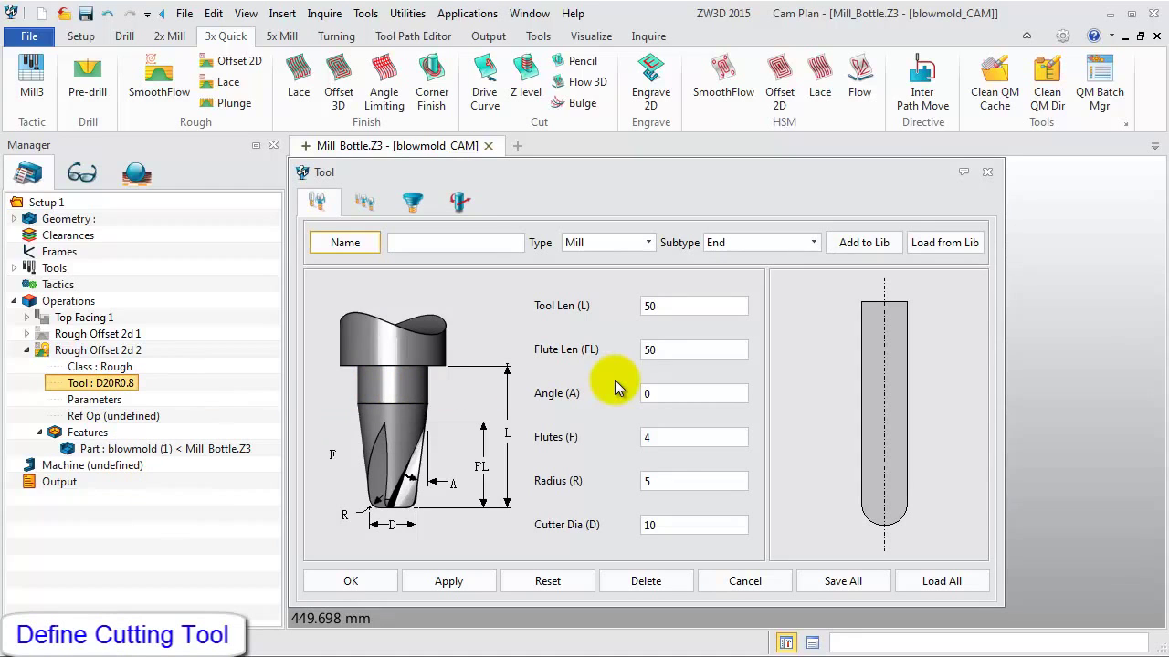
{"action": "left_click", "coordinate": [954, 584]}
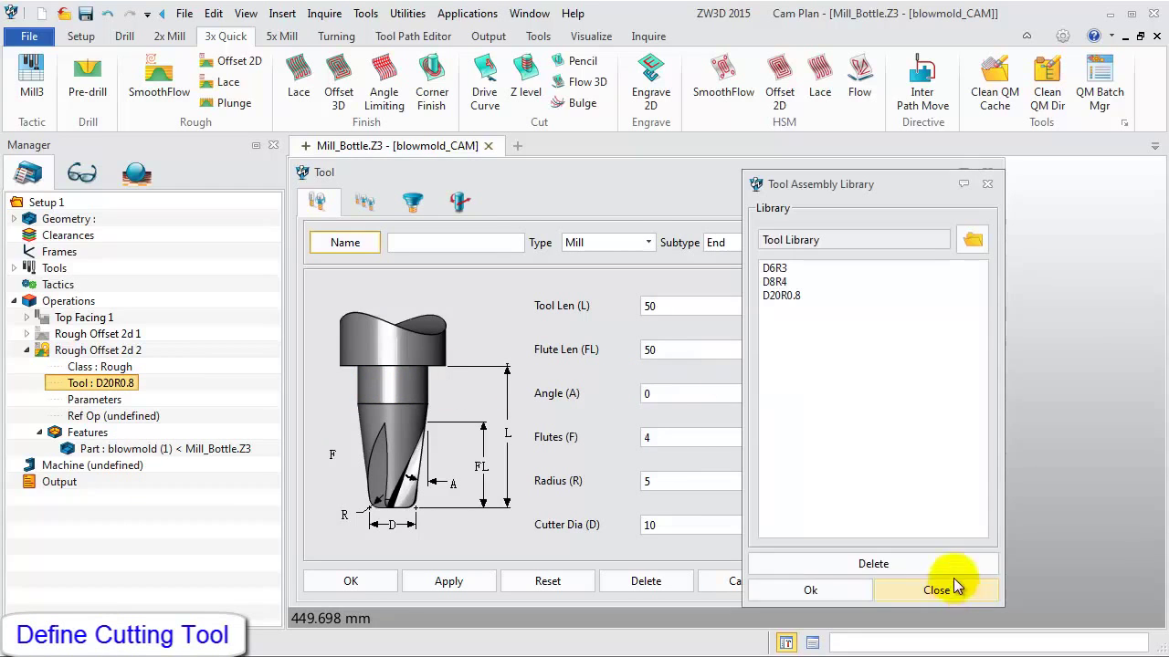
{"action": "left_click", "coordinate": [801, 274]}
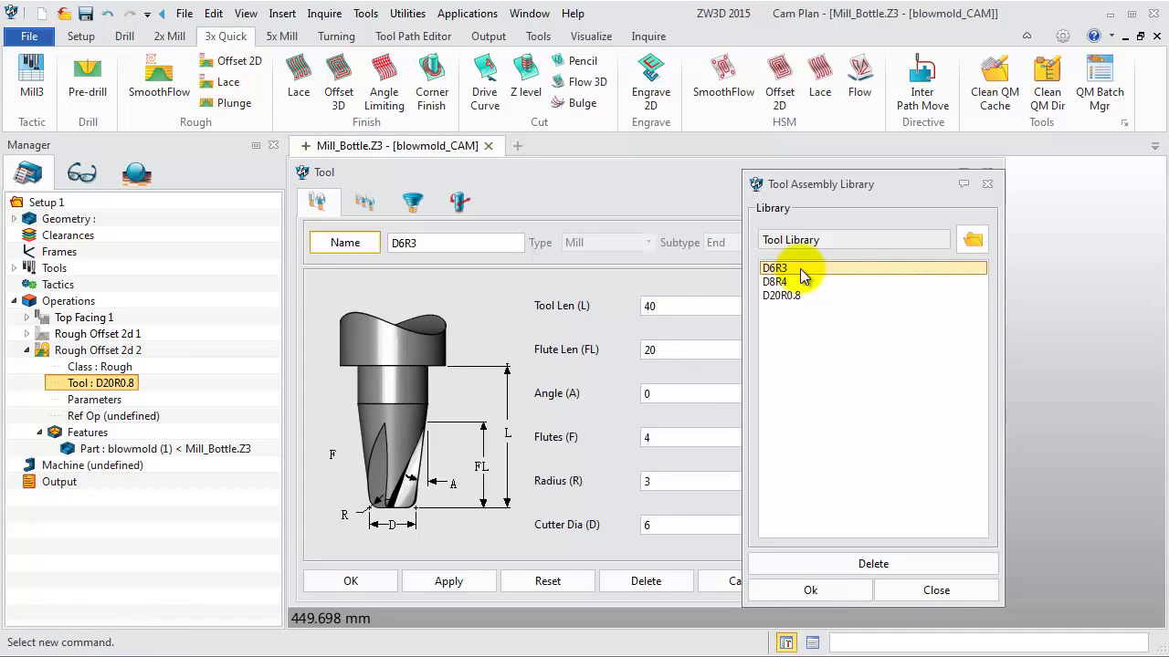
{"action": "left_click", "coordinate": [812, 590]}
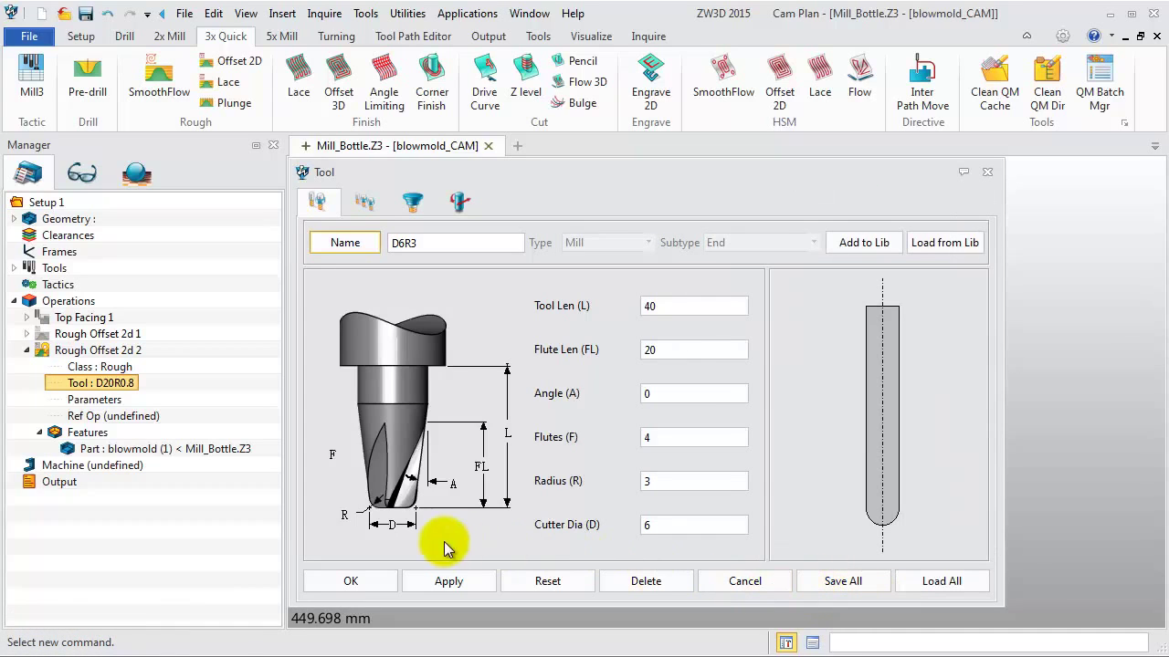
{"action": "left_click", "coordinate": [378, 580]}
{"action": "left_click", "coordinate": [547, 373]}
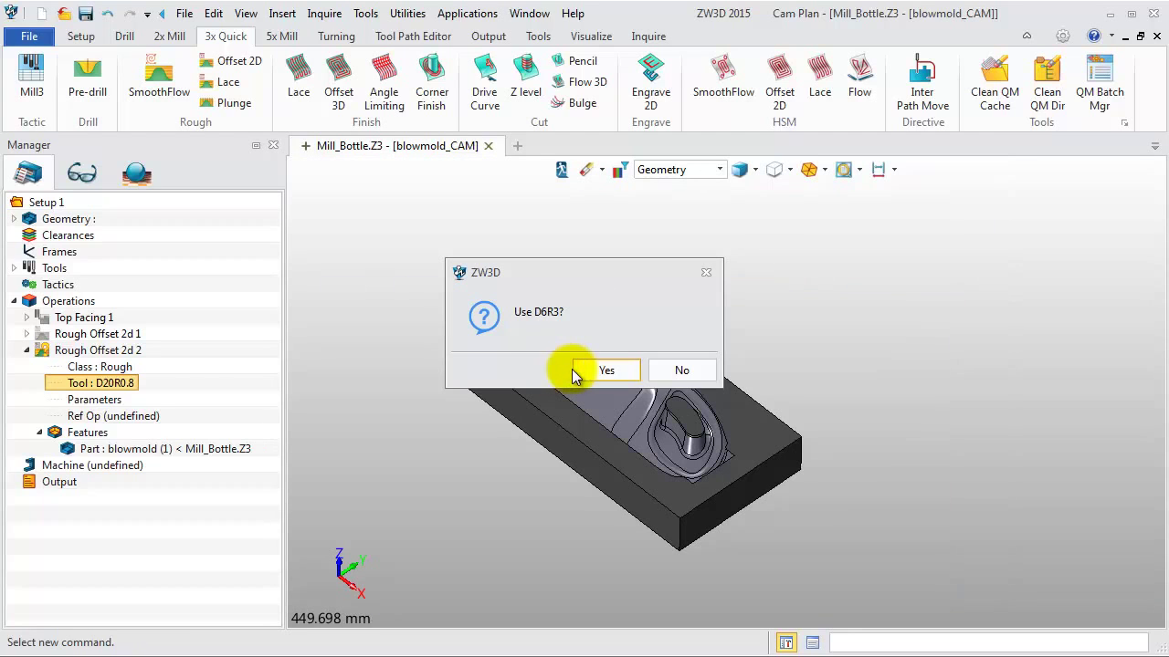
{"action": "left_click", "coordinate": [602, 371]}
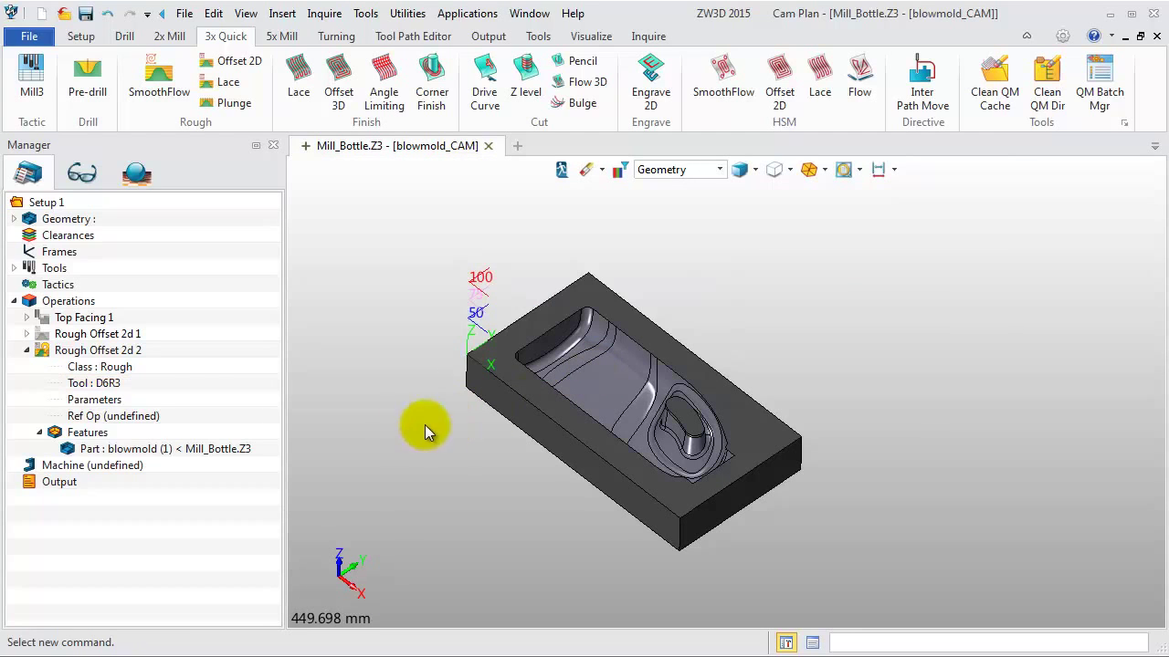
Define Rough Offset 2d 1 as the reference operation of Rough Offset 2d 2.
{"action": "double_click", "coordinate": [121, 418]}
{"action": "left_click", "coordinate": [362, 241]}
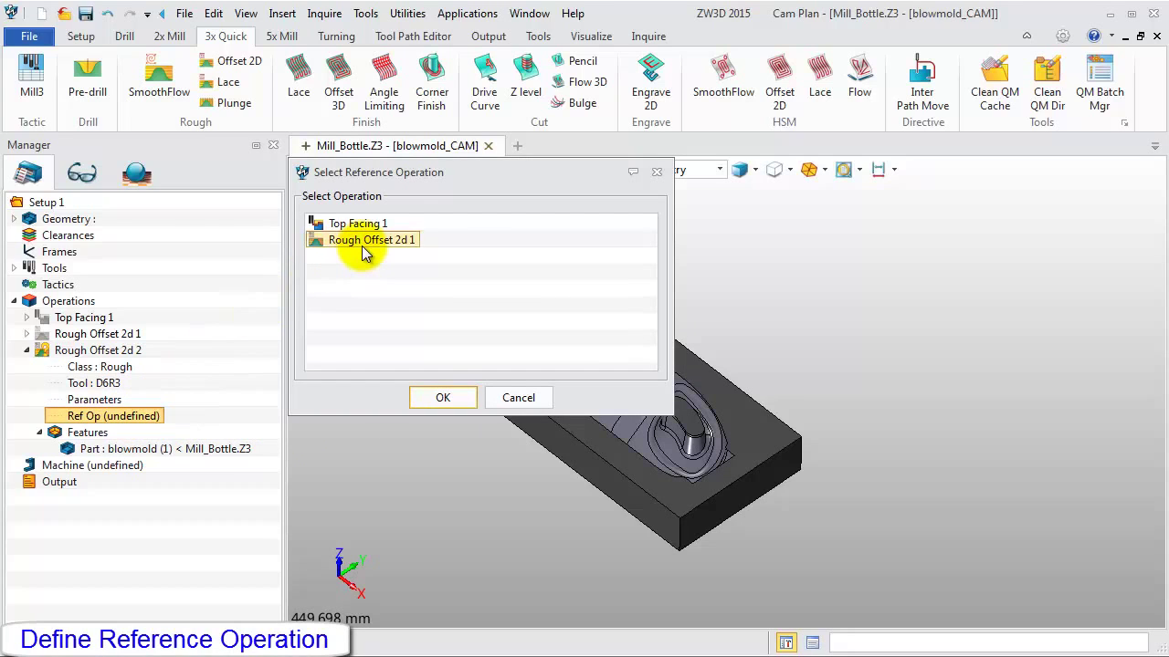
{"action": "left_click", "coordinate": [442, 398]}
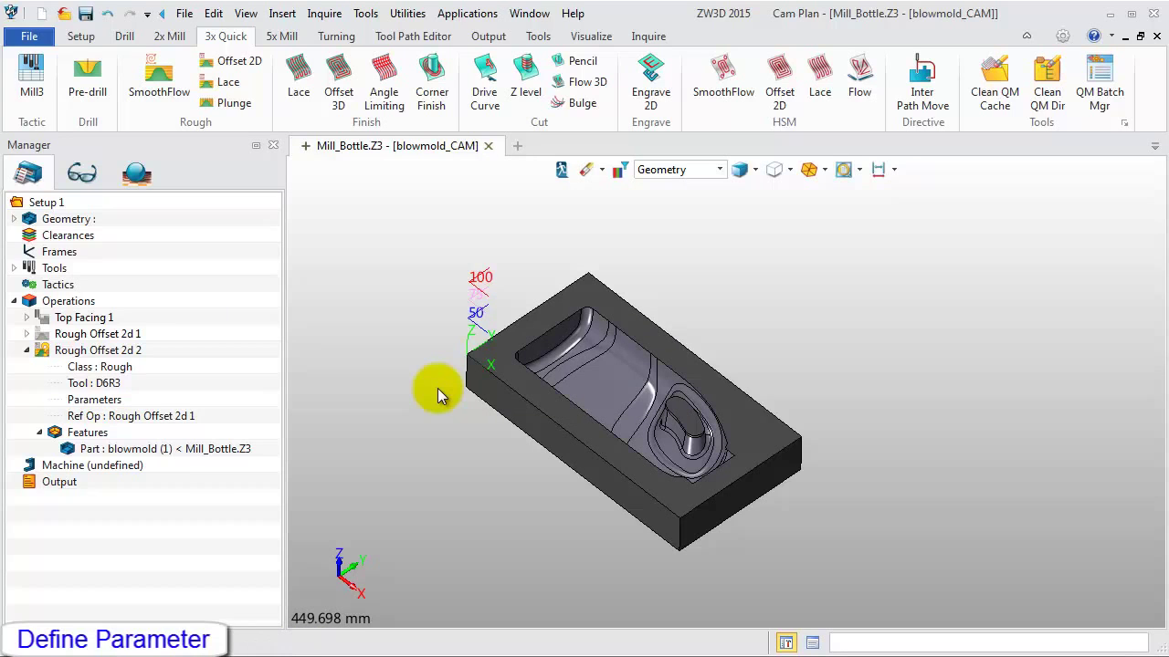
Set Rough Offset 2d 2's absolute stepdown to 0.5, path pattern guide to Part, and XY corner radius to 0.3.
{"action": "double_click", "coordinate": [102, 401]}
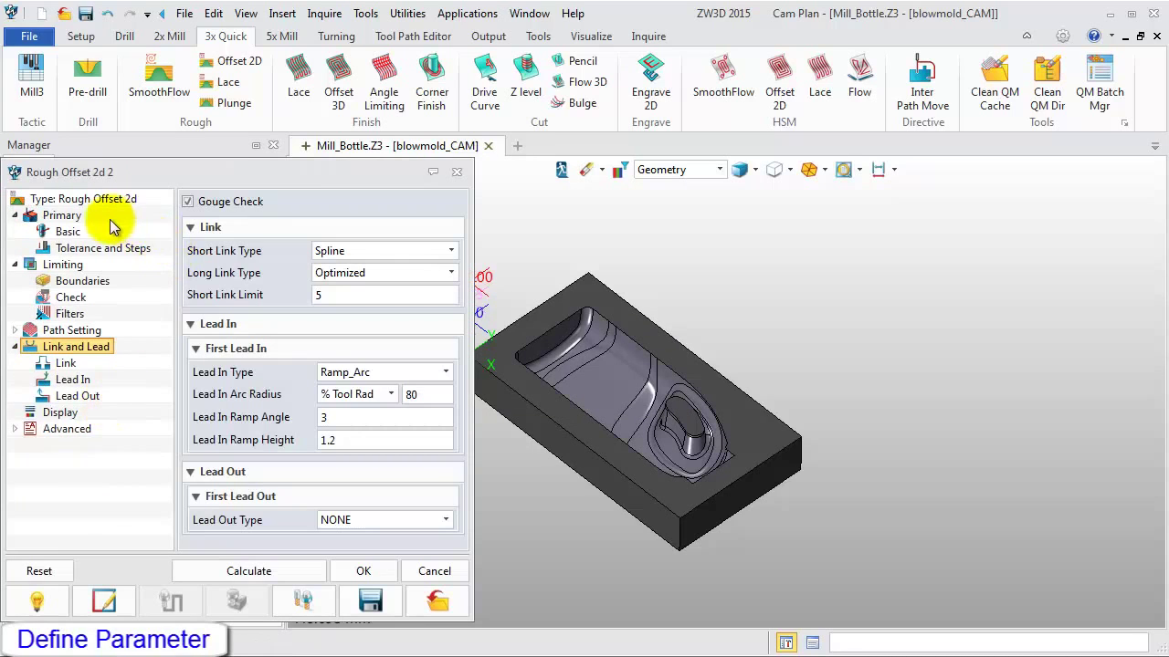
{"action": "left_click", "coordinate": [78, 217]}
{"action": "double_click", "coordinate": [417, 454]}
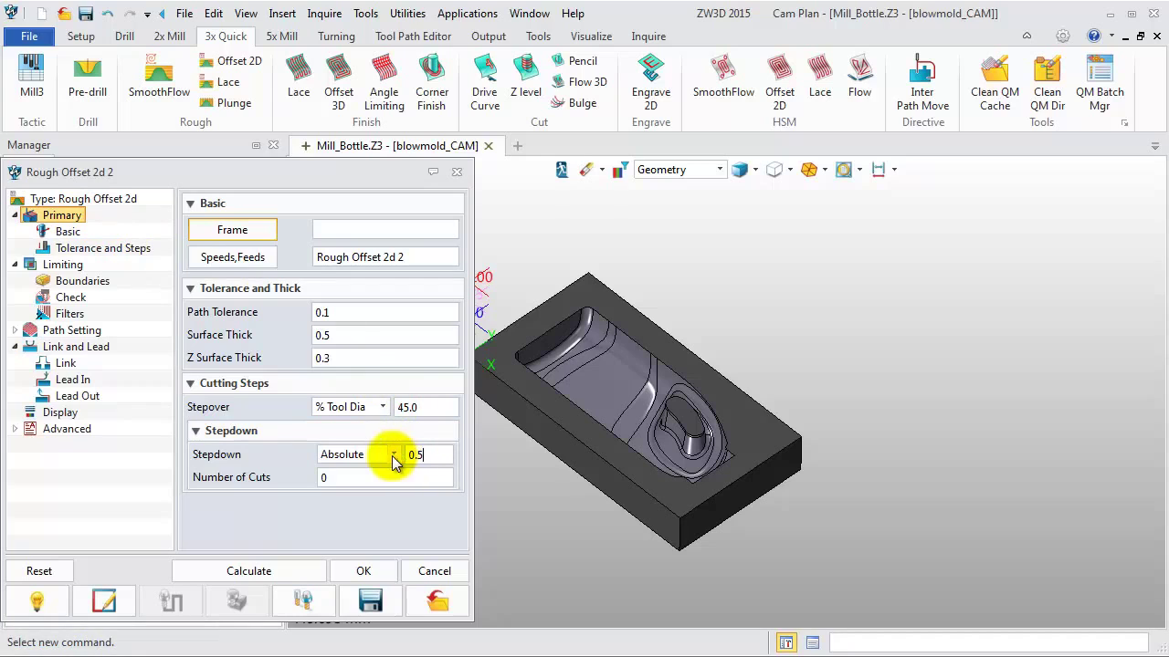
{"action": "left_click", "coordinate": [75, 330]}
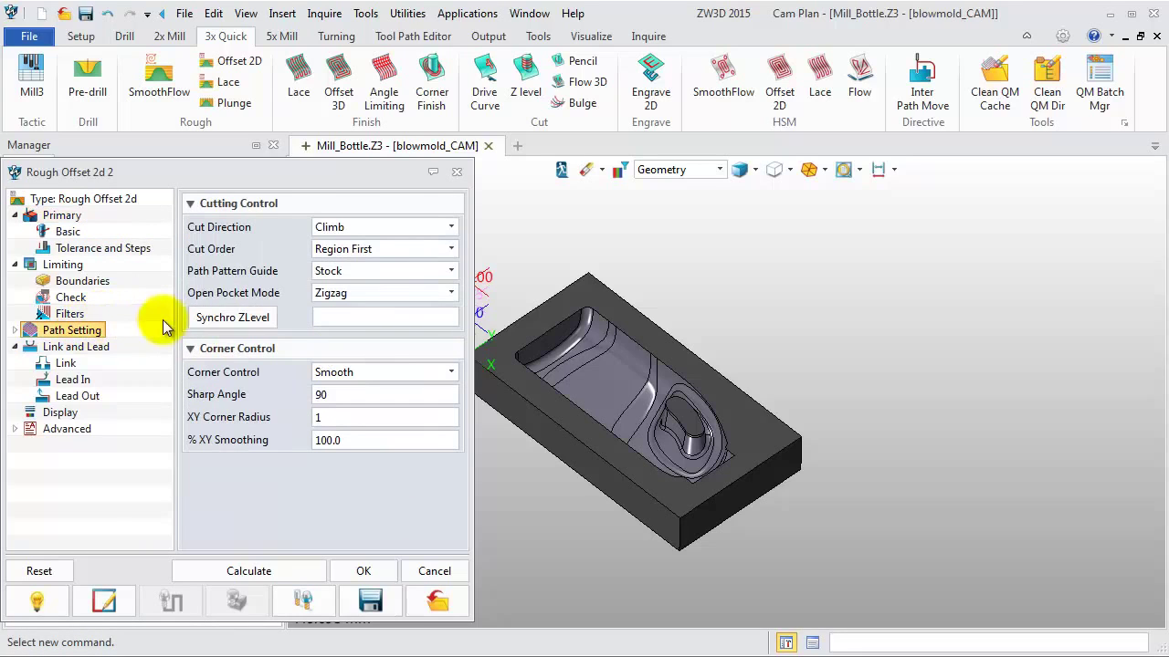
{"action": "left_click", "coordinate": [381, 272]}
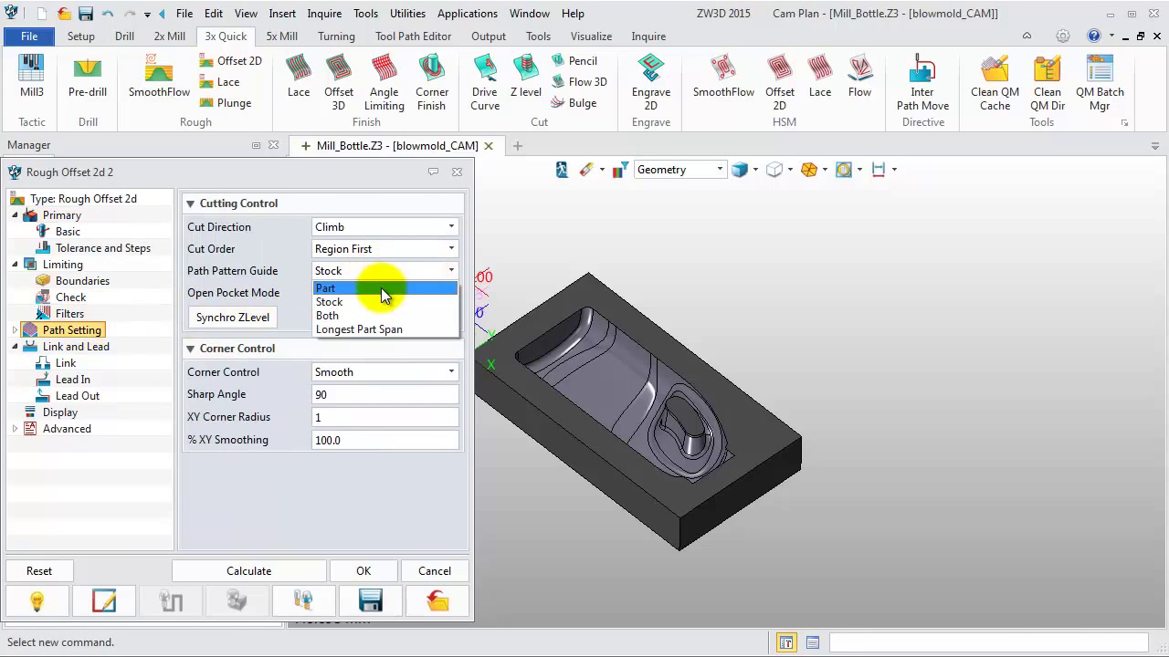
{"action": "left_click", "coordinate": [382, 288]}
{"action": "double_click", "coordinate": [313, 418]}
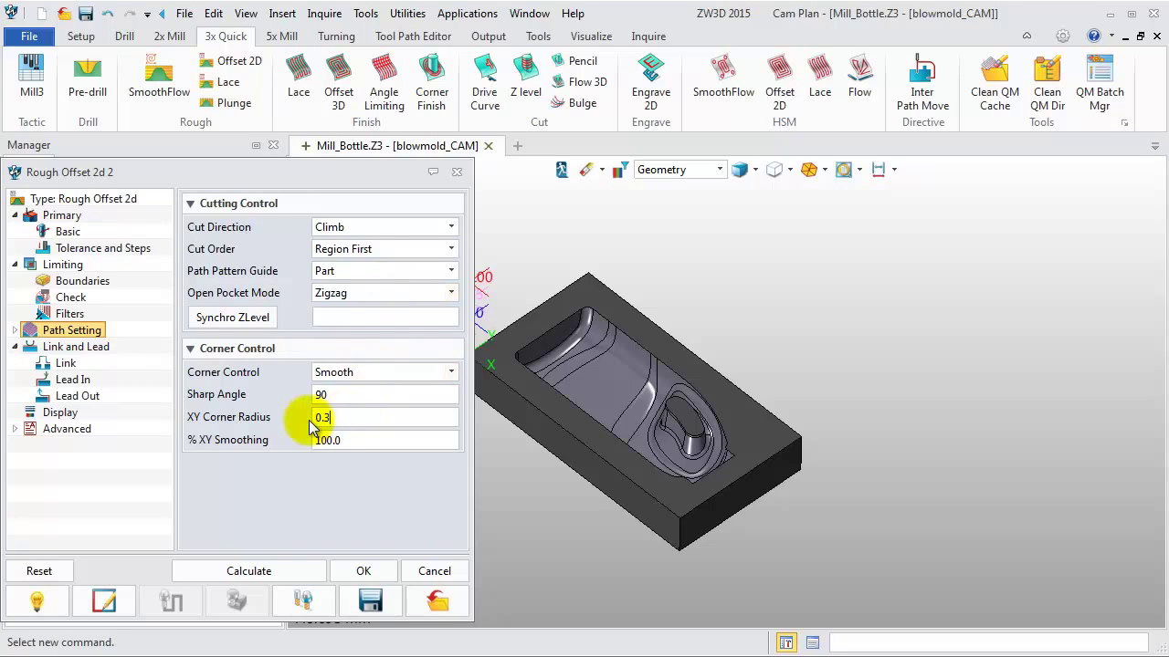
Set Rough Offset 2d 2's short link limit to 10 and lead-in ramp height to 0.6, and calculate its tool path.
{"action": "left_click", "coordinate": [82, 347]}
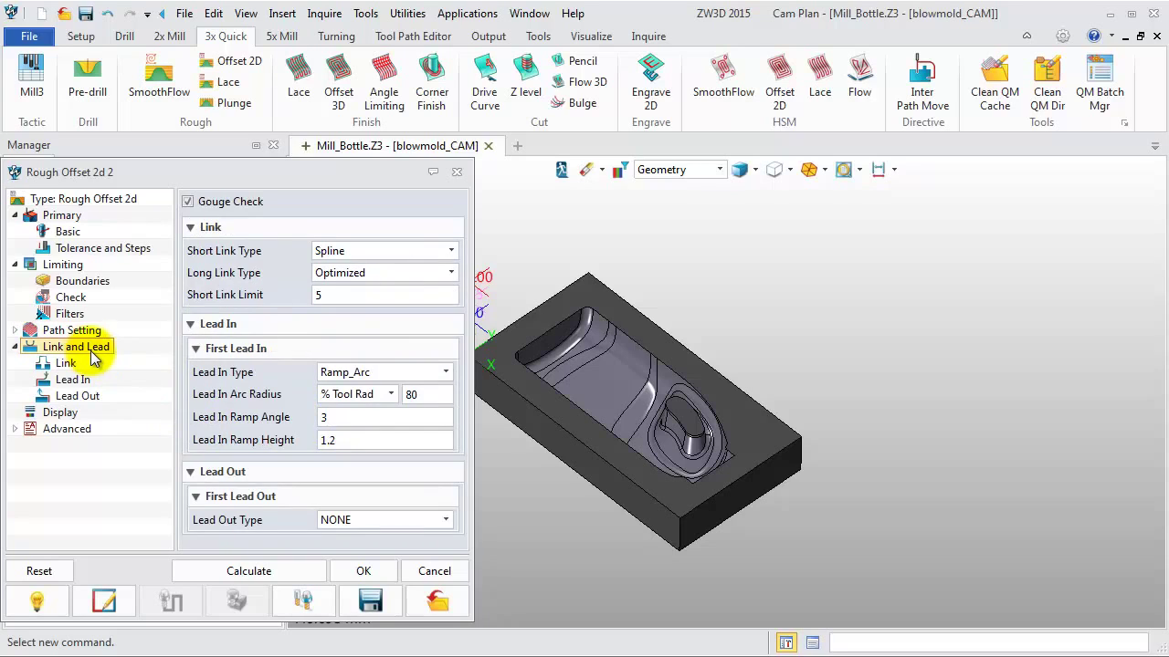
{"action": "left_click", "coordinate": [314, 301]}
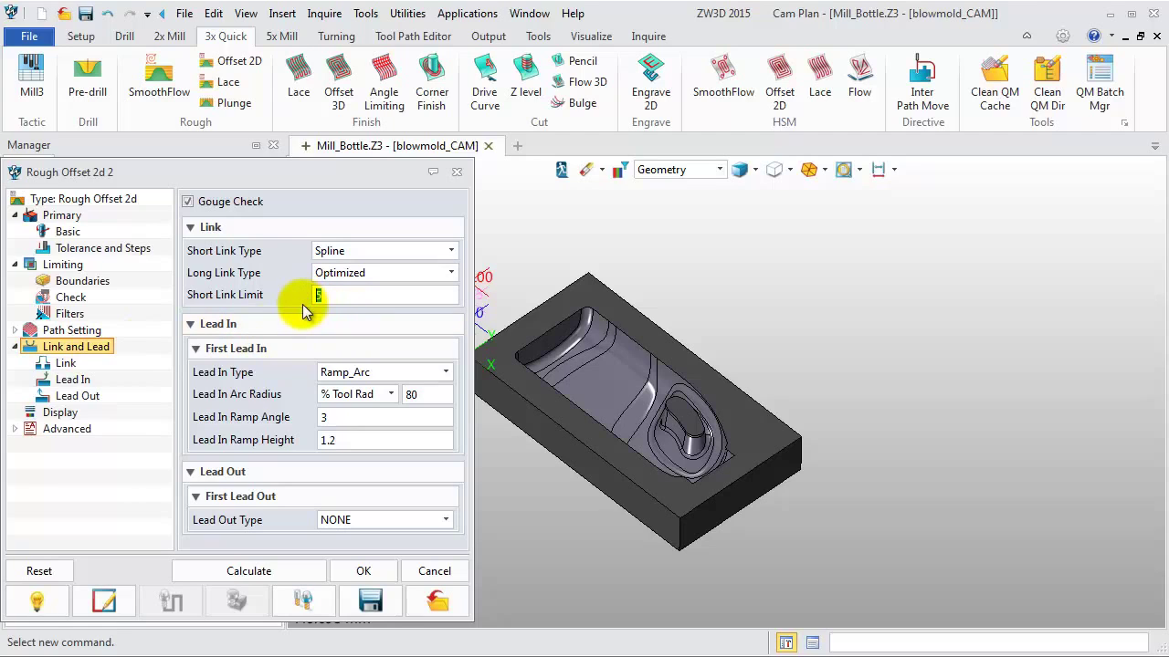
{"action": "double_click", "coordinate": [324, 440]}
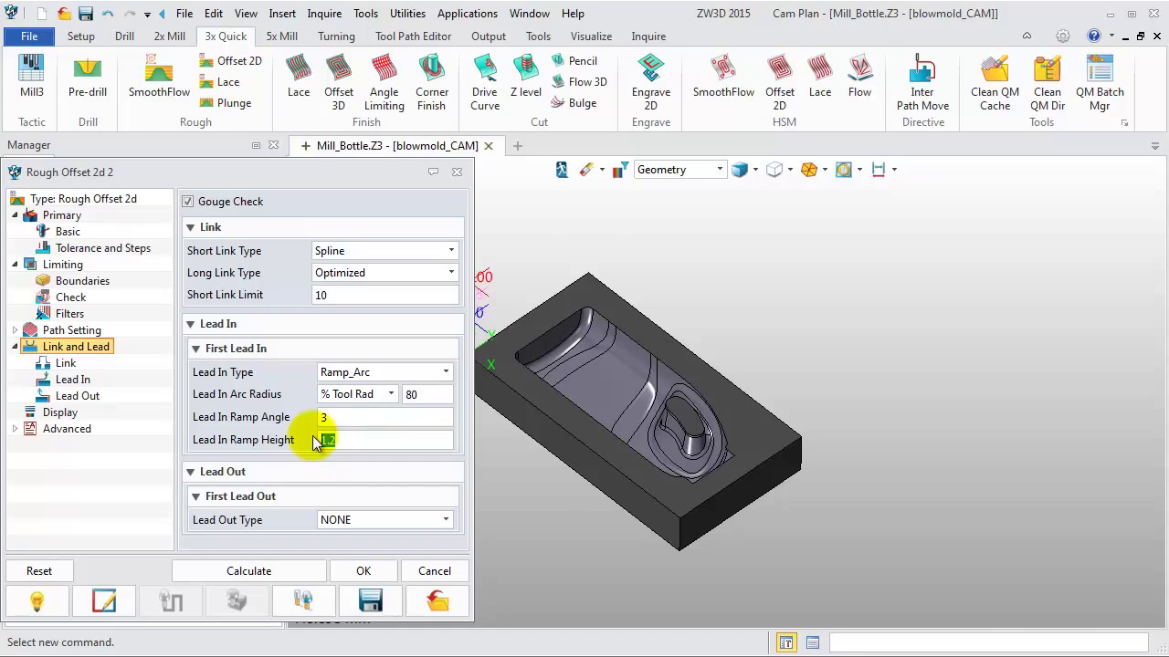
{"action": "type", "text": "0.6"}
{"action": "left_click", "coordinate": [248, 572]}
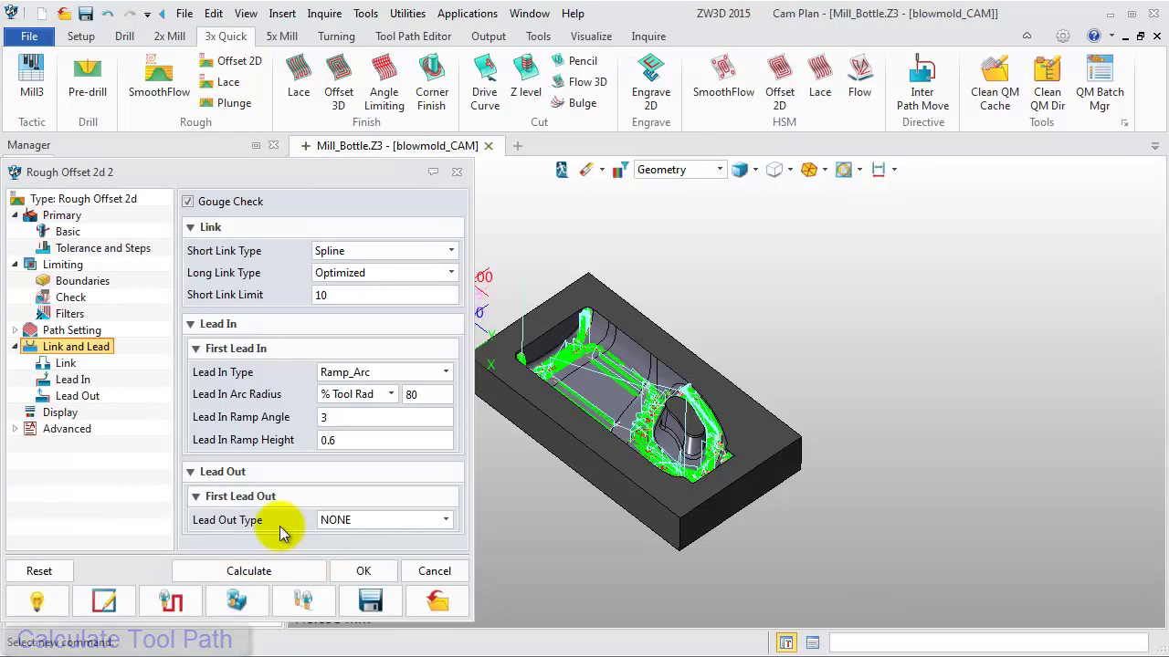
{"action": "left_click", "coordinate": [363, 571]}
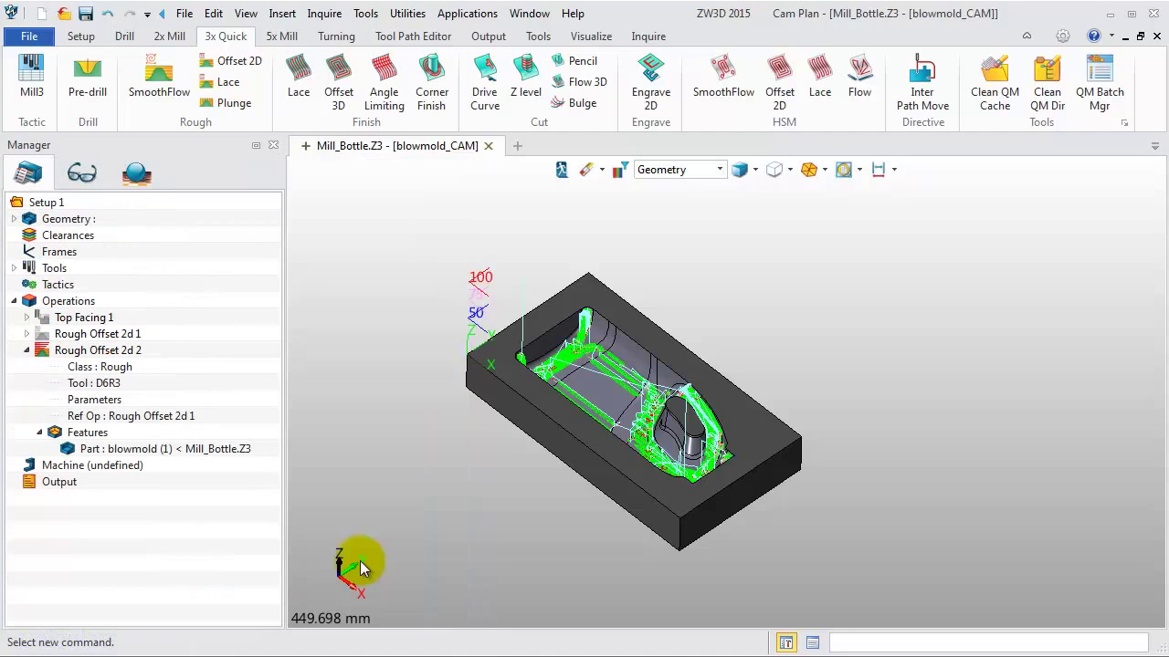
Trim the isolated small path segments beside the cavity's rounded end from Rough Offset 2d 2's tool path, using a polygon boundary.
{"action": "scroll", "coordinate": [721, 484], "scroll_direction": "up", "scroll_amount": 5}
{"action": "scroll", "coordinate": [954, 488], "scroll_direction": "up", "scroll_amount": 4}
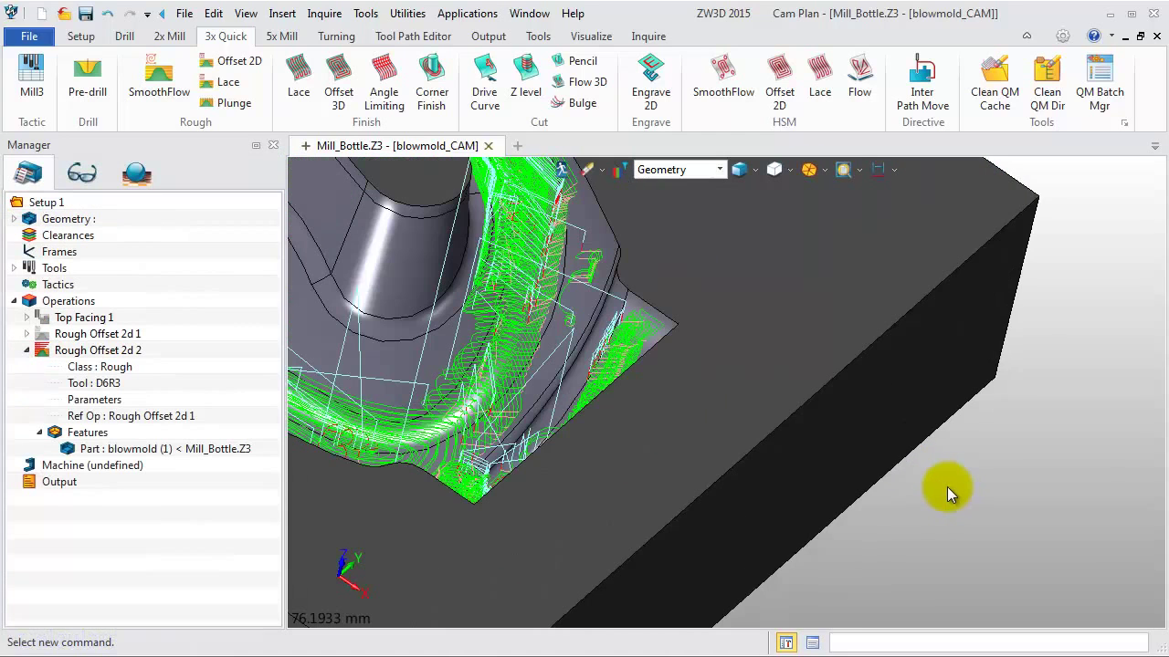
{"action": "scroll", "coordinate": [975, 522], "scroll_direction": "down", "scroll_amount": 2}
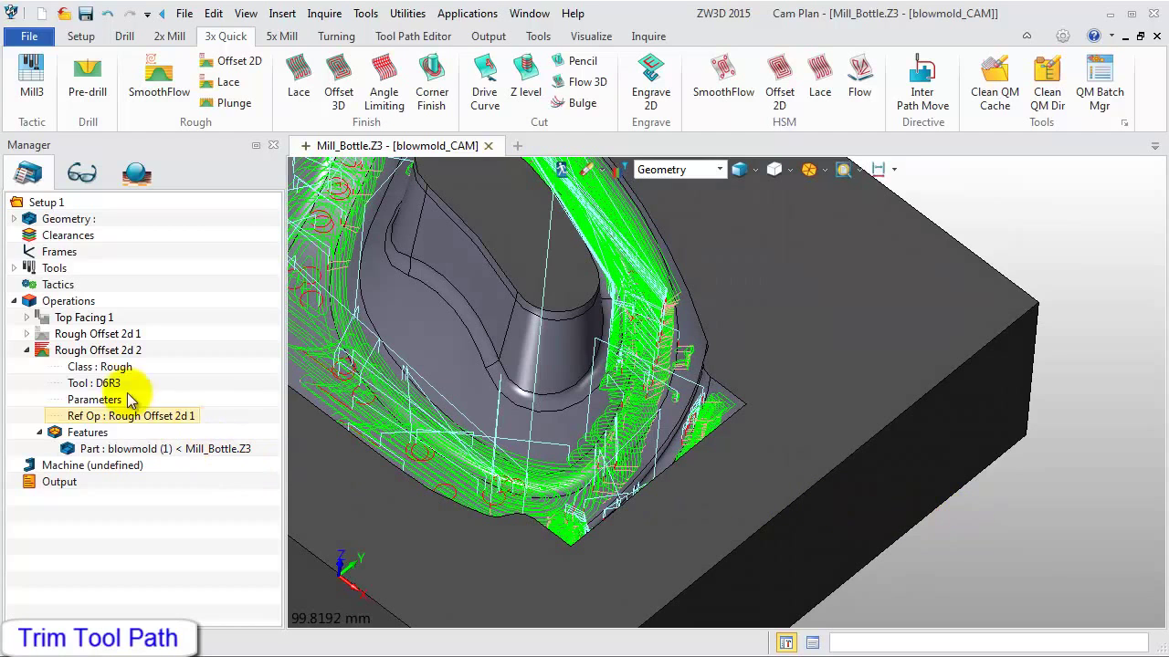
{"action": "left_click", "coordinate": [96, 350]}
{"action": "right_click", "coordinate": [92, 351]}
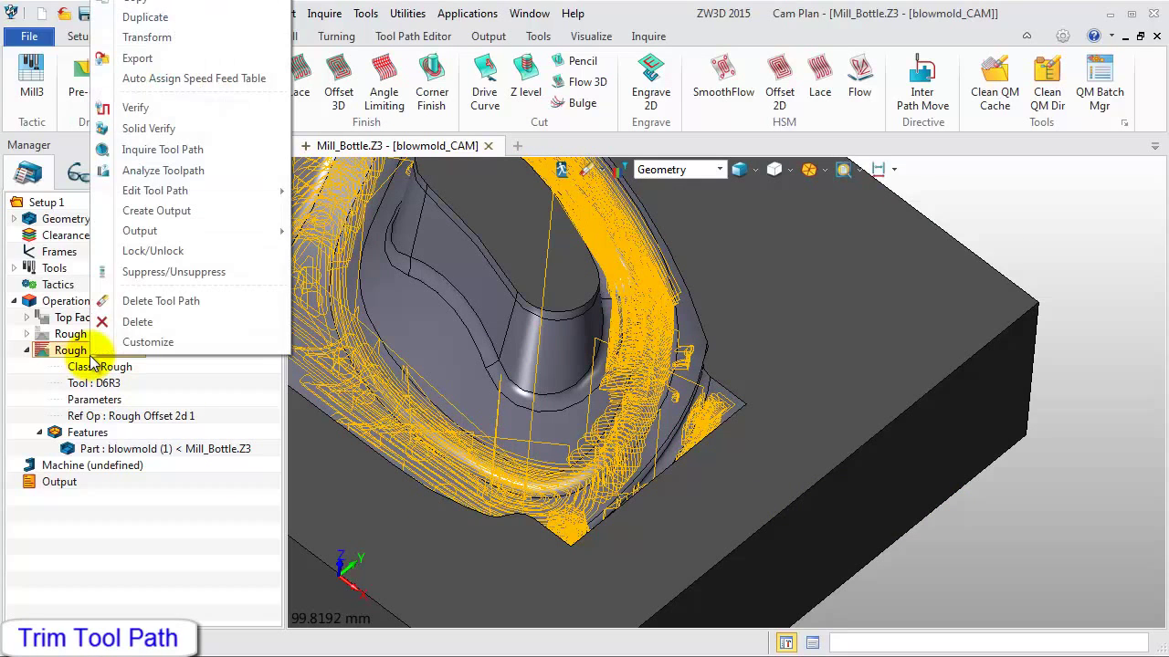
{"action": "mouse_move", "coordinate": [256, 190]}
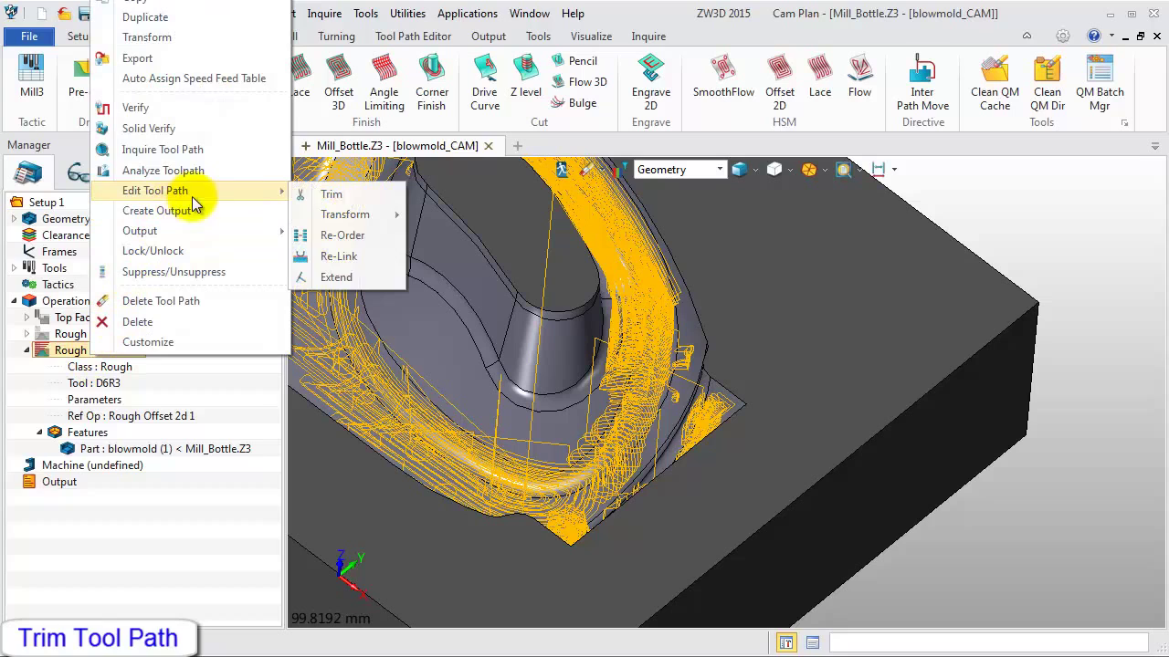
{"action": "left_click", "coordinate": [324, 196]}
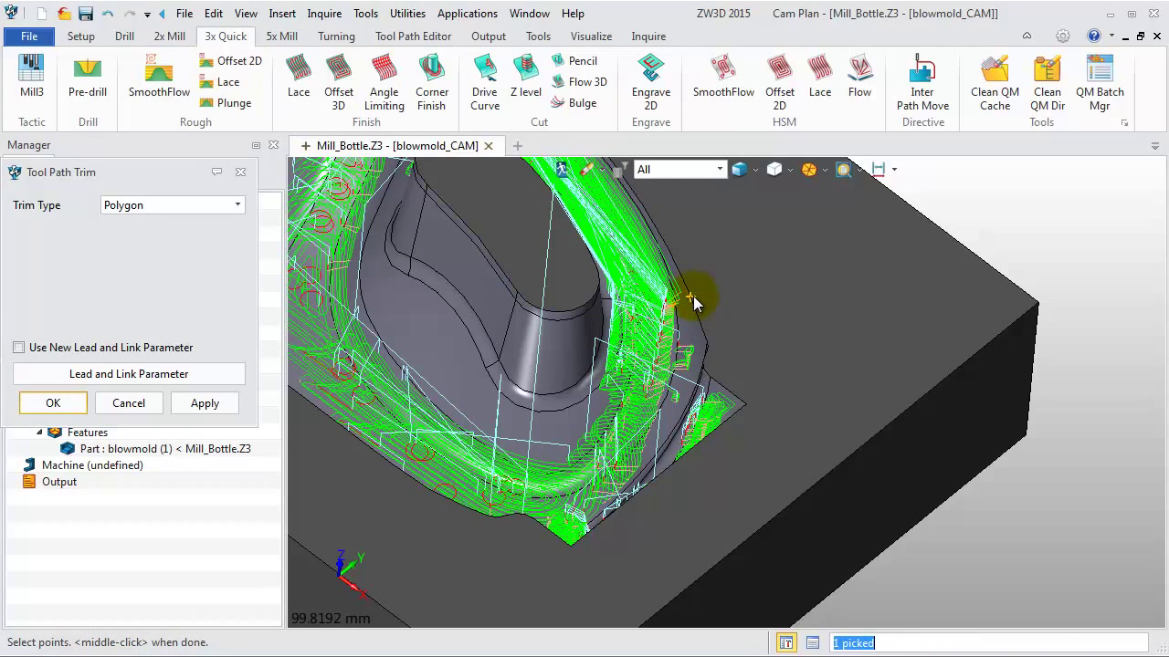
{"action": "scroll", "coordinate": [693, 299], "scroll_direction": "up", "scroll_amount": 3}
{"action": "left_click", "coordinate": [691, 299]}
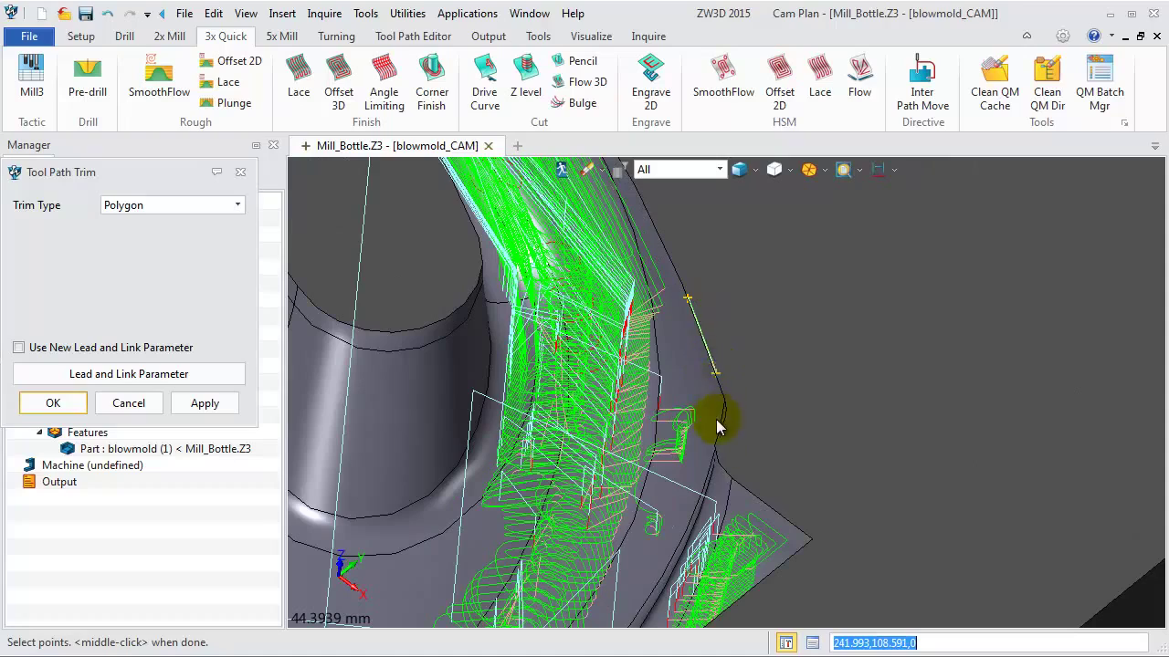
{"action": "left_click", "coordinate": [733, 482]}
{"action": "scroll", "coordinate": [646, 470], "scroll_direction": "up", "scroll_amount": 3}
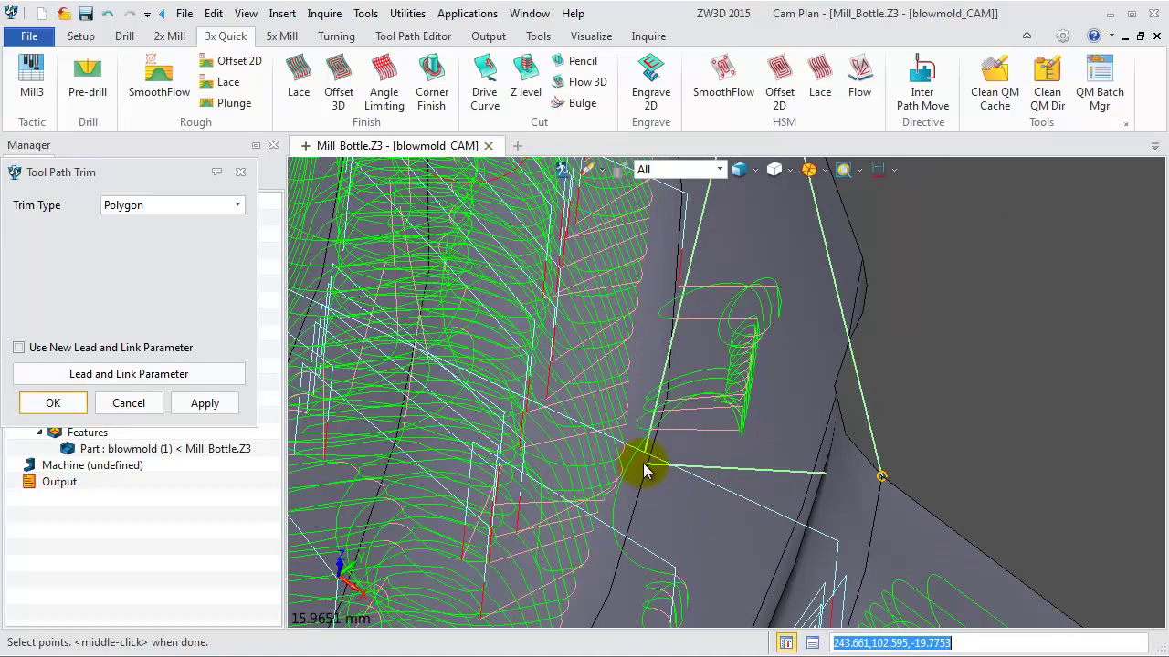
{"action": "left_click", "coordinate": [645, 465]}
{"action": "scroll", "coordinate": [650, 438], "scroll_direction": "down", "scroll_amount": 3}
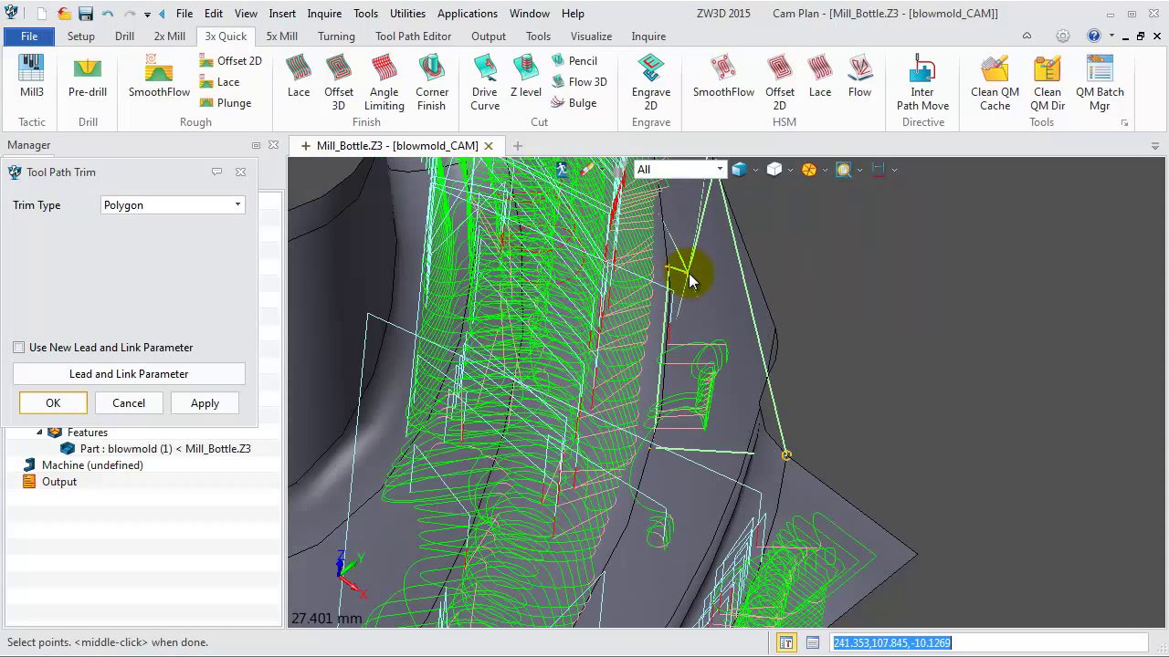
{"action": "middle_click", "coordinate": [690, 274]}
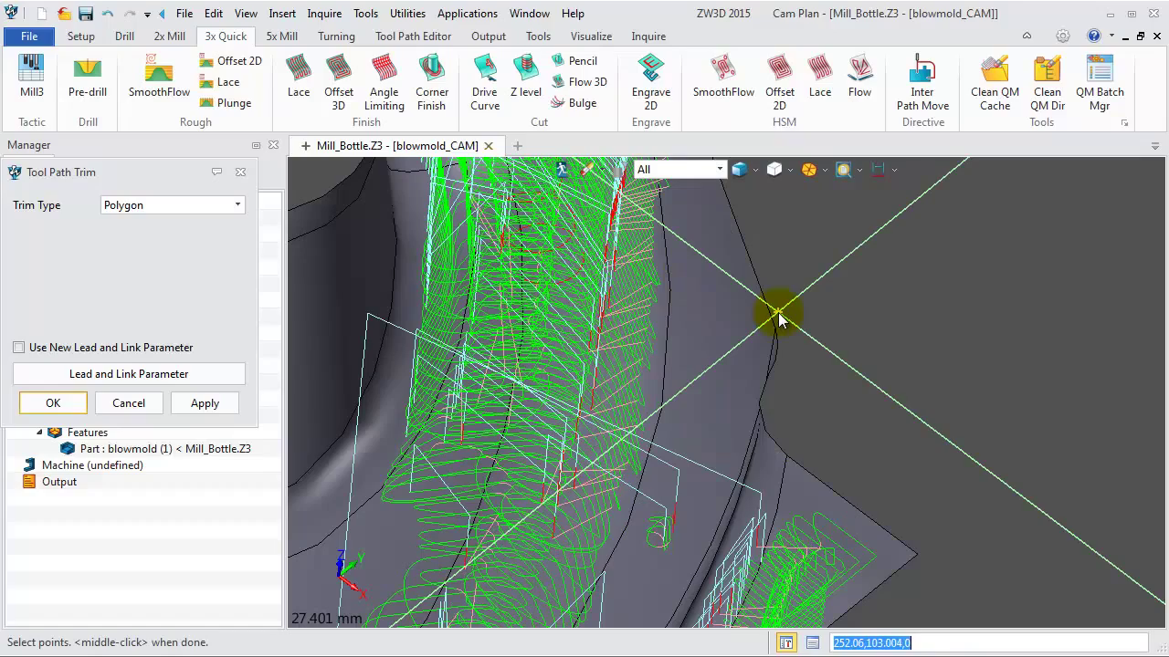
{"action": "left_click", "coordinate": [52, 403]}
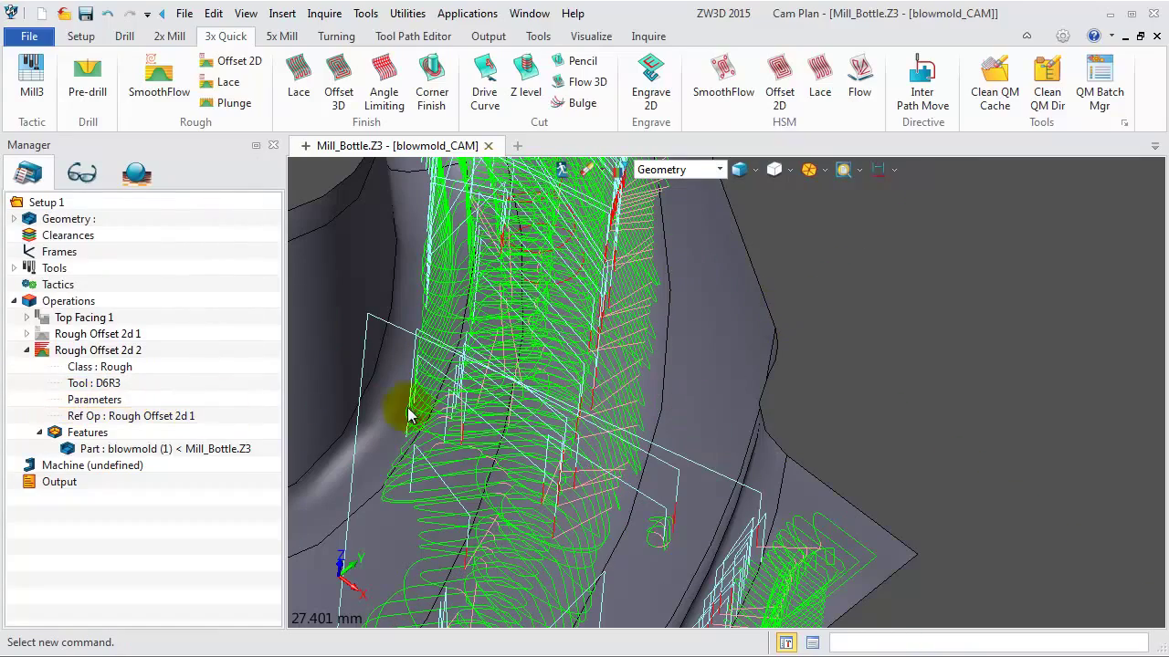
Hide the Rough Offset 2d 2 tool path and collapse the operation's entry in the tree.
{"action": "scroll", "coordinate": [742, 370], "scroll_direction": "down", "scroll_amount": 8}
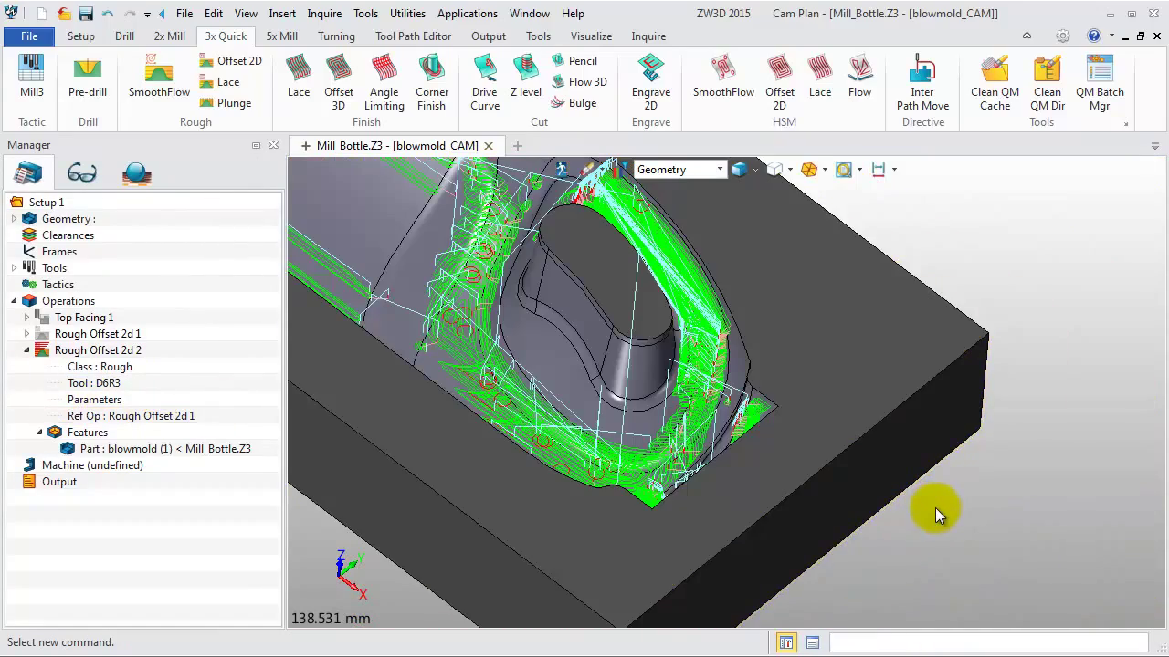
{"action": "key", "text": "ctrl+f"}
{"action": "left_click", "coordinate": [26, 350]}
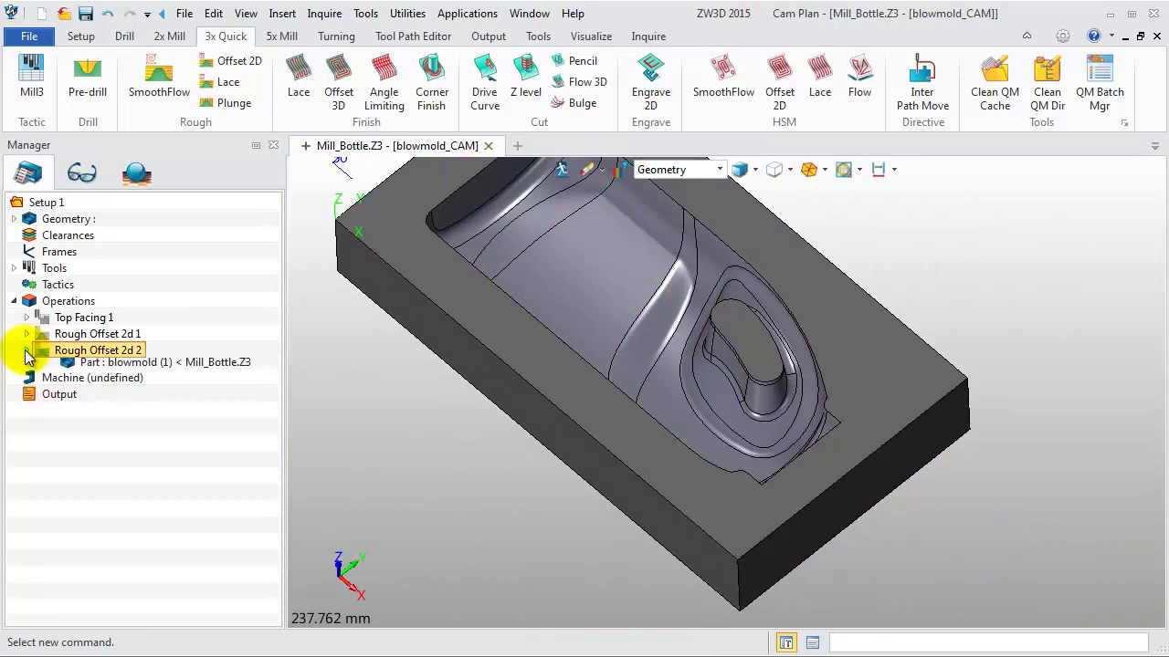
{"action": "left_click", "coordinate": [26, 350]}
{"action": "scroll", "coordinate": [552, 456], "scroll_direction": "down", "scroll_amount": 3}
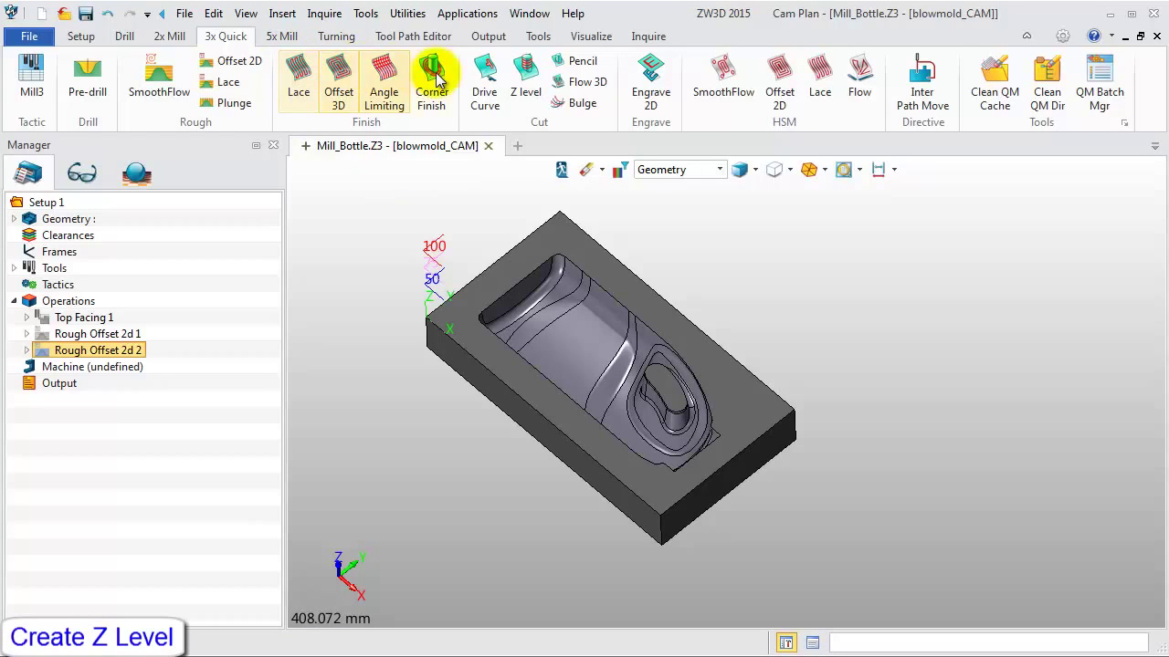
Create a Z level operation on the blowmold part, contained by a new Contain-type profile from the cavity's upper edge curves.
{"action": "left_click", "coordinate": [514, 82]}
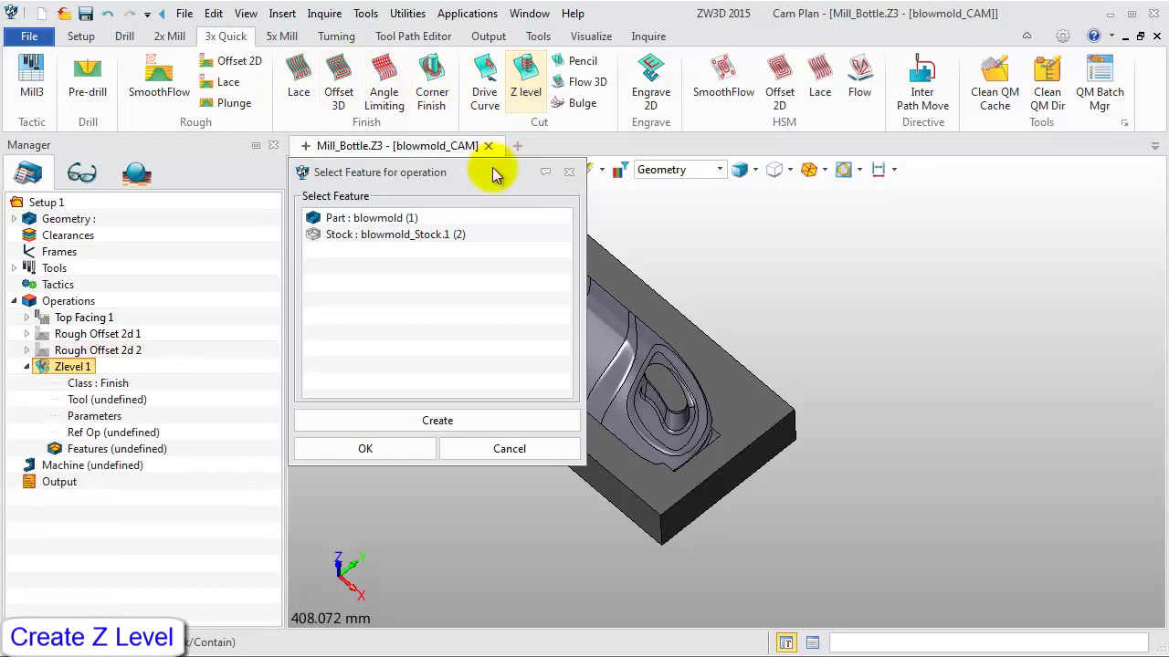
{"action": "left_click", "coordinate": [399, 221]}
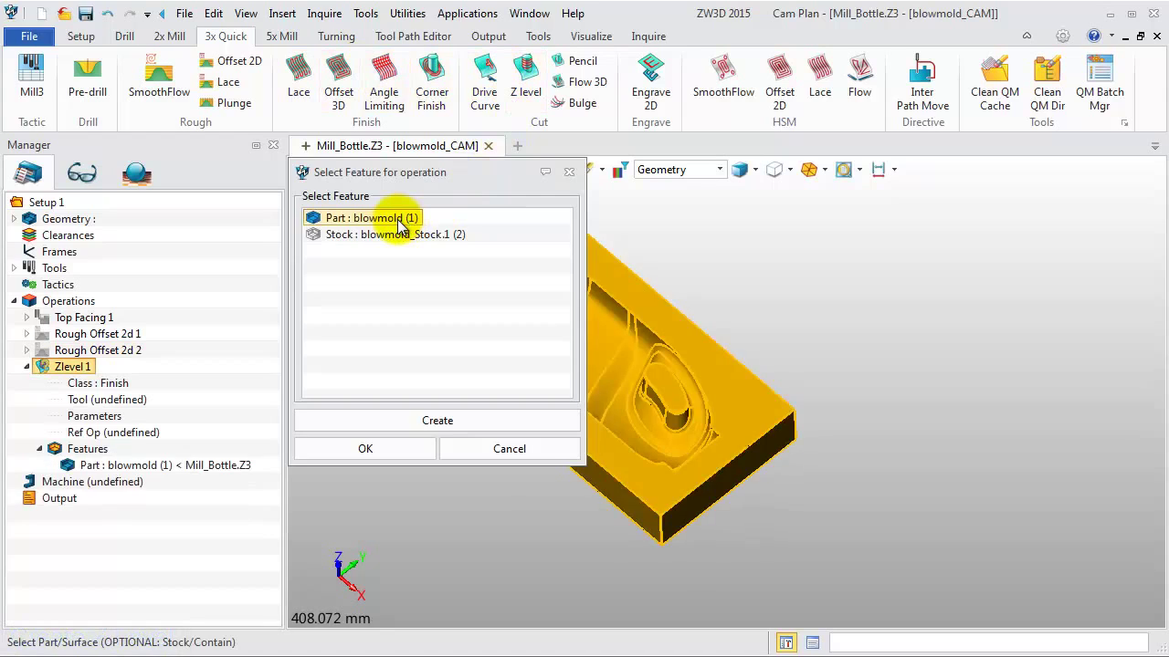
{"action": "left_click", "coordinate": [389, 418]}
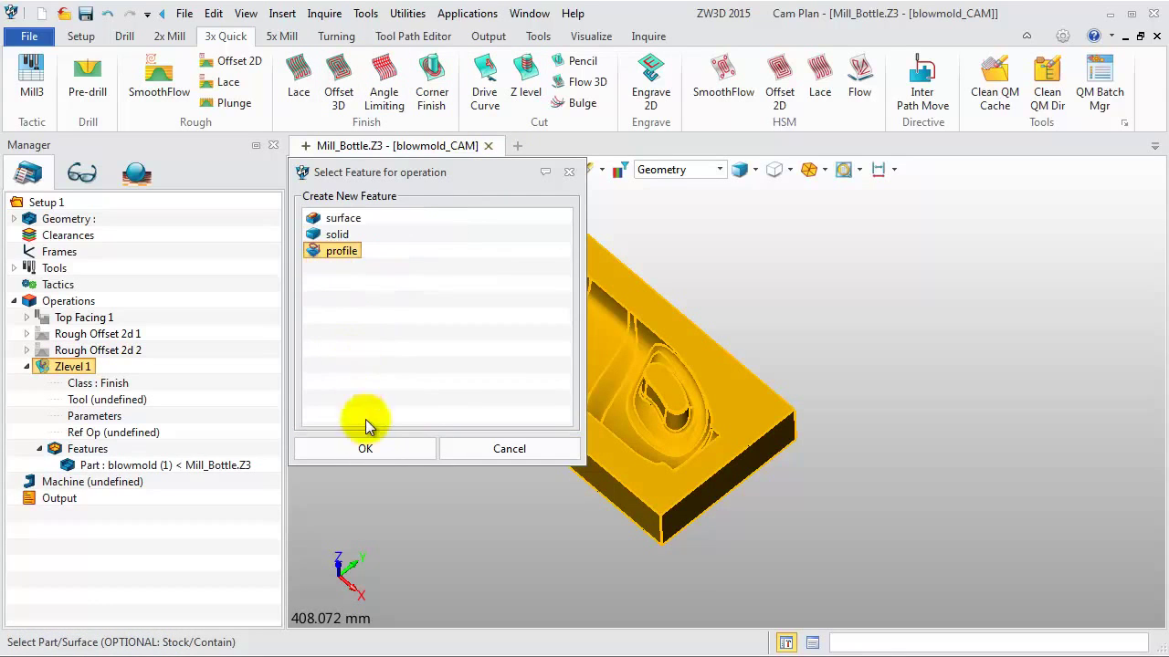
{"action": "left_click", "coordinate": [366, 449]}
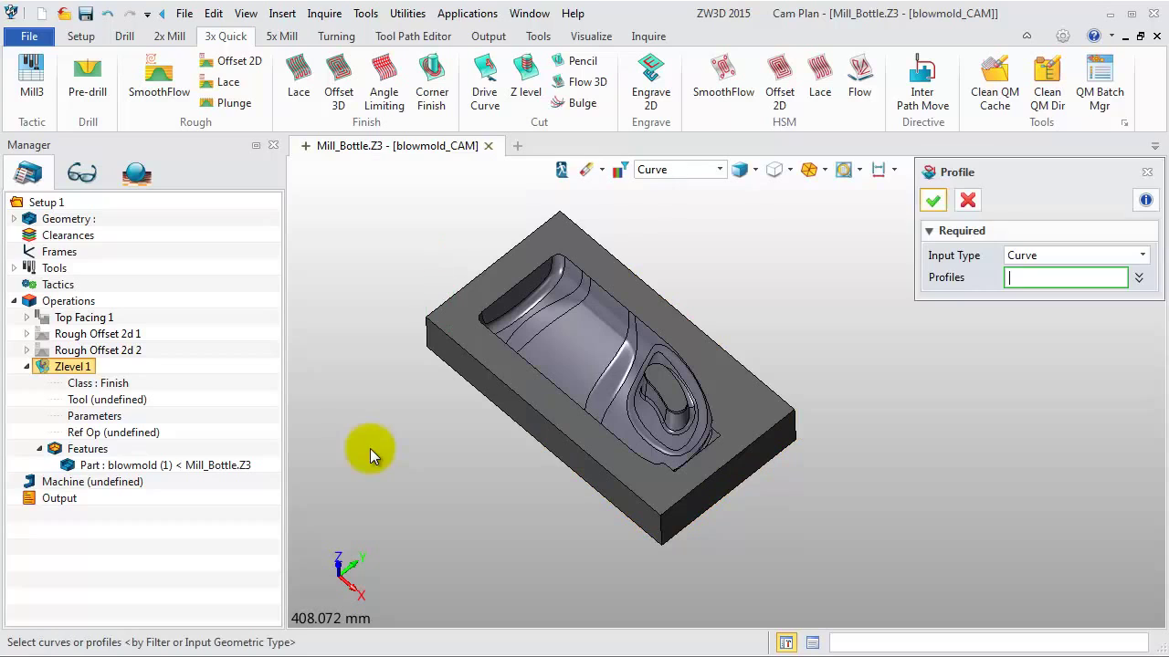
{"action": "left_click", "coordinate": [498, 303]}
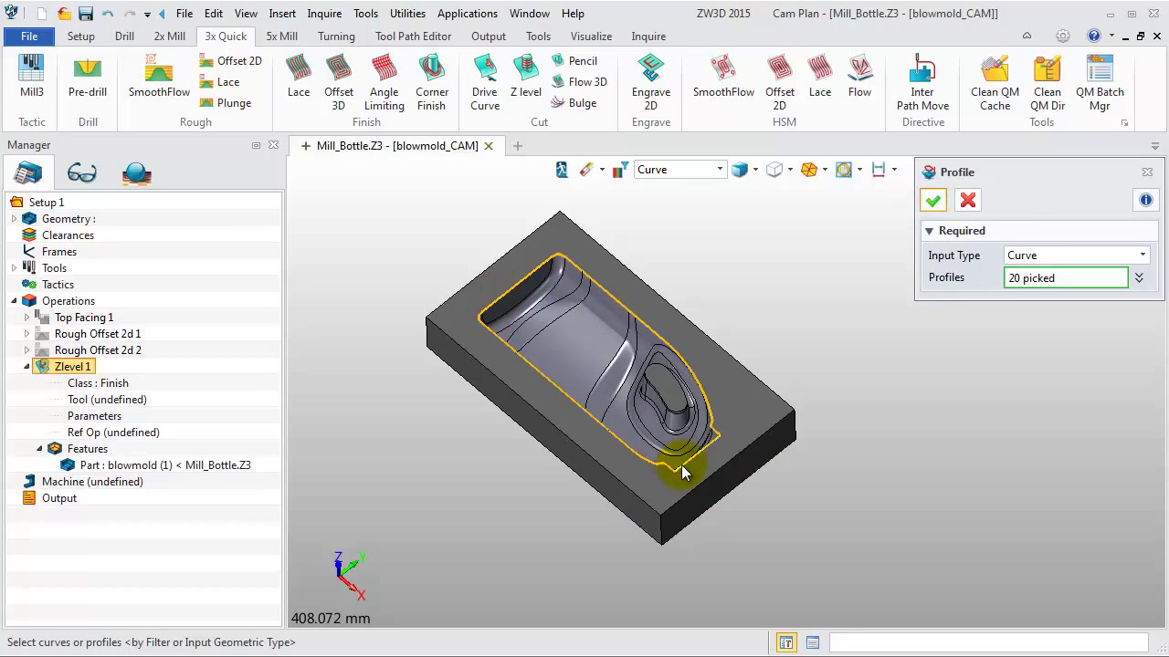
{"action": "left_click", "coordinate": [942, 205]}
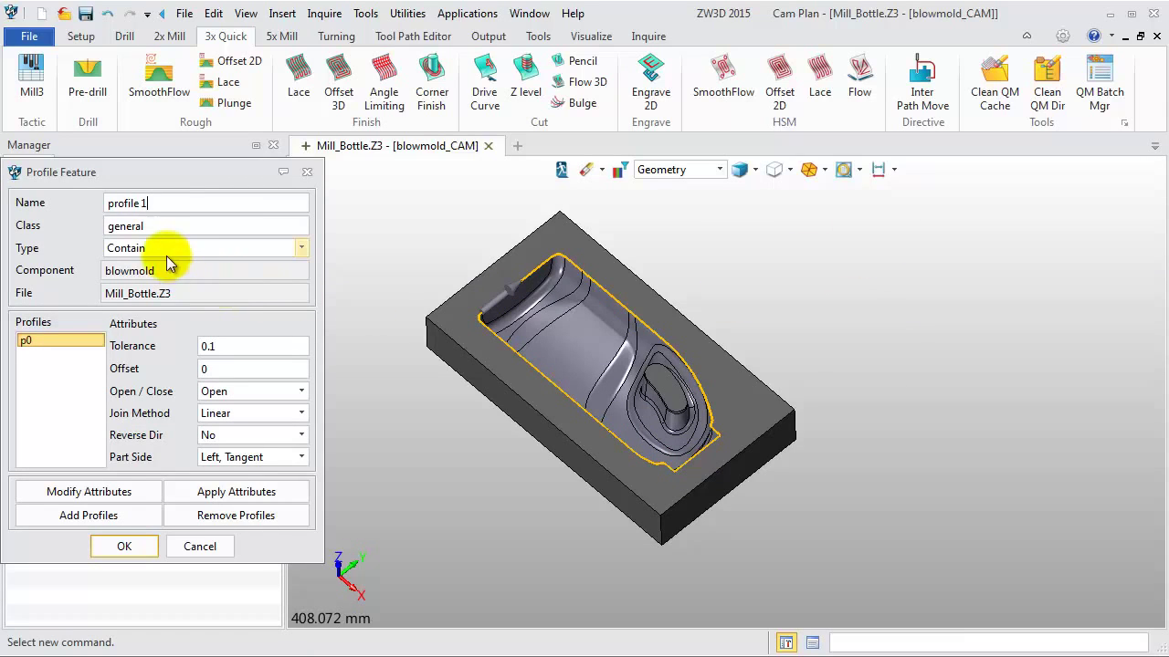
{"action": "left_click", "coordinate": [135, 546]}
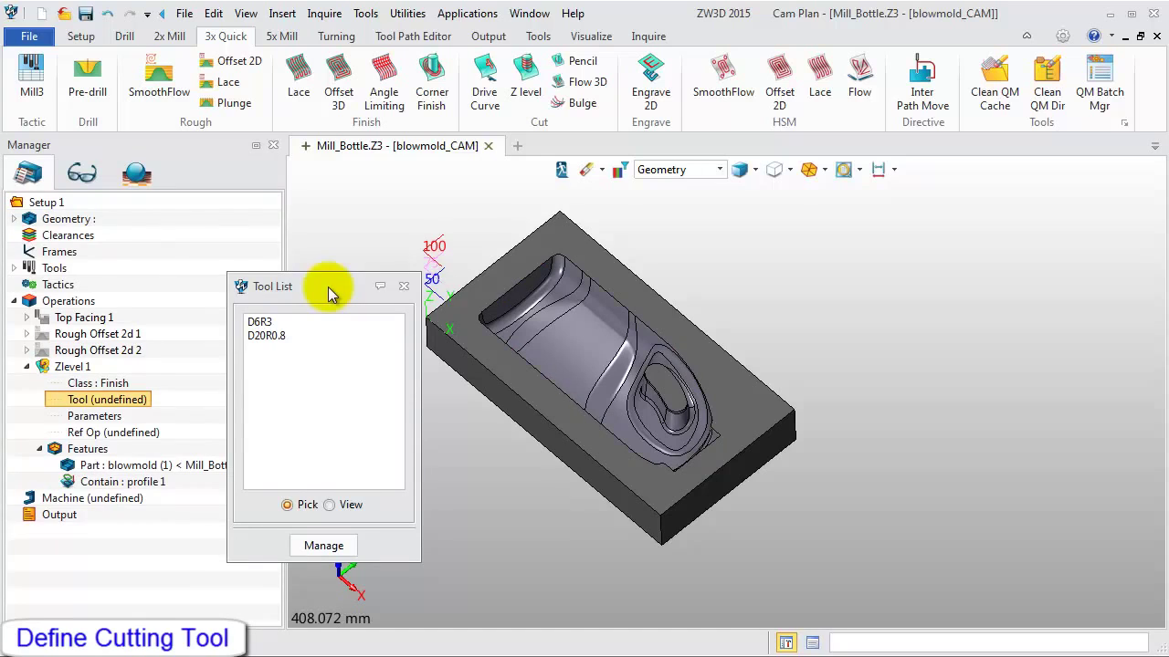
Load the D8R4 tool from the Tool Library and assign it to Zlevel 1 without calculating the operation.
{"action": "left_click", "coordinate": [318, 544]}
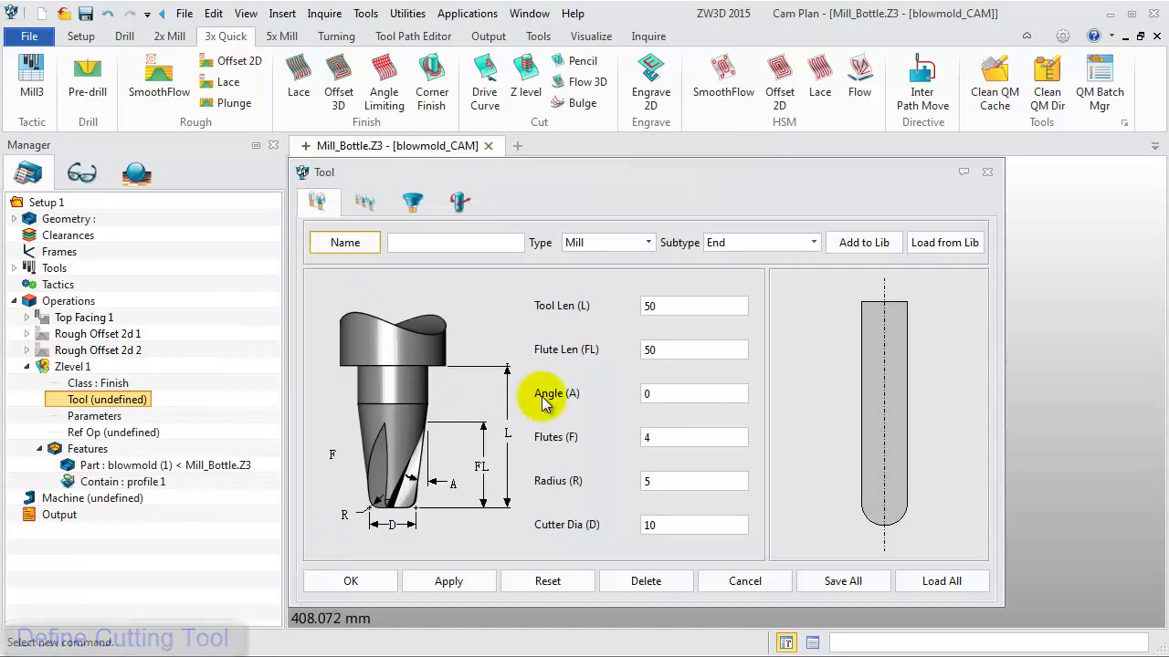
{"action": "left_click", "coordinate": [940, 580]}
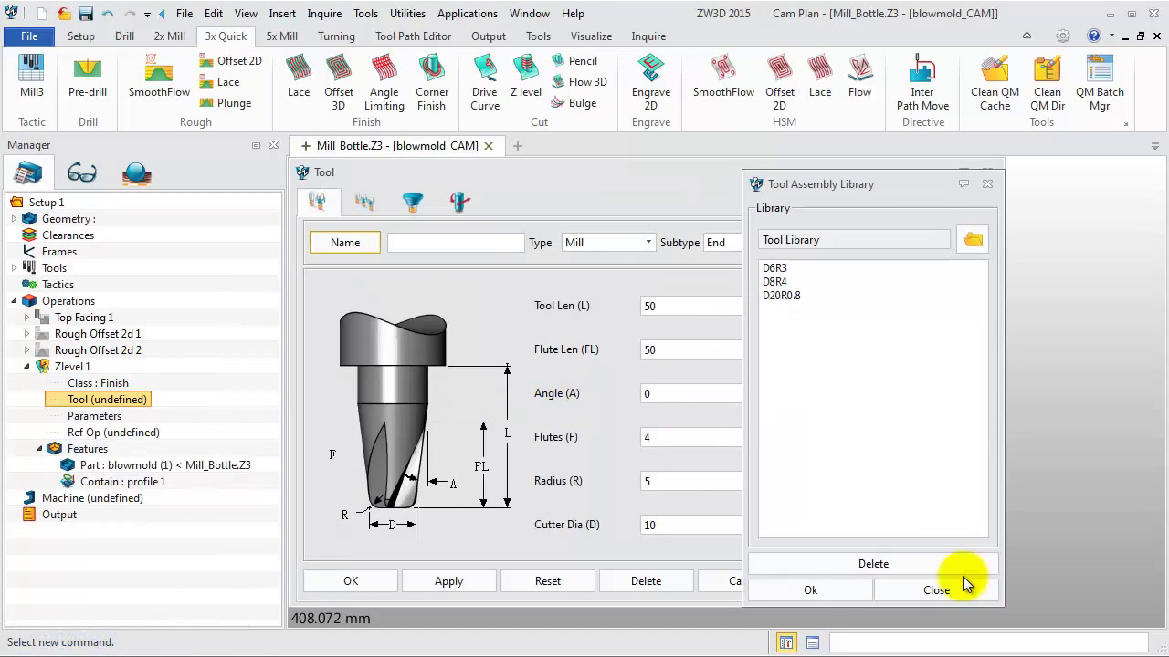
{"action": "left_click", "coordinate": [797, 287]}
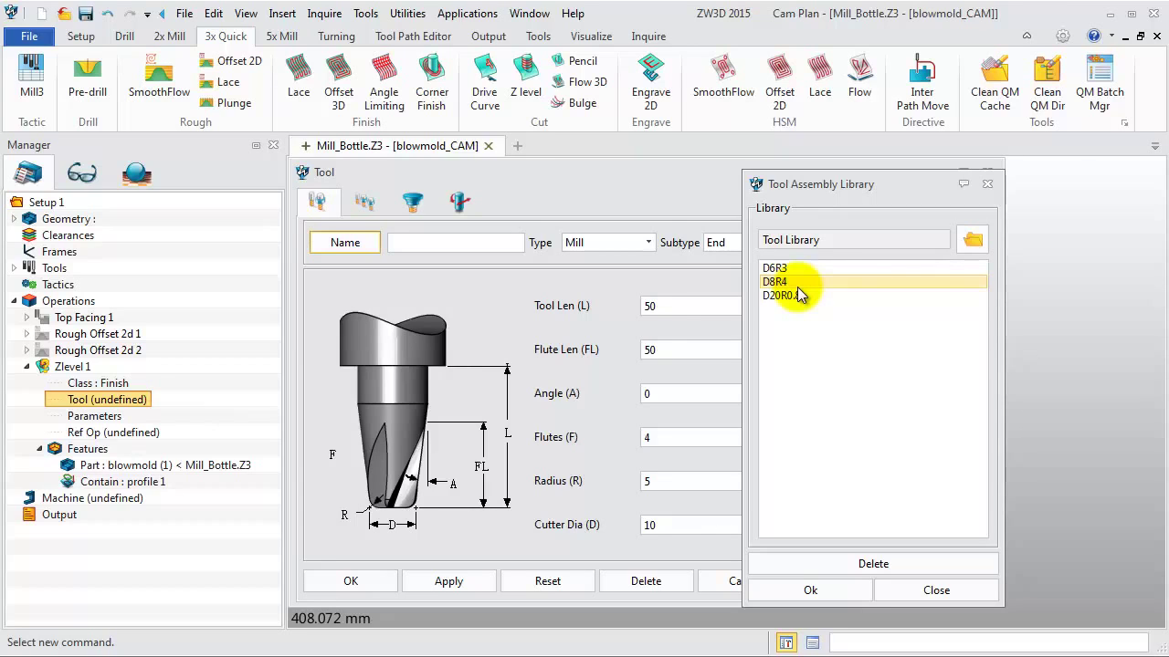
{"action": "double_click", "coordinate": [797, 286]}
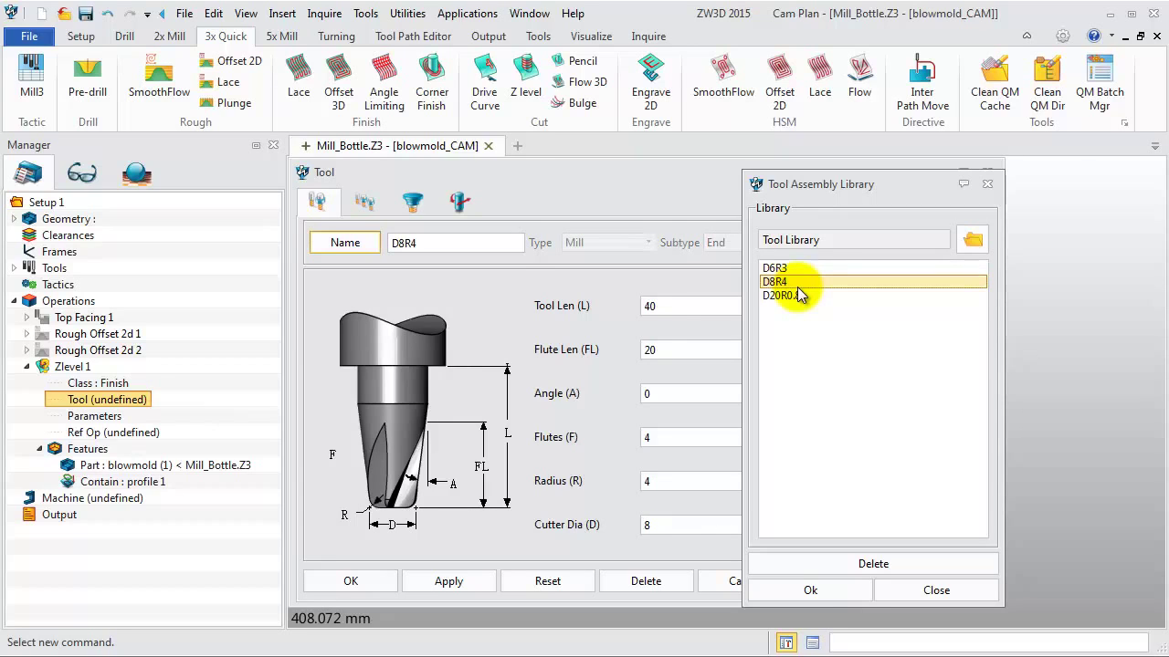
{"action": "left_click", "coordinate": [811, 590]}
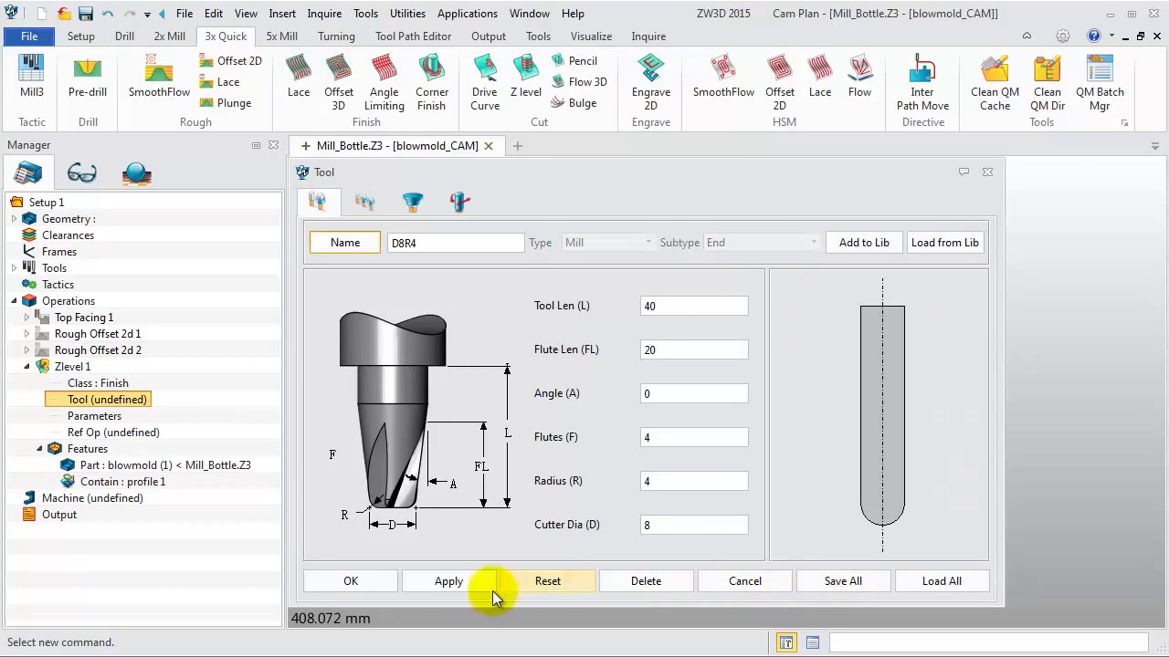
{"action": "left_click", "coordinate": [440, 591]}
{"action": "left_click", "coordinate": [356, 584]}
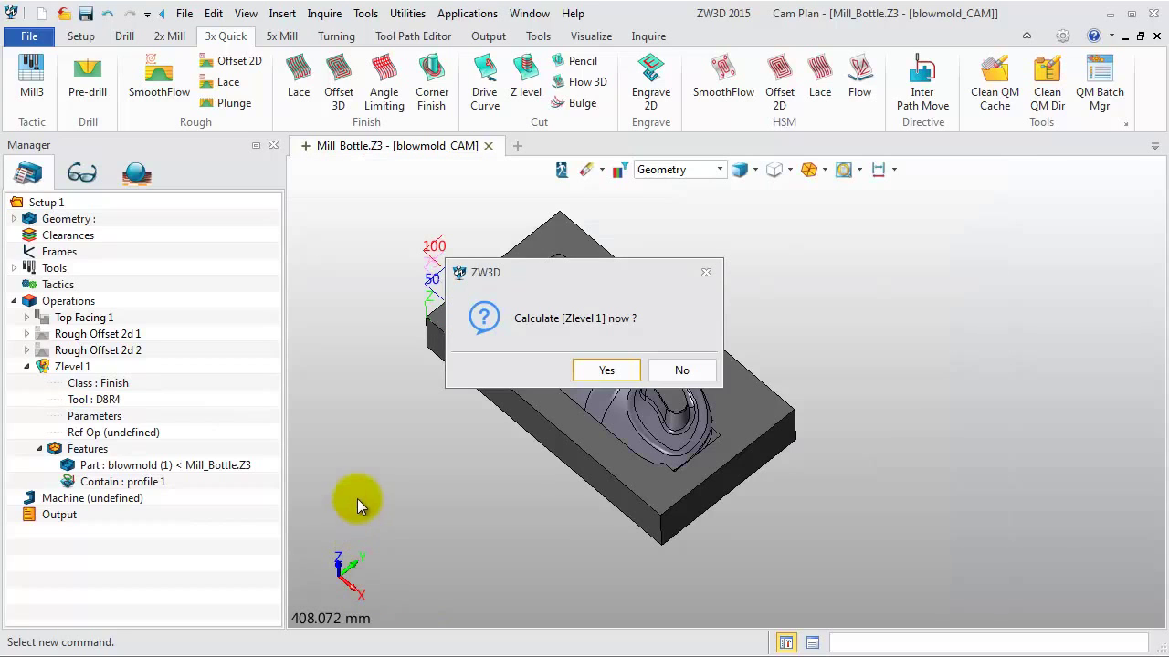
{"action": "left_click", "coordinate": [680, 370]}
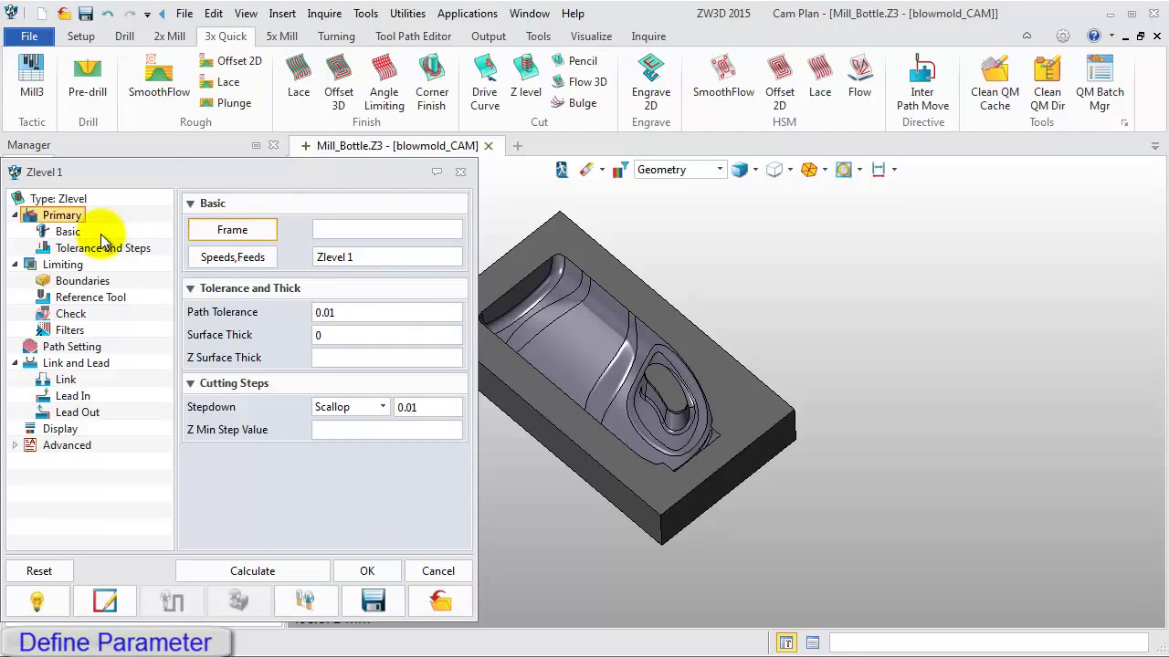
Set Zlevel 1's top Z limit to -3 and its minimum filter angle to 30, and calculate the tool path.
{"action": "left_click", "coordinate": [69, 264]}
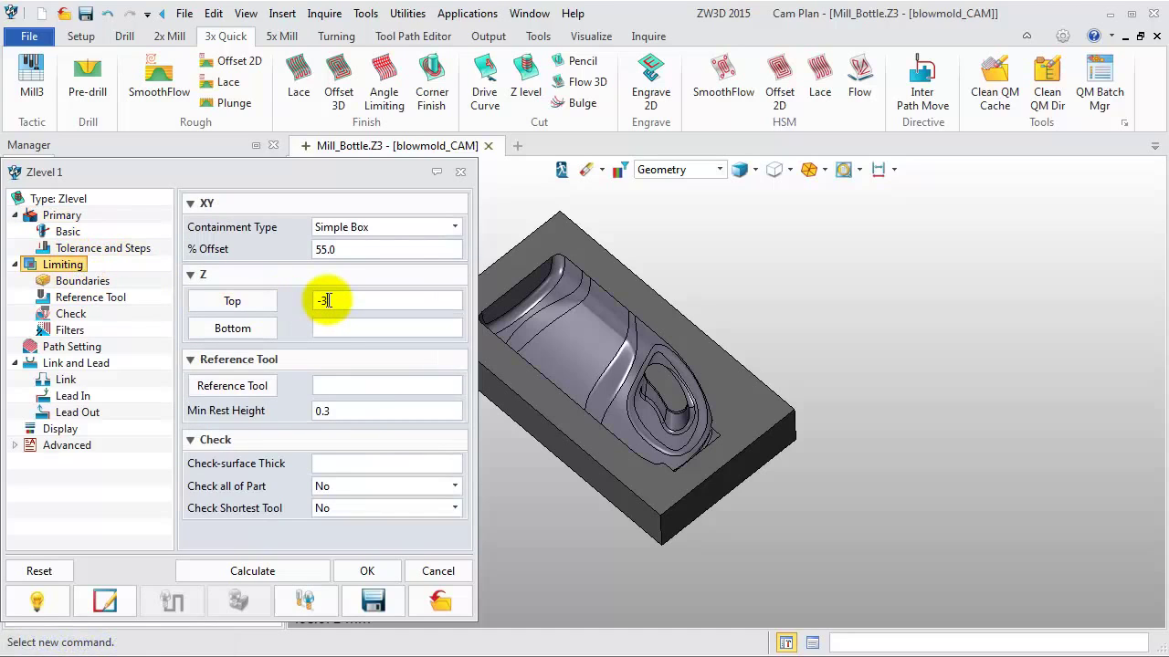
{"action": "left_click", "coordinate": [70, 330]}
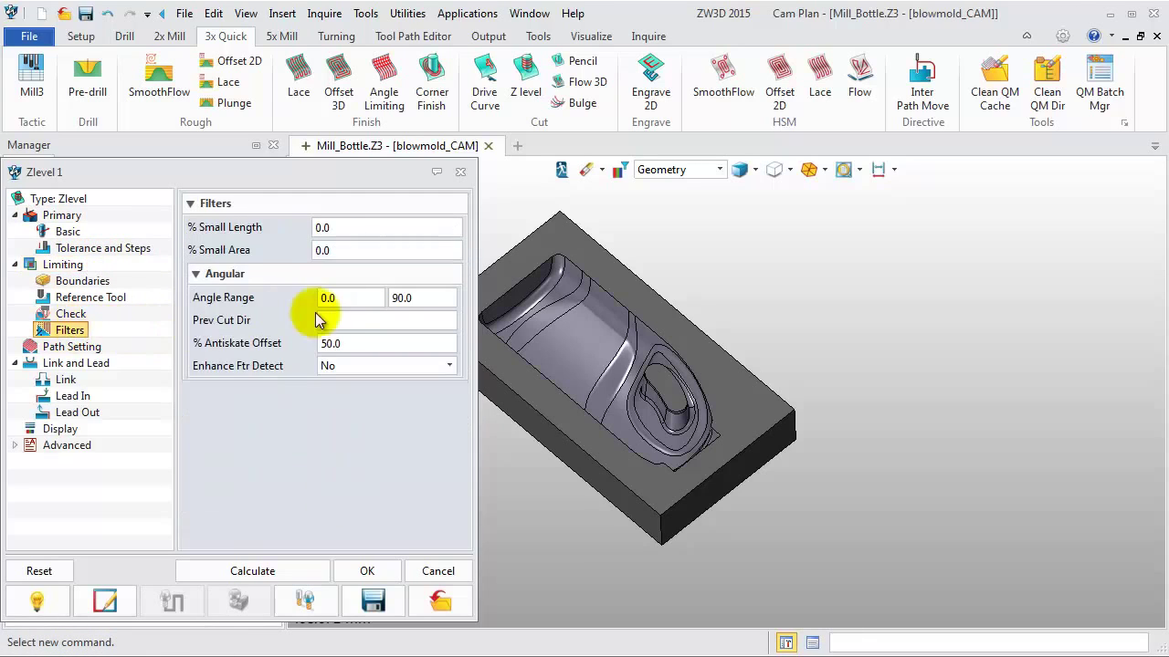
{"action": "left_click_drag", "start_coordinate": [347, 307], "coordinate": [307, 298]}
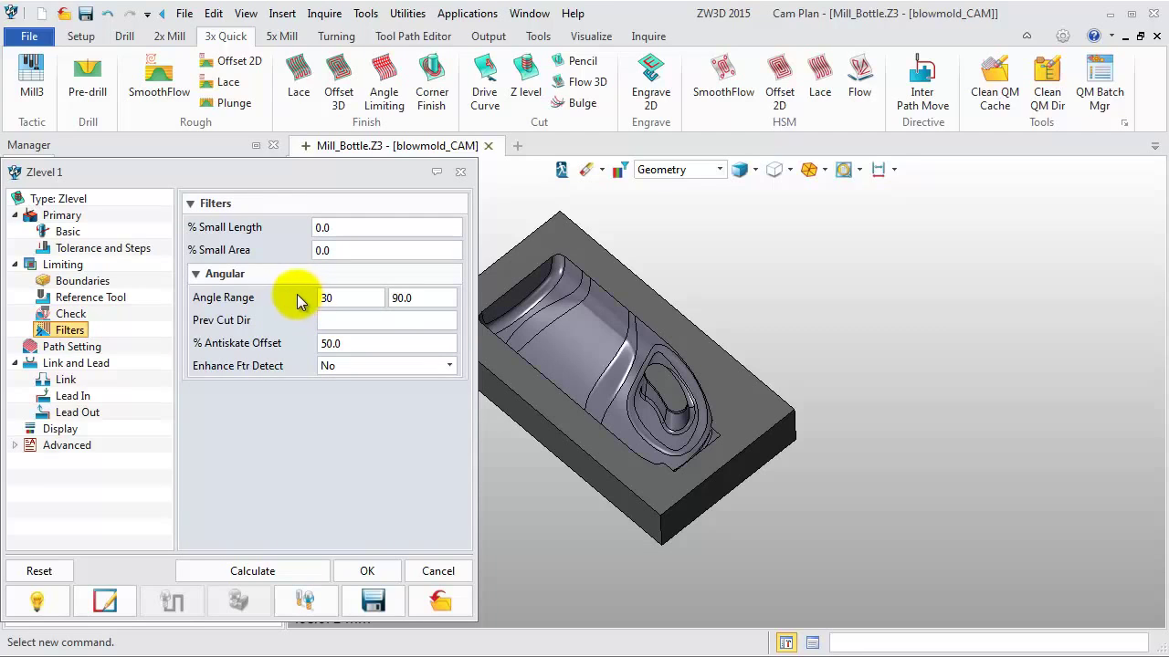
{"action": "left_click", "coordinate": [275, 566]}
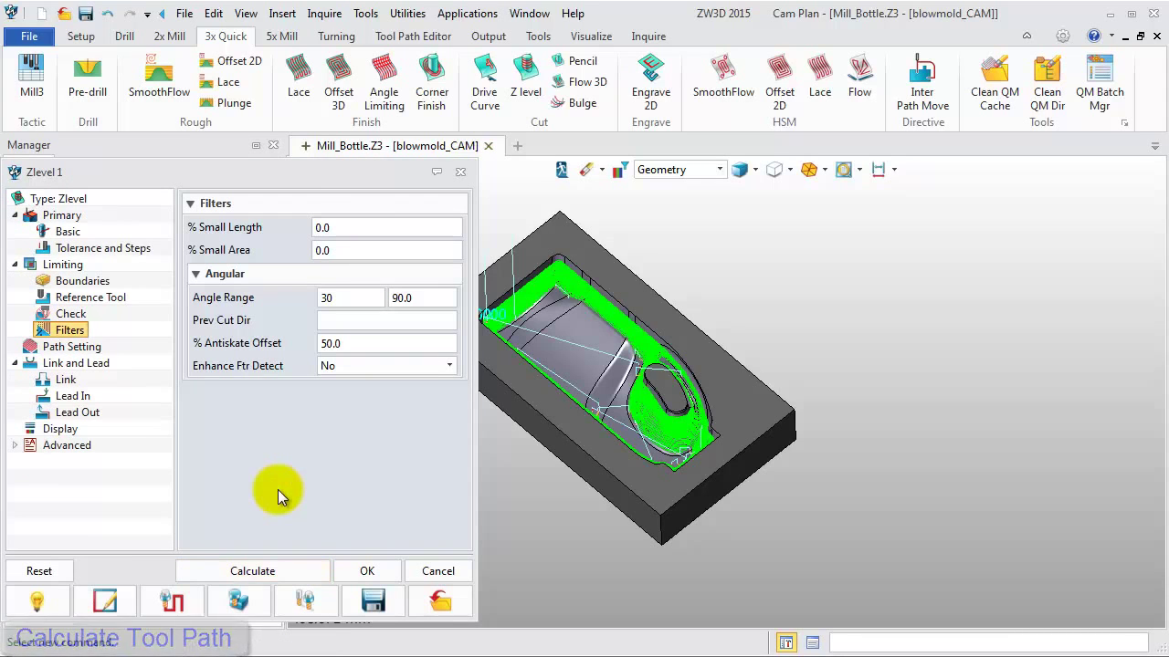
{"action": "left_click", "coordinate": [366, 571]}
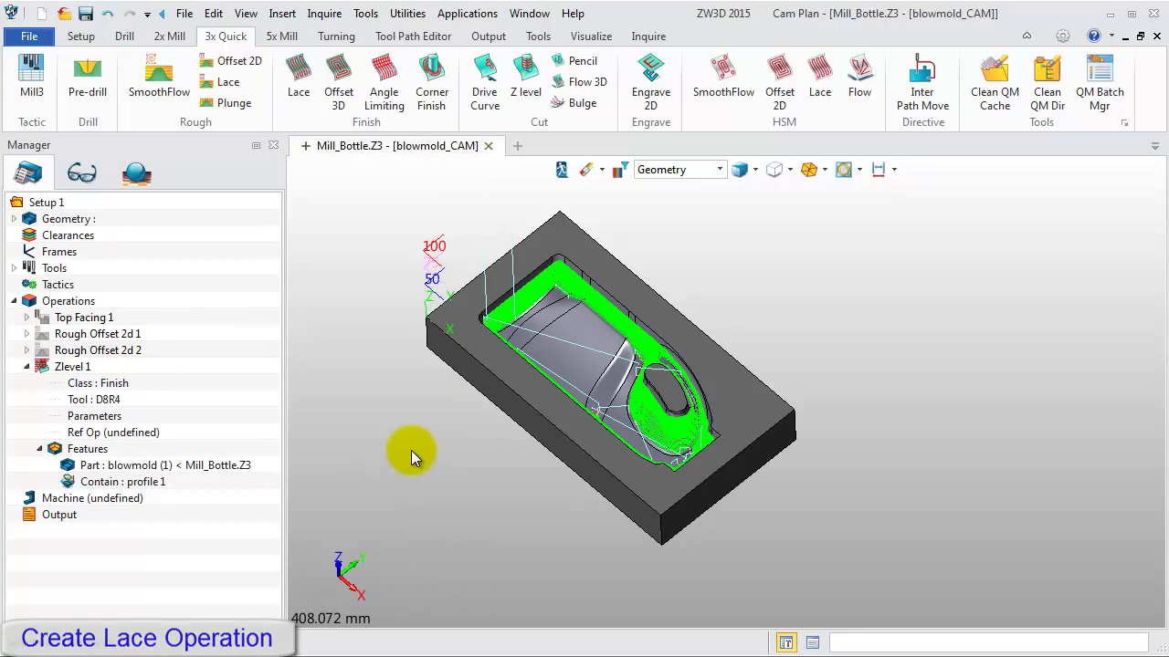
Create a Lace finishing operation using the blowmold part and the profile 1 containment as its features.
{"action": "left_click", "coordinate": [308, 87]}
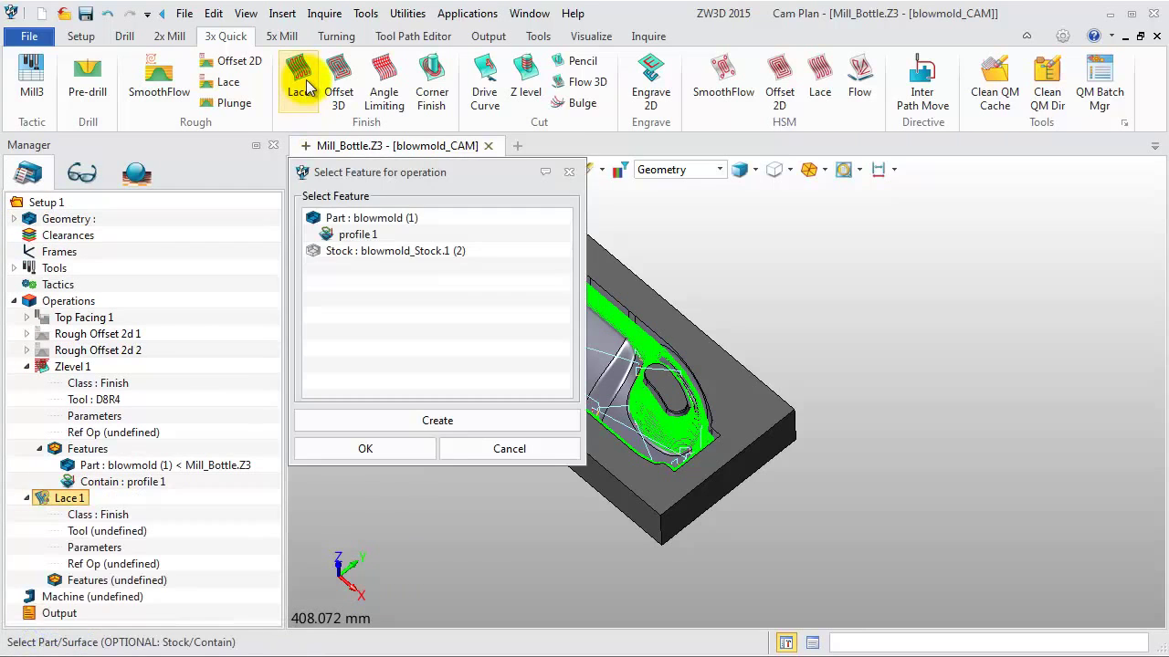
{"action": "left_click", "coordinate": [334, 220]}
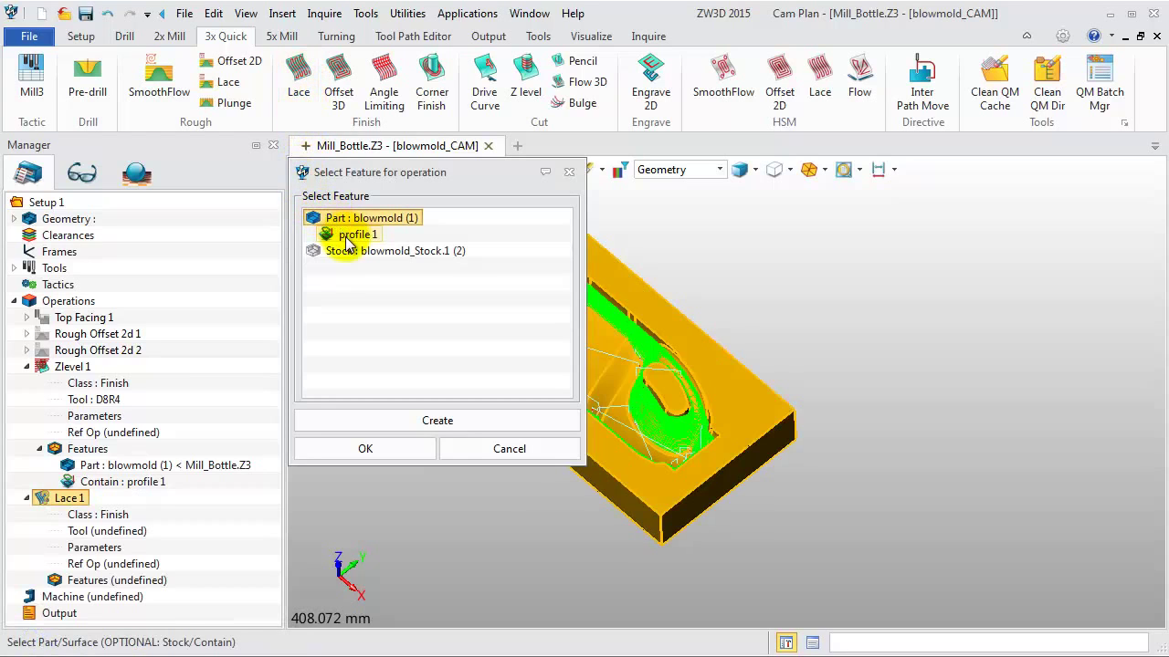
{"action": "left_click", "coordinate": [365, 447]}
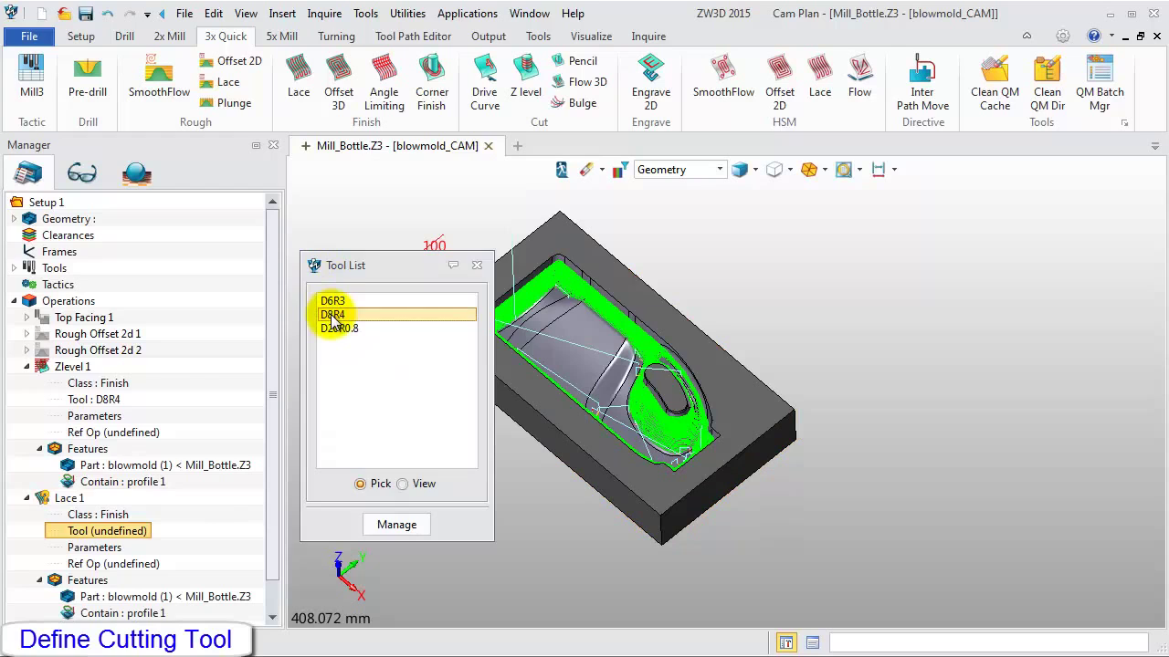
Assign the D8R4 tool to Lace 1 without calculating the operation.
{"action": "left_click", "coordinate": [330, 314]}
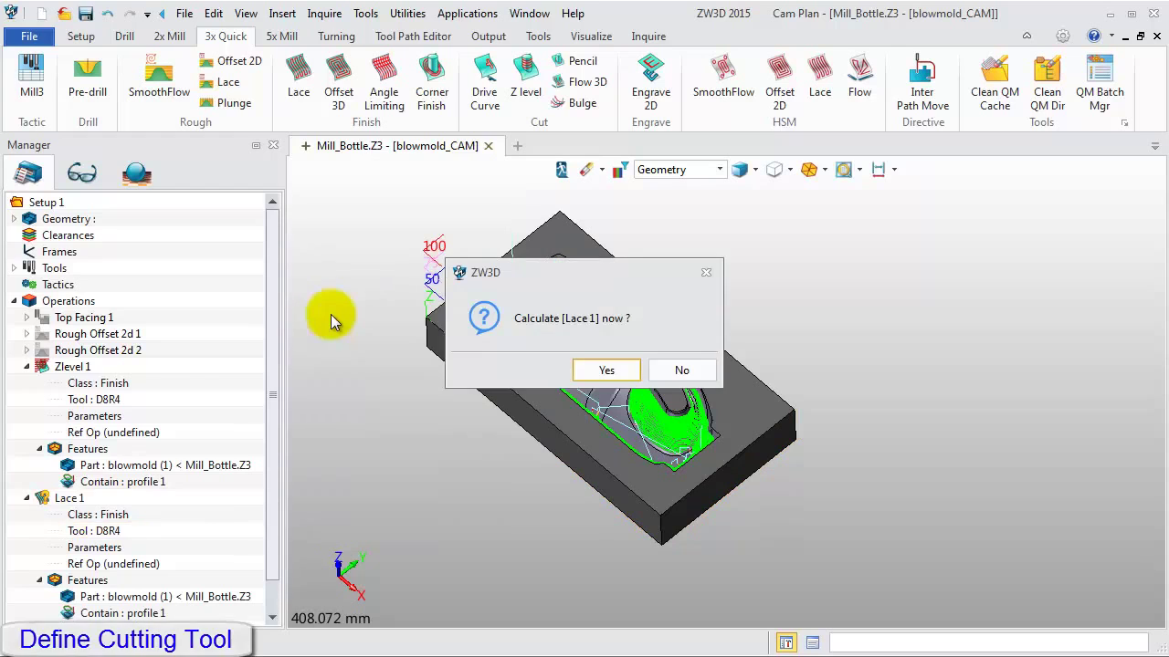
{"action": "left_click", "coordinate": [681, 370]}
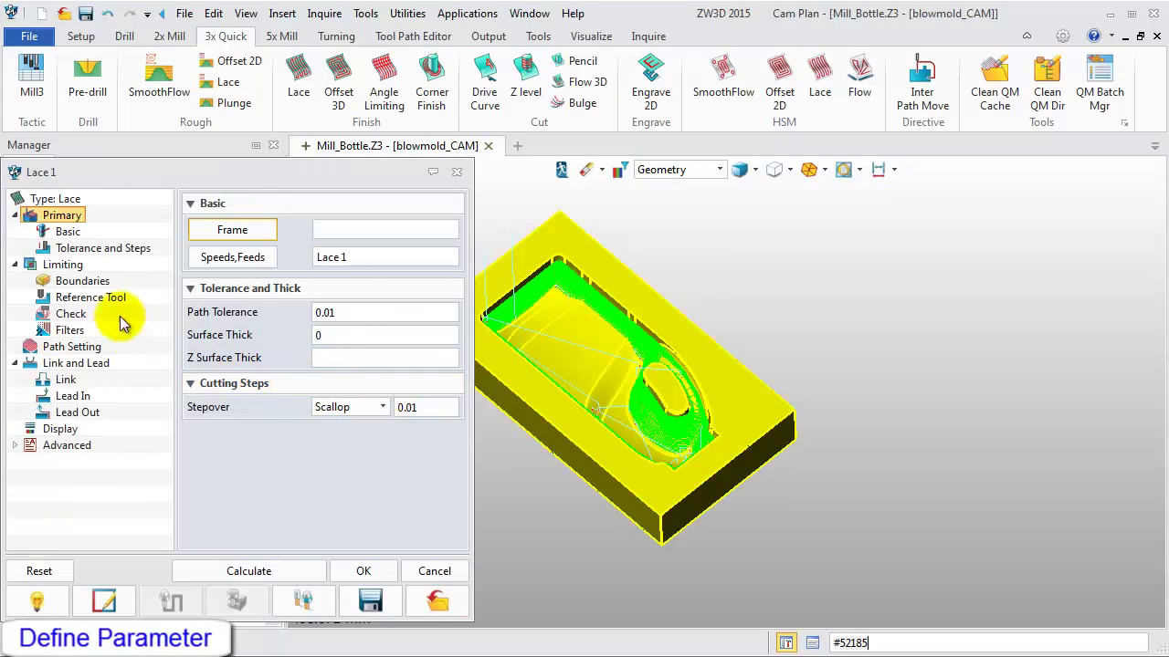
Set Lace 1's top Z limit to -3 and its maximum filter angle to 36, and calculate the tool path.
{"action": "left_click", "coordinate": [62, 264]}
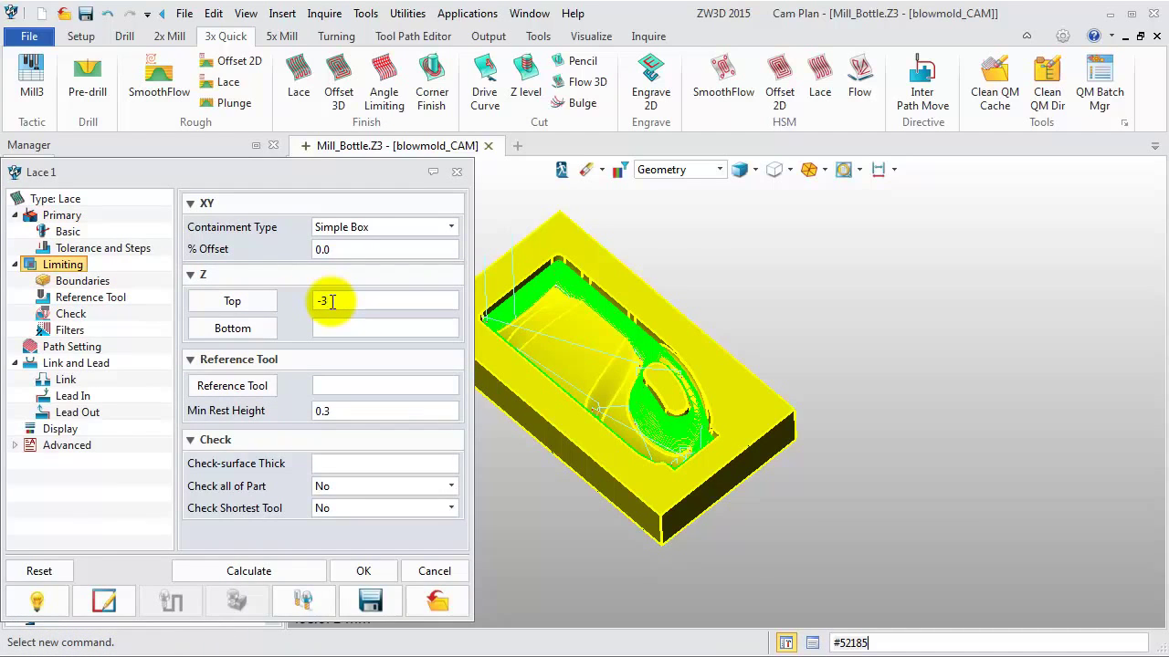
{"action": "left_click", "coordinate": [68, 329]}
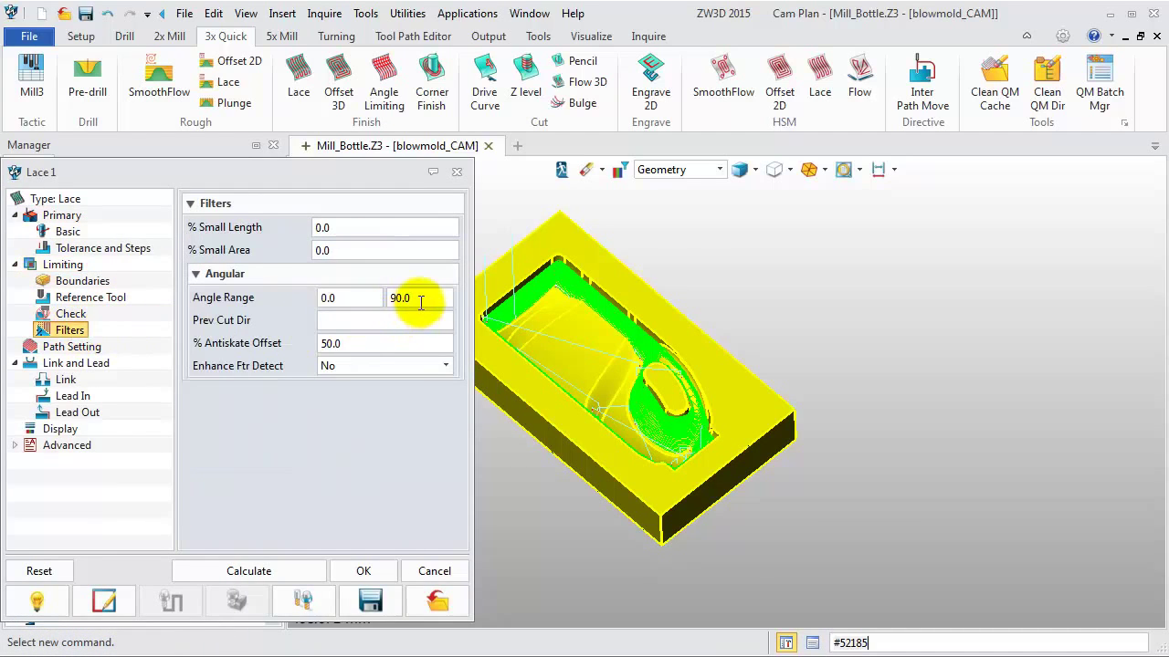
{"action": "left_click_drag", "start_coordinate": [420, 302], "coordinate": [388, 303]}
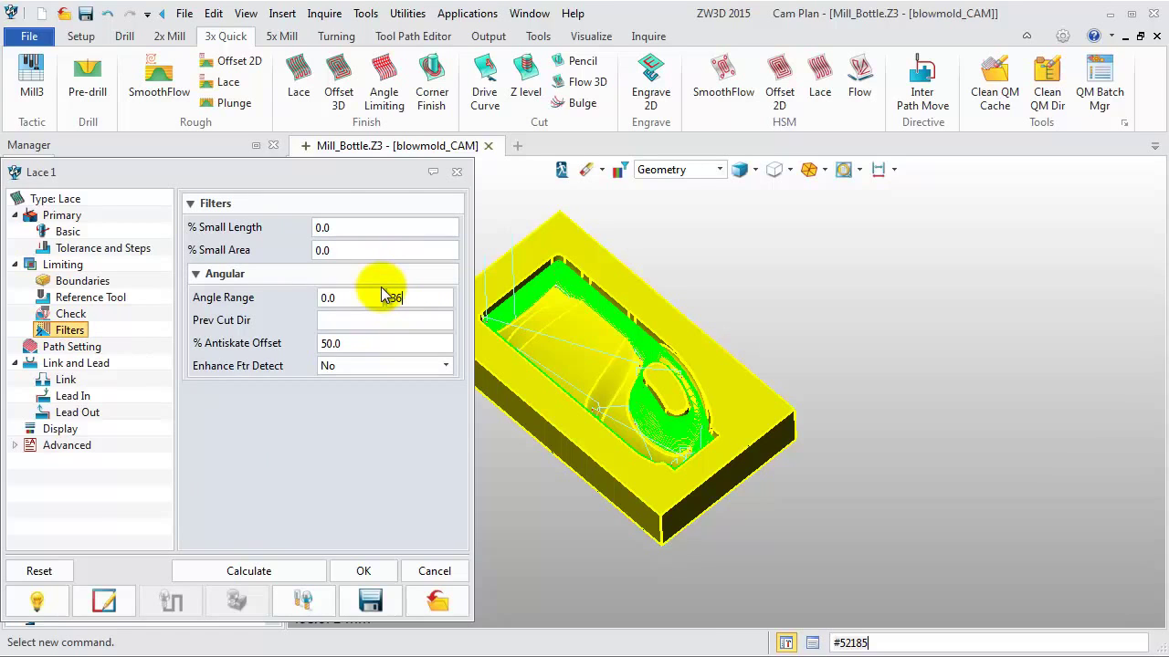
{"action": "left_click", "coordinate": [244, 572]}
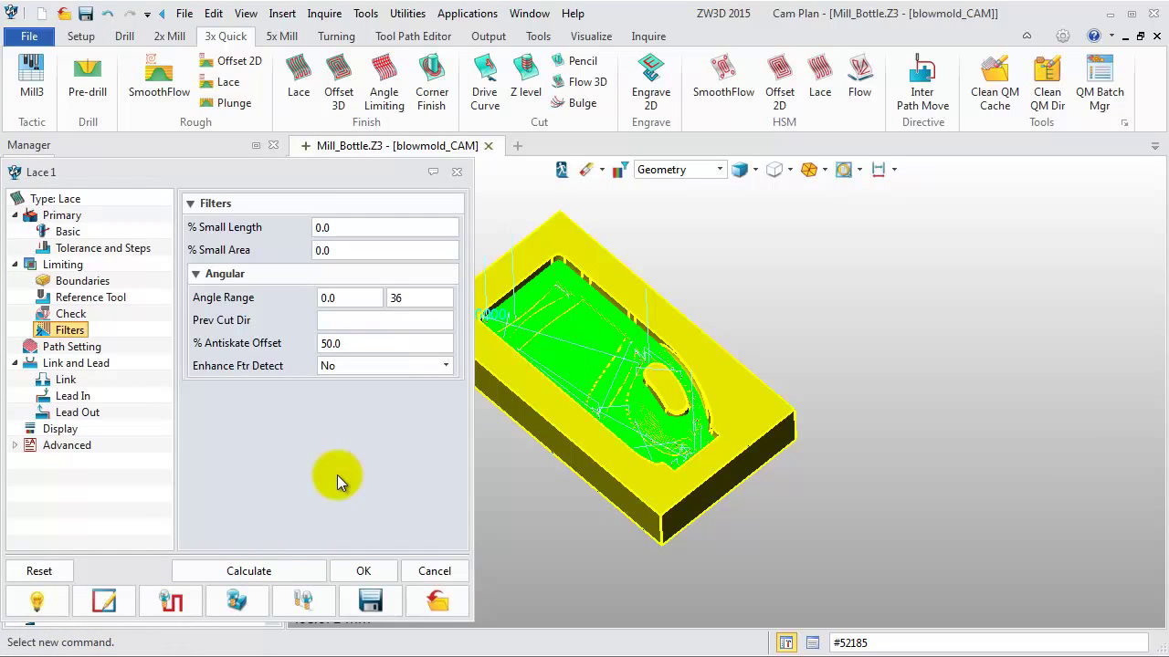
{"action": "left_click", "coordinate": [361, 569]}
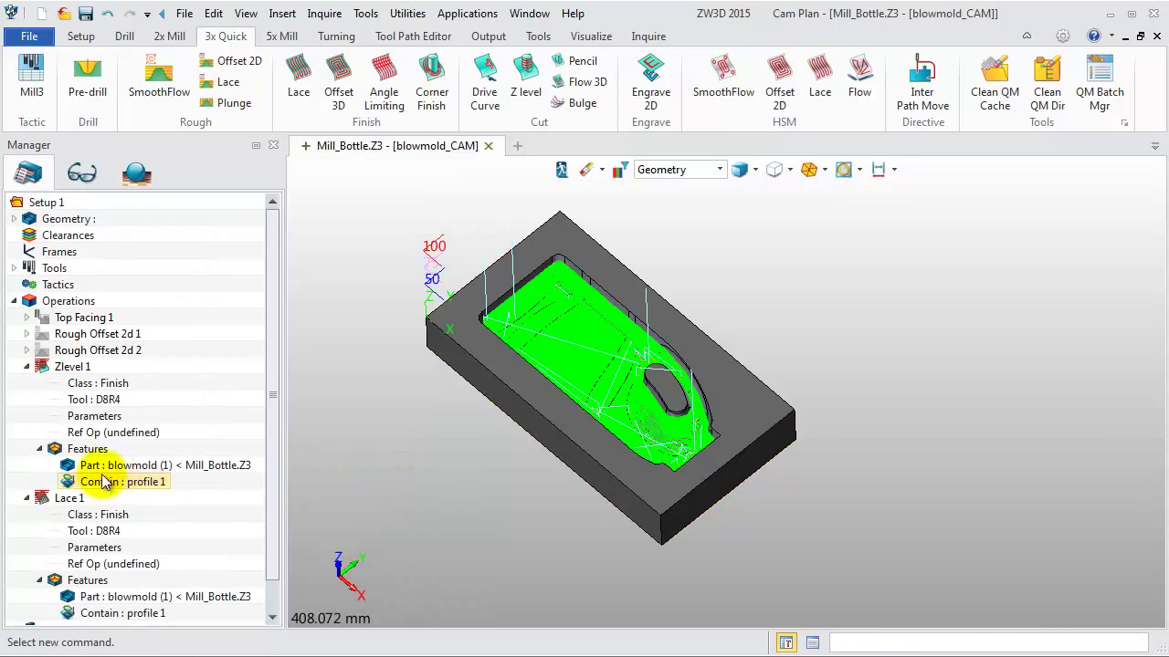
Hide the Zlevel 1 and Lace 1 tool paths on the mold.
{"action": "left_click", "coordinate": [73, 366]}
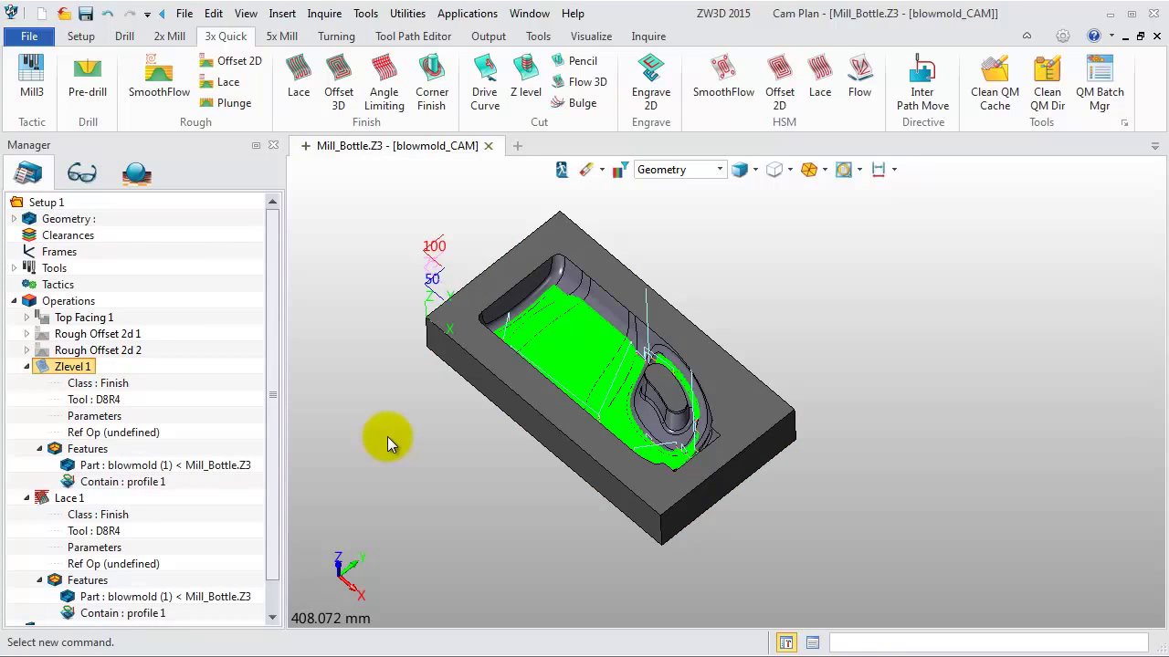
{"action": "right_click_drag", "start_coordinate": [383, 439], "coordinate": [382, 434]}
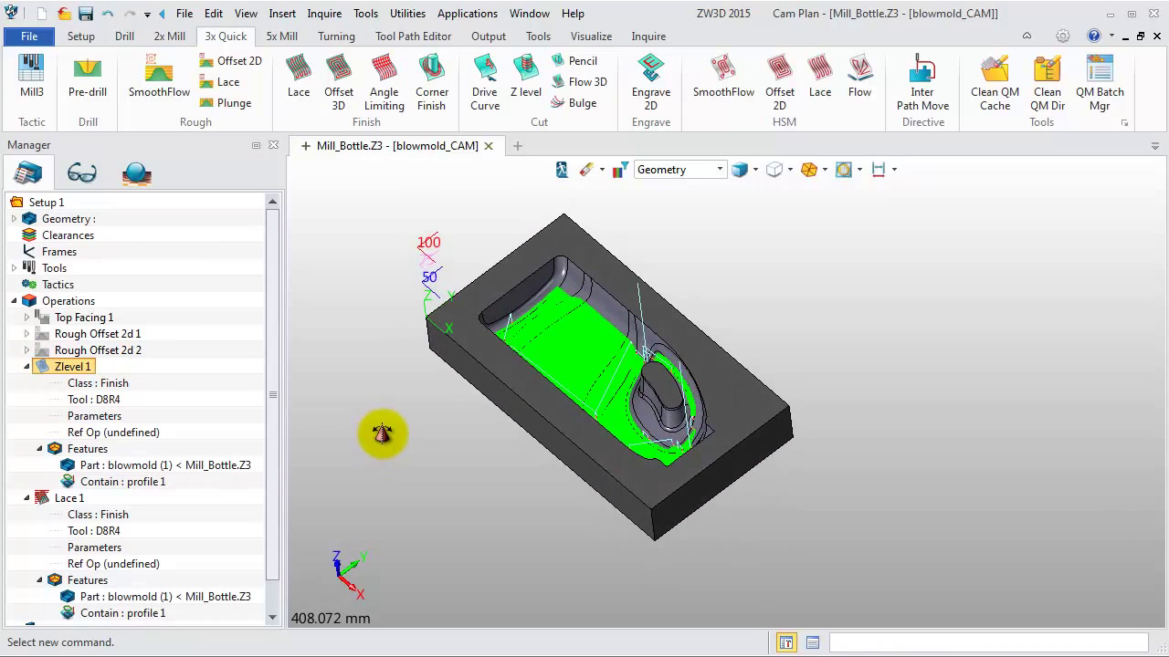
{"action": "left_click", "coordinate": [44, 501]}
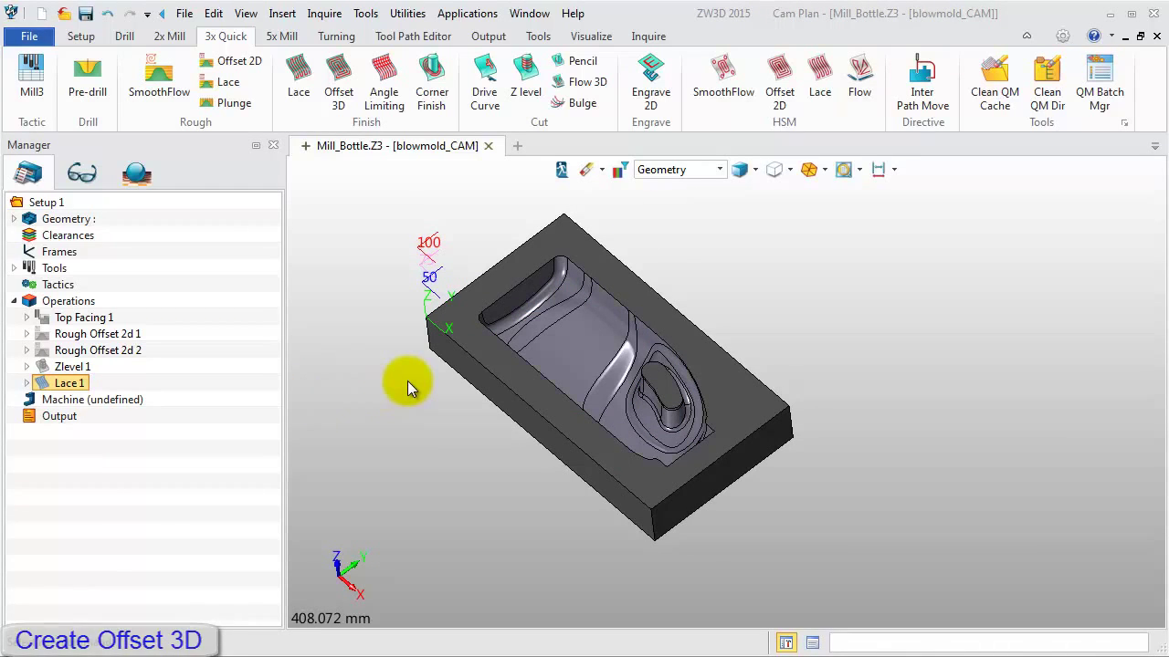
Create an Offset 3D finishing operation using the blowmold part and the profile 1 containment as its features.
{"action": "left_click", "coordinate": [338, 98]}
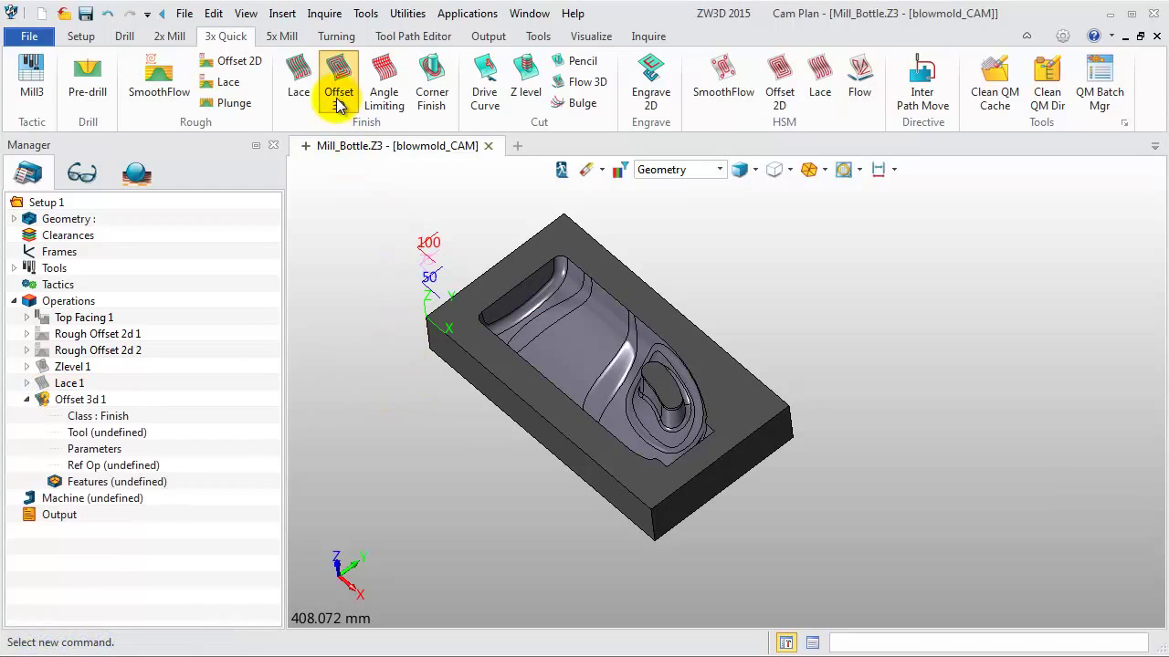
{"action": "left_click", "coordinate": [356, 234]}
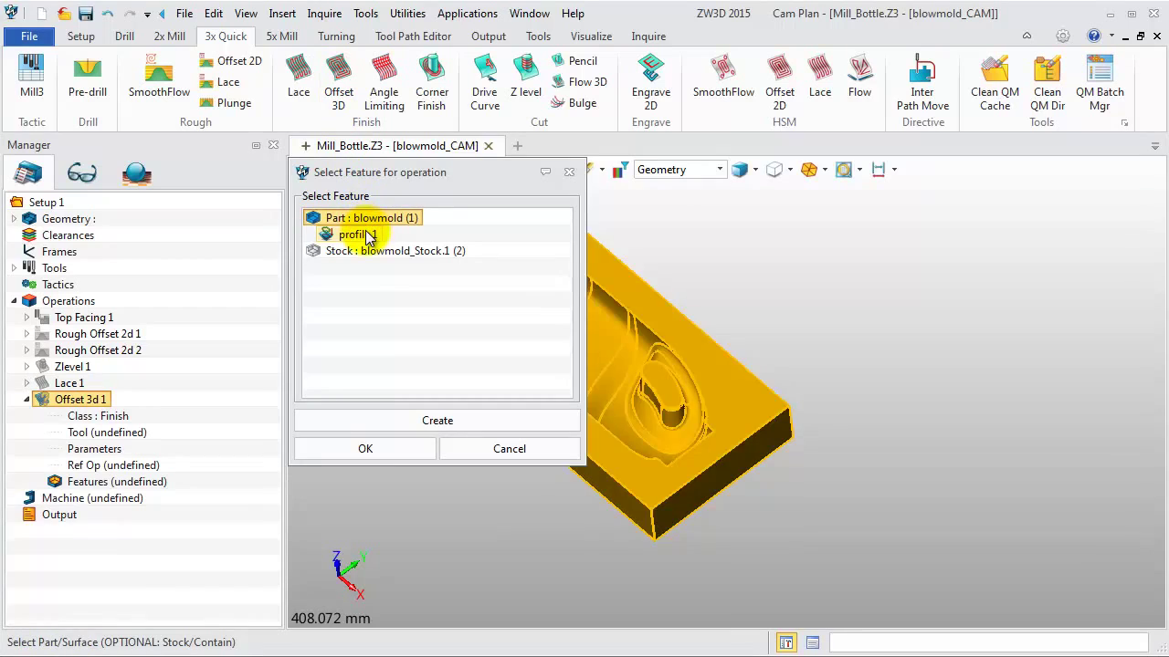
{"action": "left_click", "coordinate": [364, 448]}
Assign the D8R4 tool to Offset 3d 1 without calculating the operation.
{"action": "left_click", "coordinate": [327, 352]}
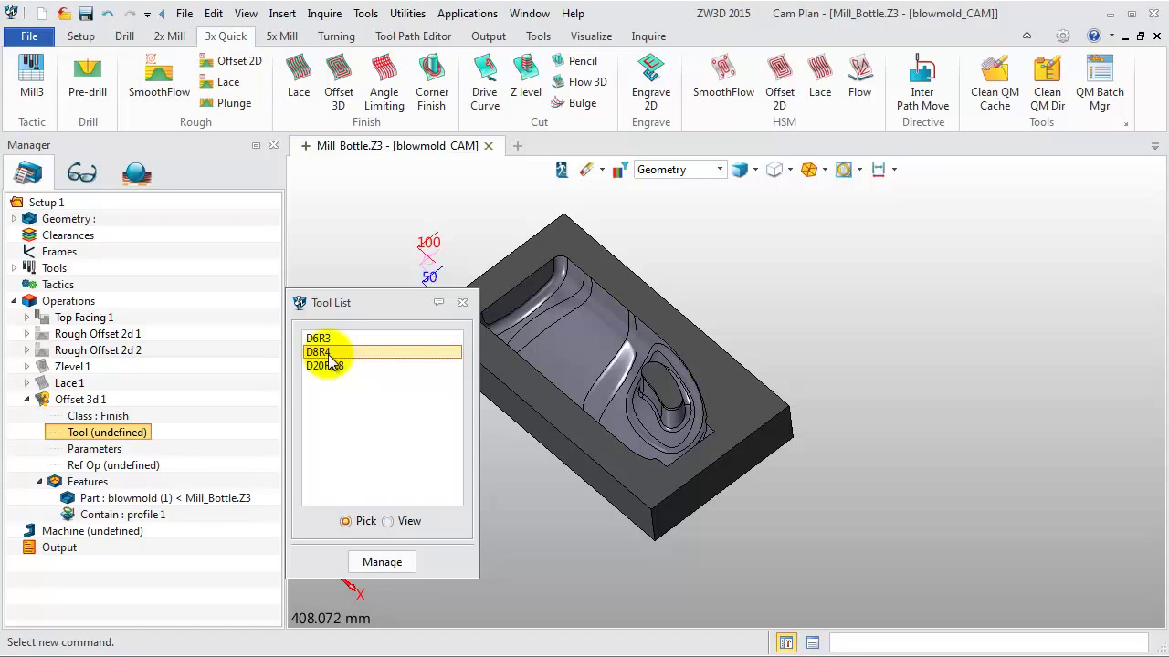
{"action": "double_click", "coordinate": [328, 354]}
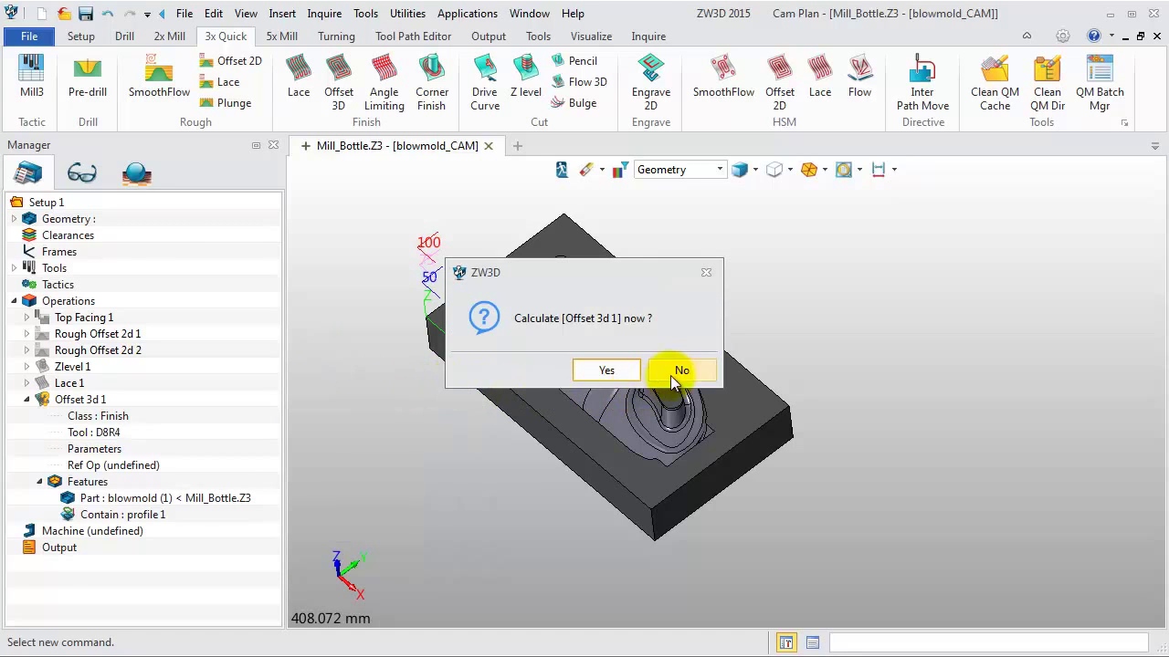
{"action": "left_click", "coordinate": [681, 370]}
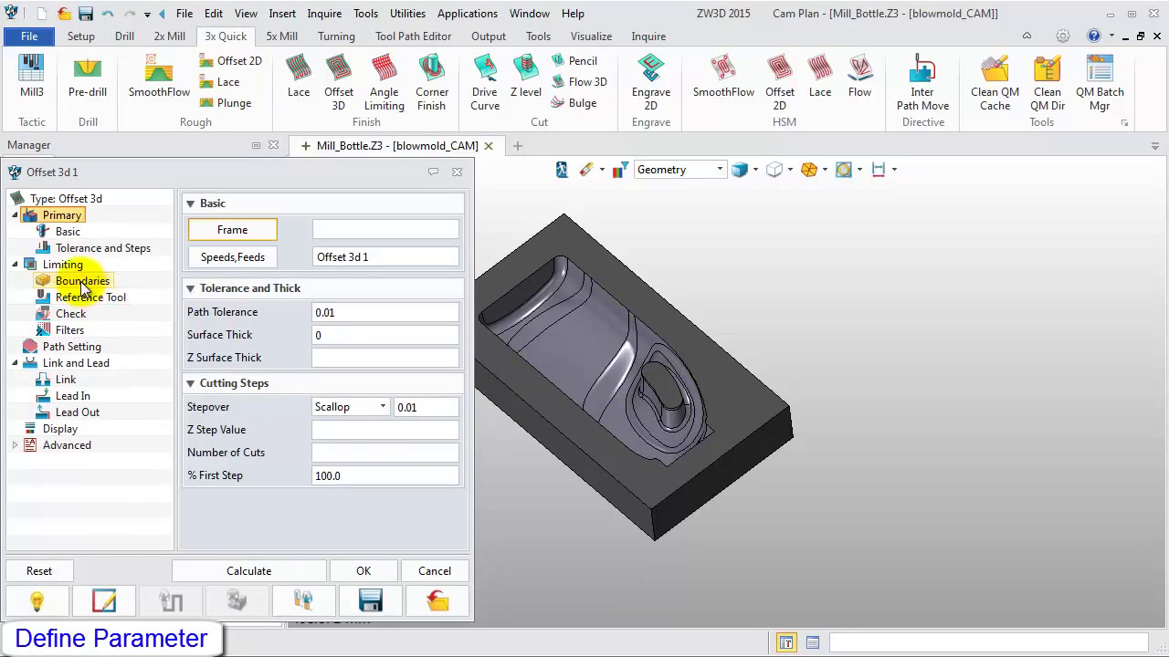
Enter a top Z limit for Offset 3d 1, set its short link type to On Surface, and calculate the tool path.
{"action": "left_click", "coordinate": [62, 265]}
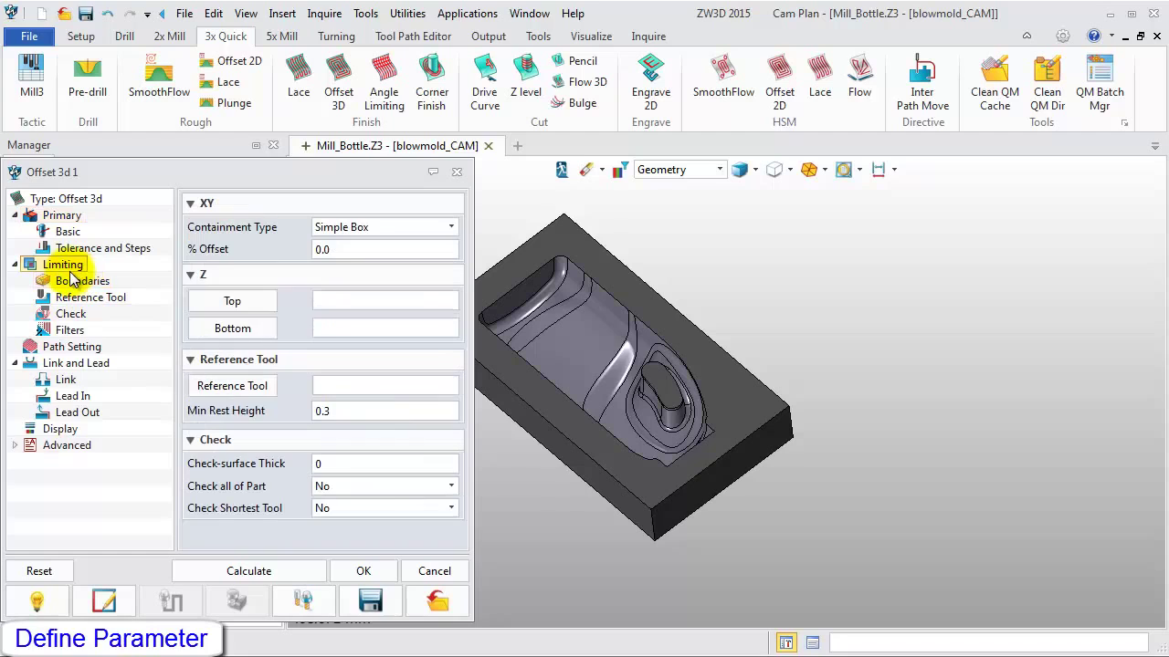
{"action": "left_click", "coordinate": [321, 304]}
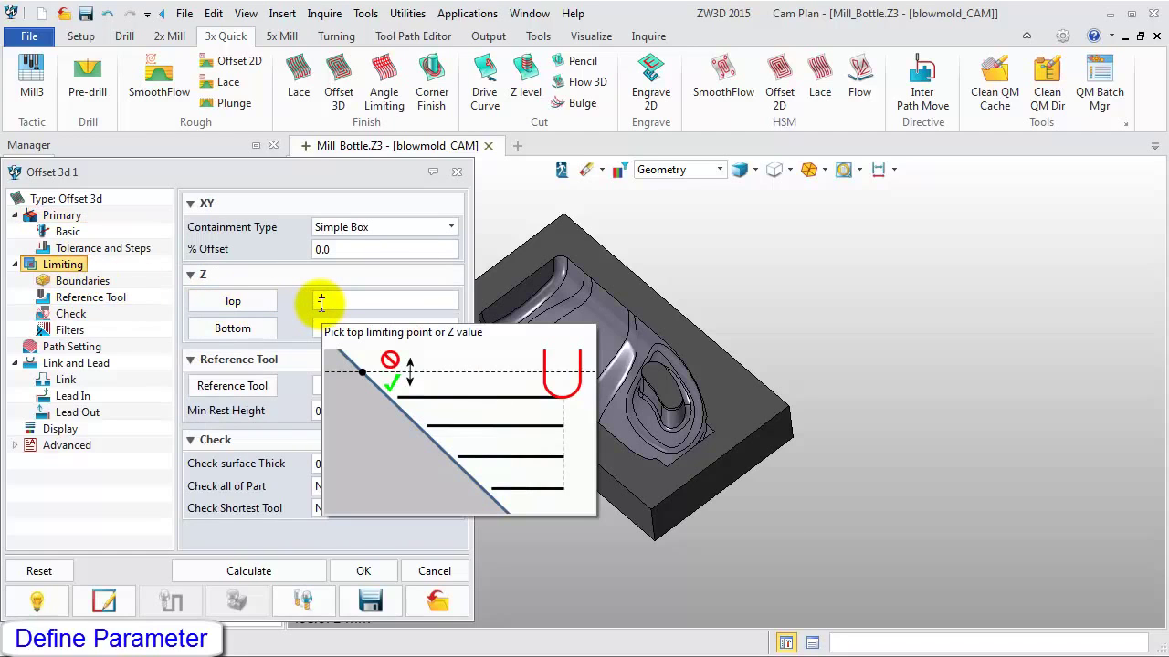
{"action": "left_click", "coordinate": [70, 331]}
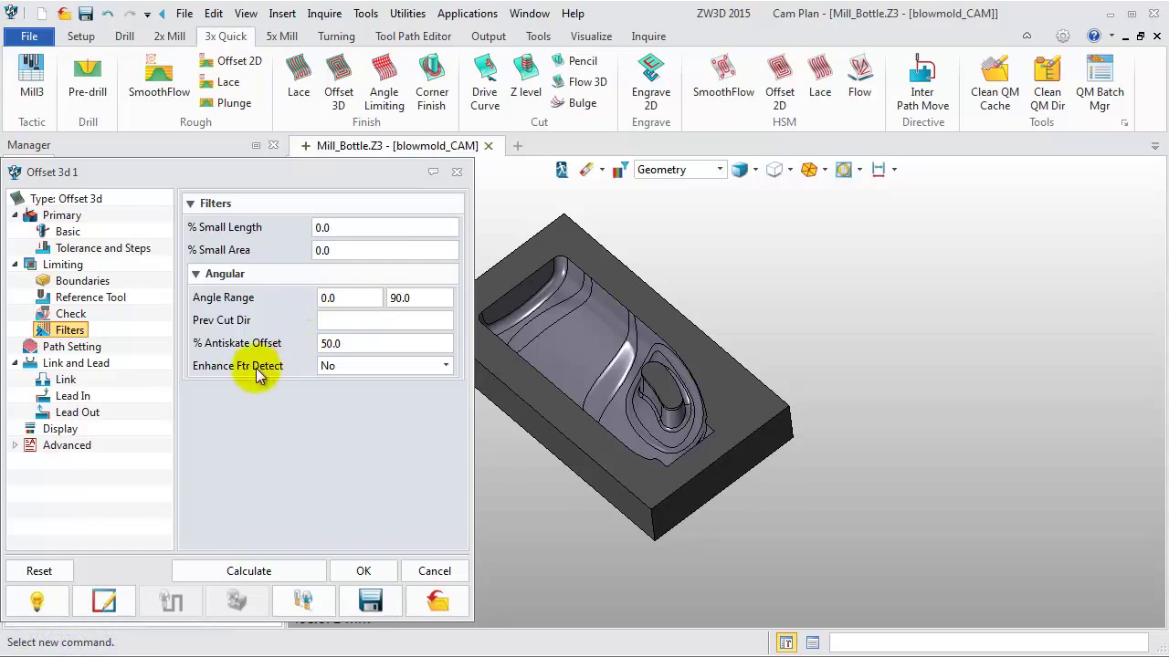
{"action": "left_click", "coordinate": [91, 363]}
{"action": "left_click", "coordinate": [382, 250]}
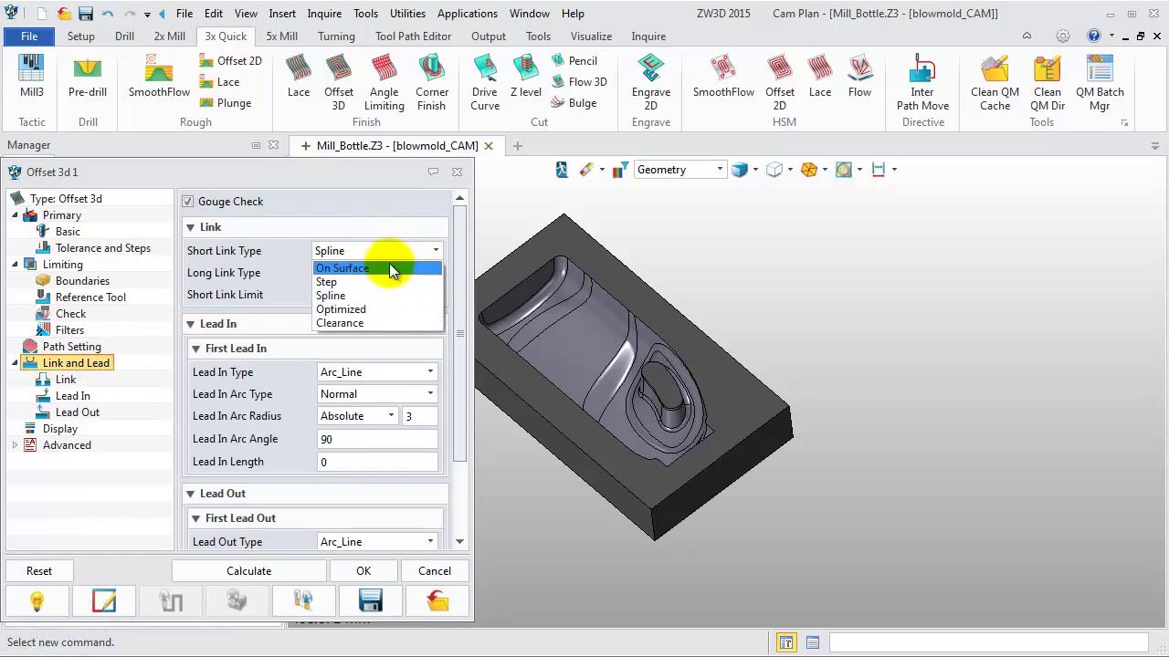
{"action": "left_click", "coordinate": [389, 263]}
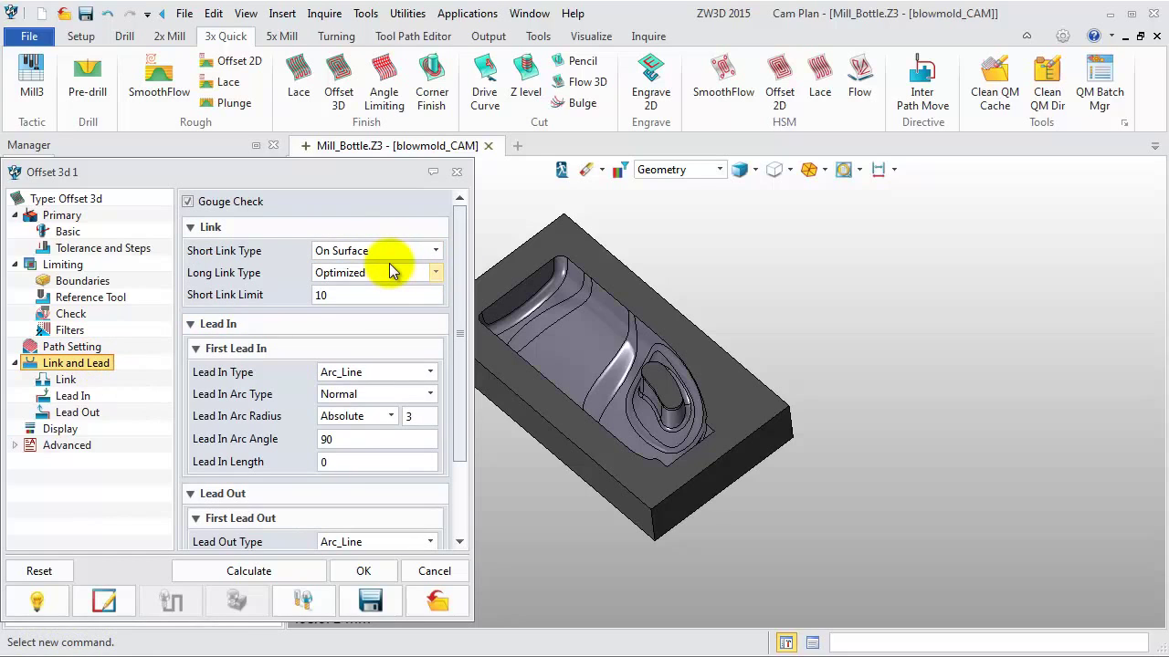
{"action": "left_click", "coordinate": [248, 570]}
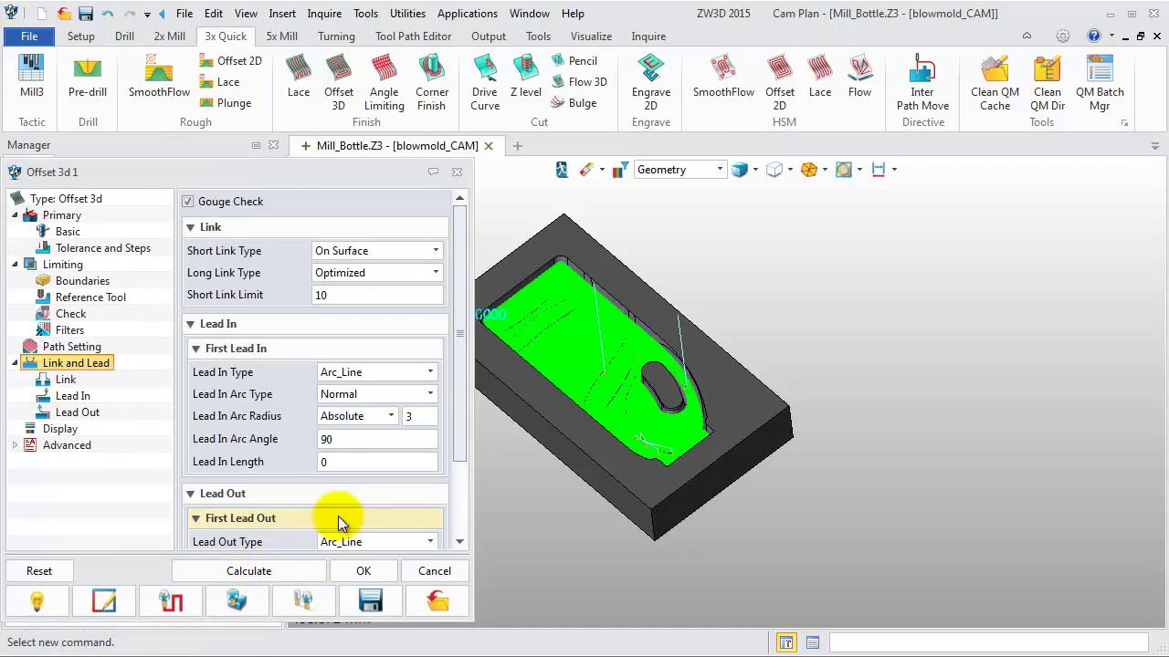
{"action": "left_click", "coordinate": [364, 572]}
Hide the Offset 3d 1 tool path and collapse the operation's details.
{"action": "right_click_drag", "start_coordinate": [449, 518], "coordinate": [471, 483]}
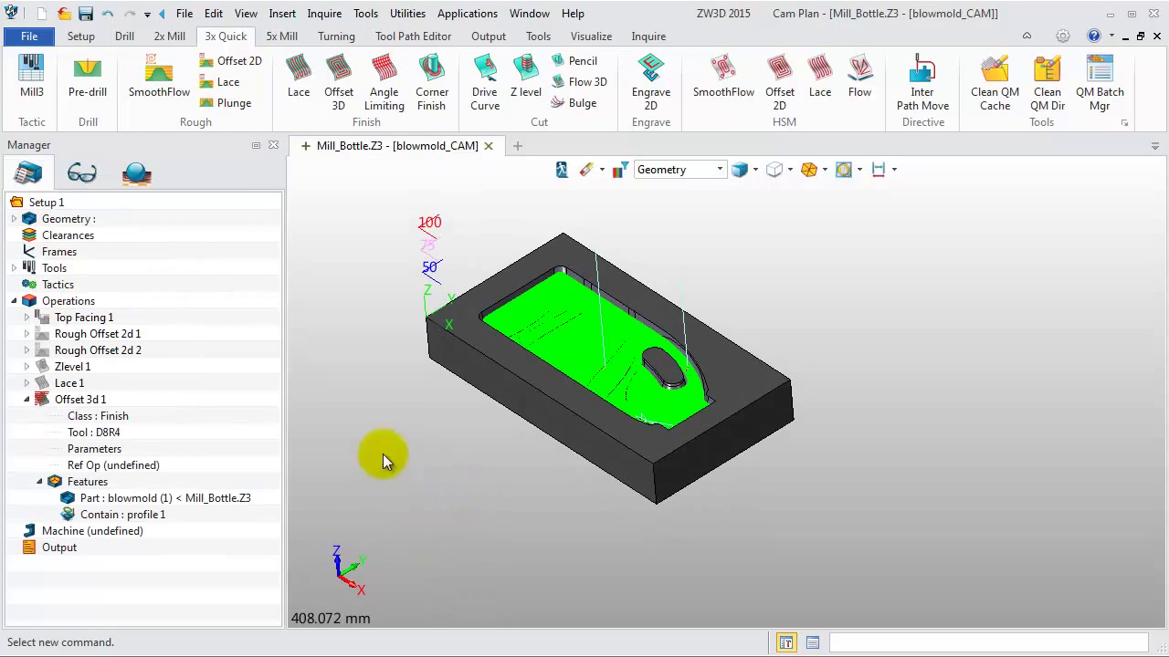
{"action": "left_click", "coordinate": [42, 400]}
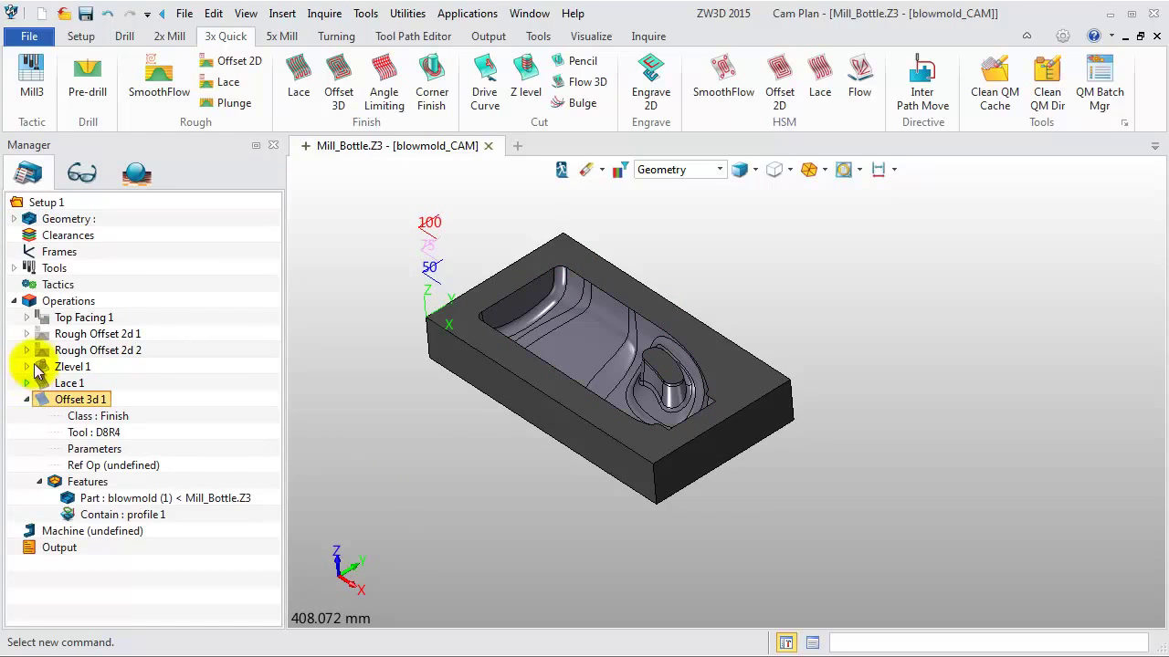
{"action": "left_click", "coordinate": [27, 400]}
Run a Solid Verify simulation of all operations on the blowmold stock.
{"action": "right_click", "coordinate": [55, 305]}
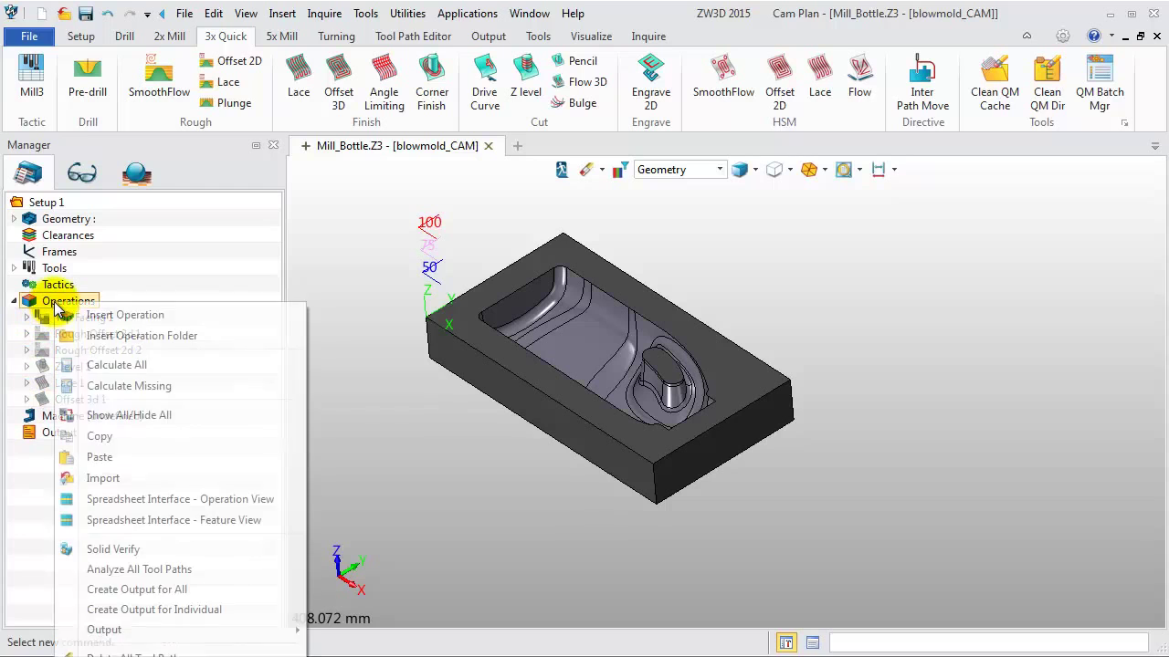
{"action": "left_click", "coordinate": [60, 549]}
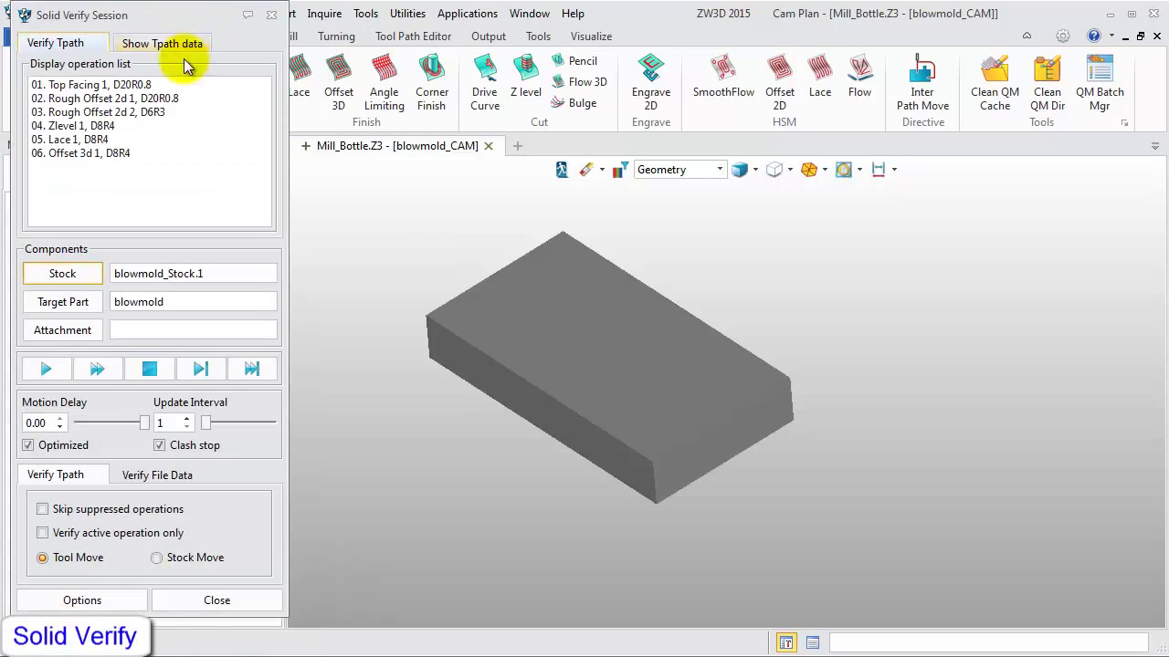
{"action": "left_click", "coordinate": [45, 366]}
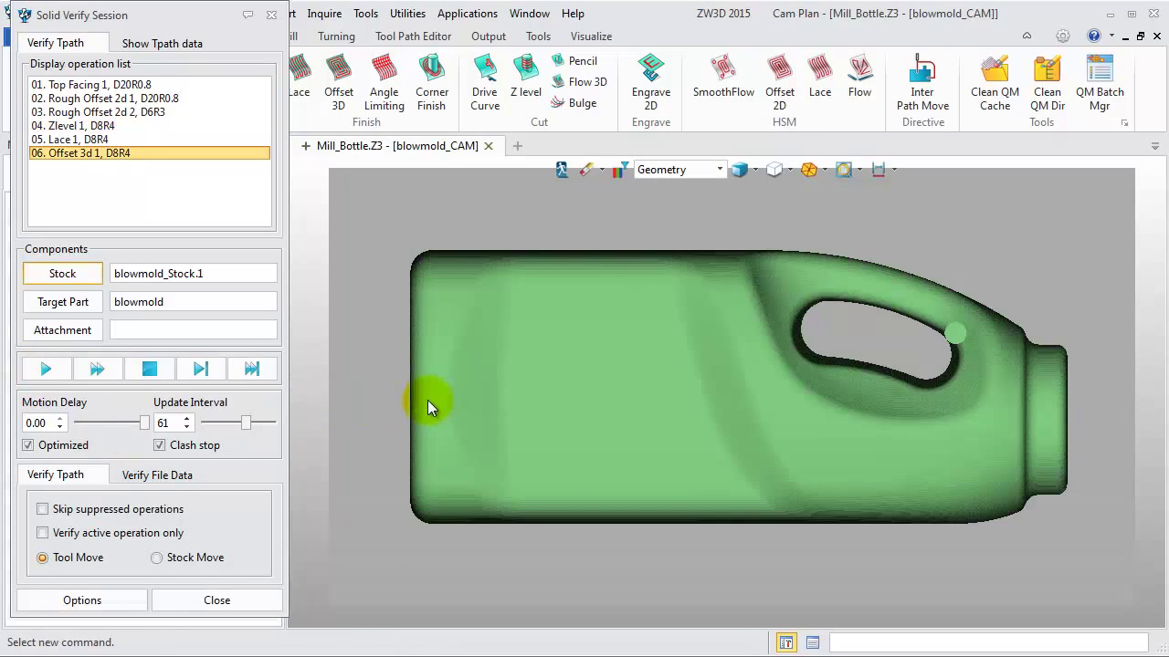
Run the visual rest material analysis on the simulated stock, inspect the cavity, and close the verification session.
{"action": "scroll", "coordinate": [427, 399], "scroll_direction": "down", "scroll_amount": 2}
{"action": "scroll", "coordinate": [316, 456], "scroll_direction": "down", "scroll_amount": 2}
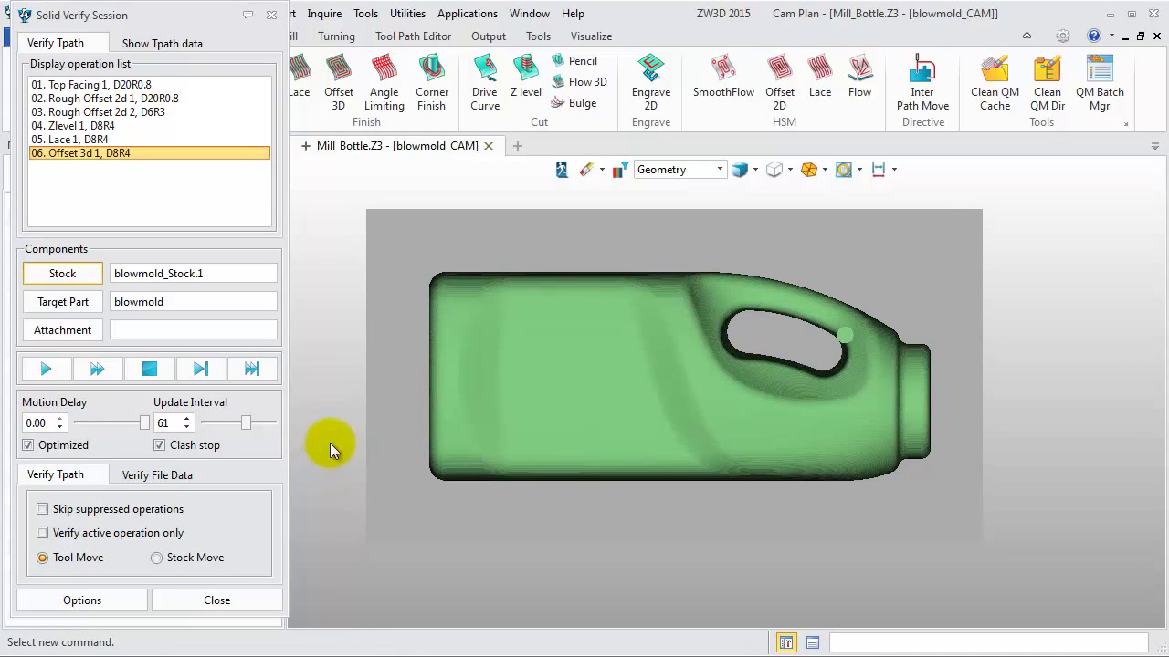
{"action": "left_click", "coordinate": [80, 600]}
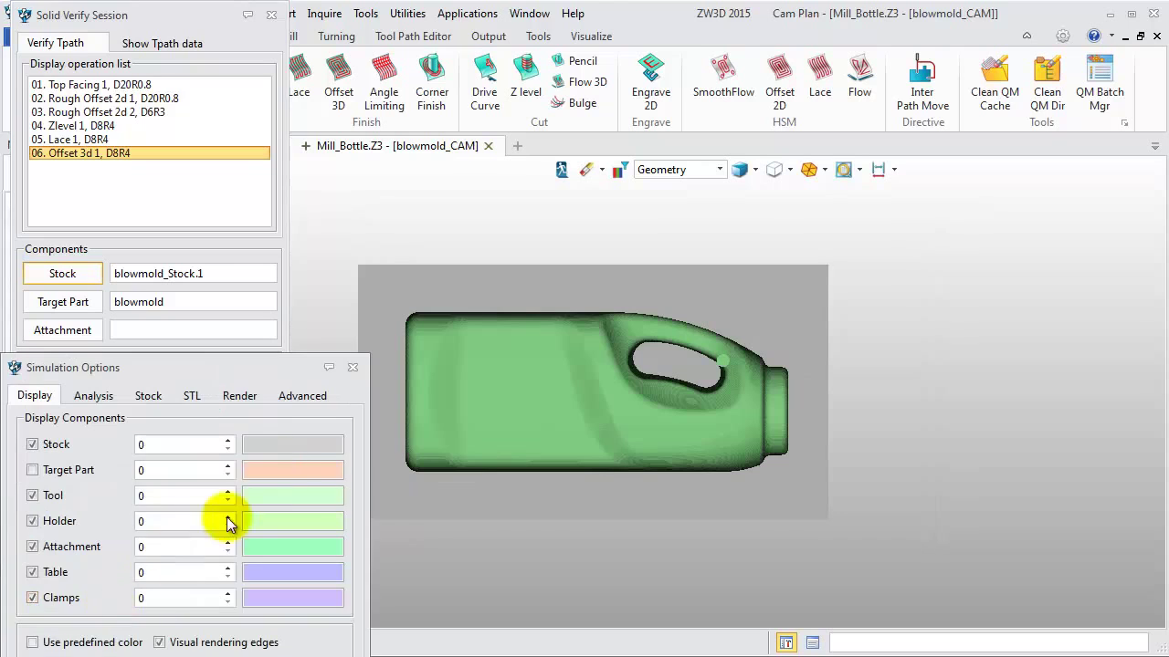
{"action": "left_click_drag", "start_coordinate": [150, 367], "coordinate": [205, 195]}
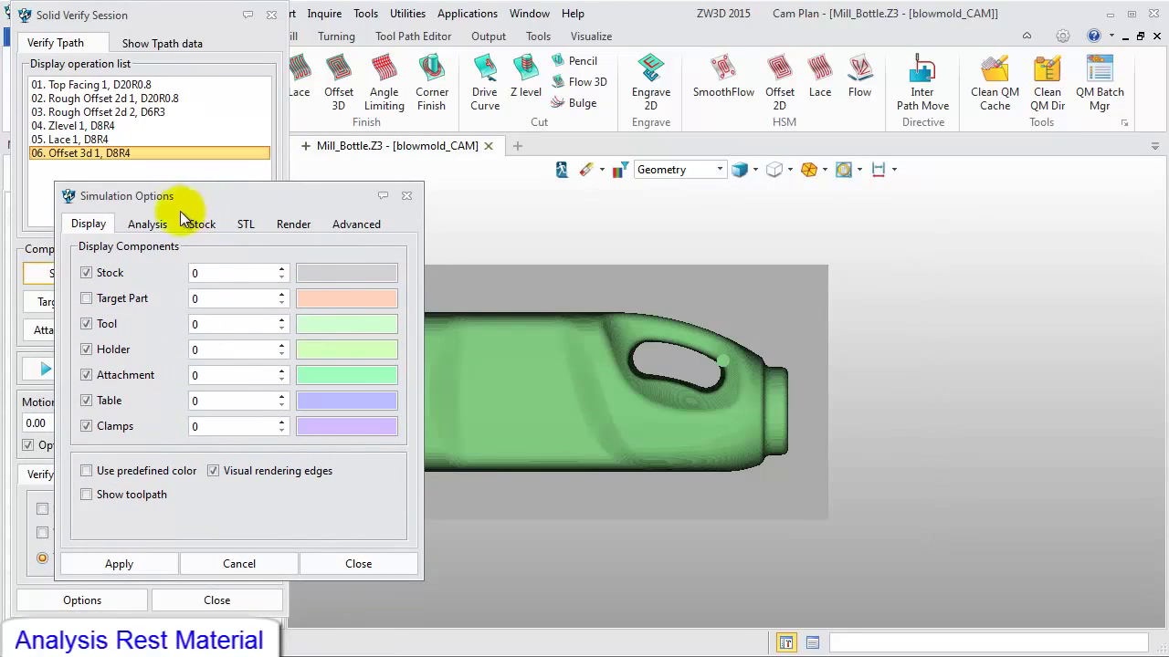
{"action": "left_click", "coordinate": [148, 225]}
{"action": "left_click", "coordinate": [146, 450]}
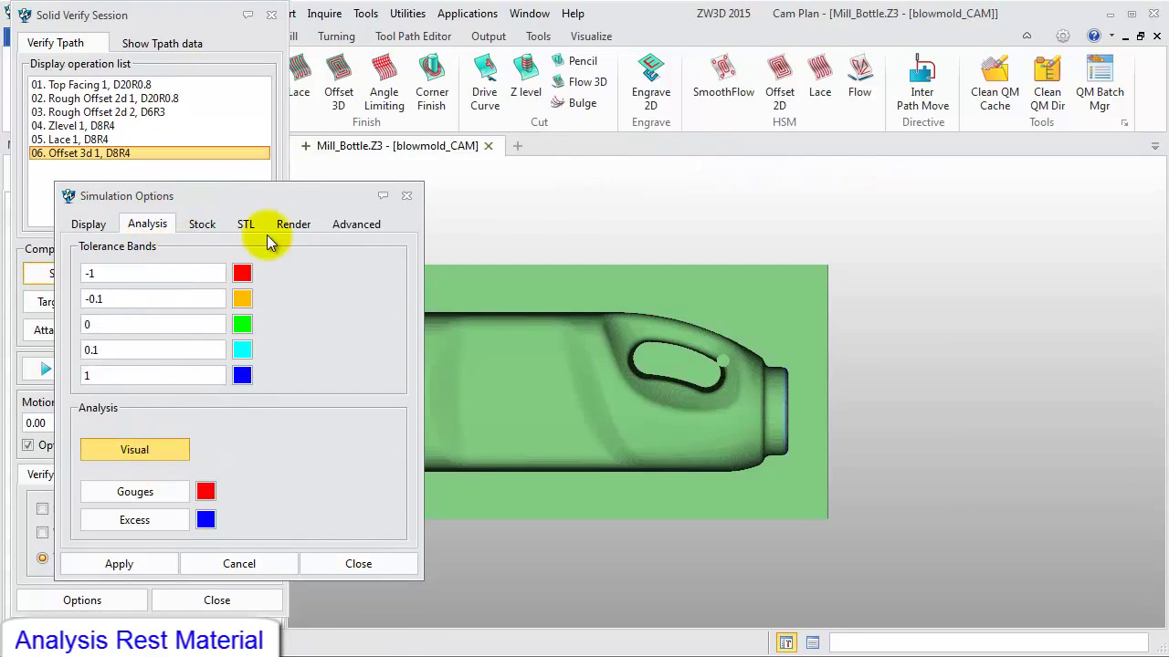
{"action": "middle_click_drag", "start_coordinate": [538, 388], "coordinate": [656, 386]}
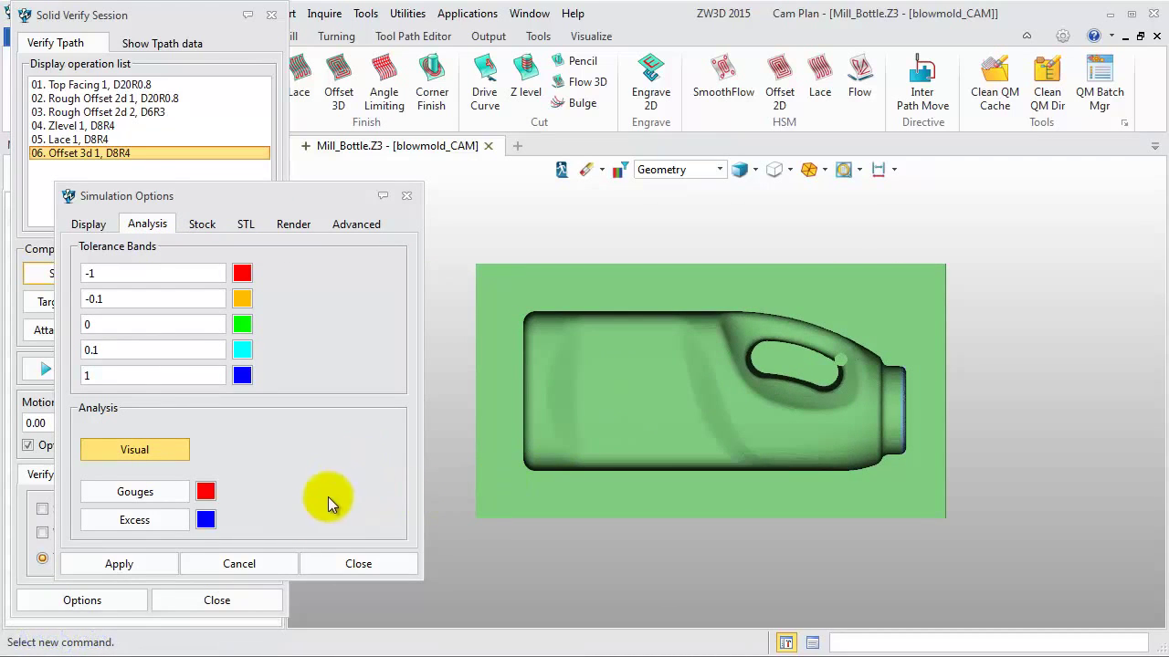
{"action": "left_click", "coordinate": [348, 566]}
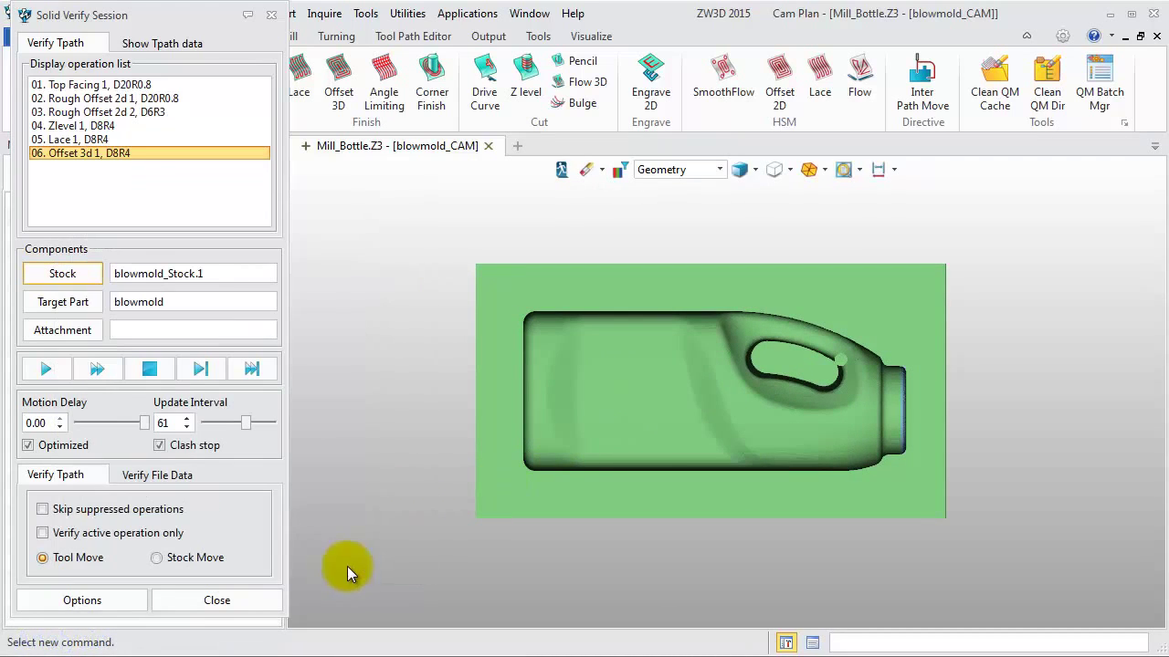
{"action": "left_click", "coordinate": [265, 601]}
Define the output machine with the name 3X milling and the FanucBasic post configuration.
{"action": "left_click", "coordinate": [100, 418]}
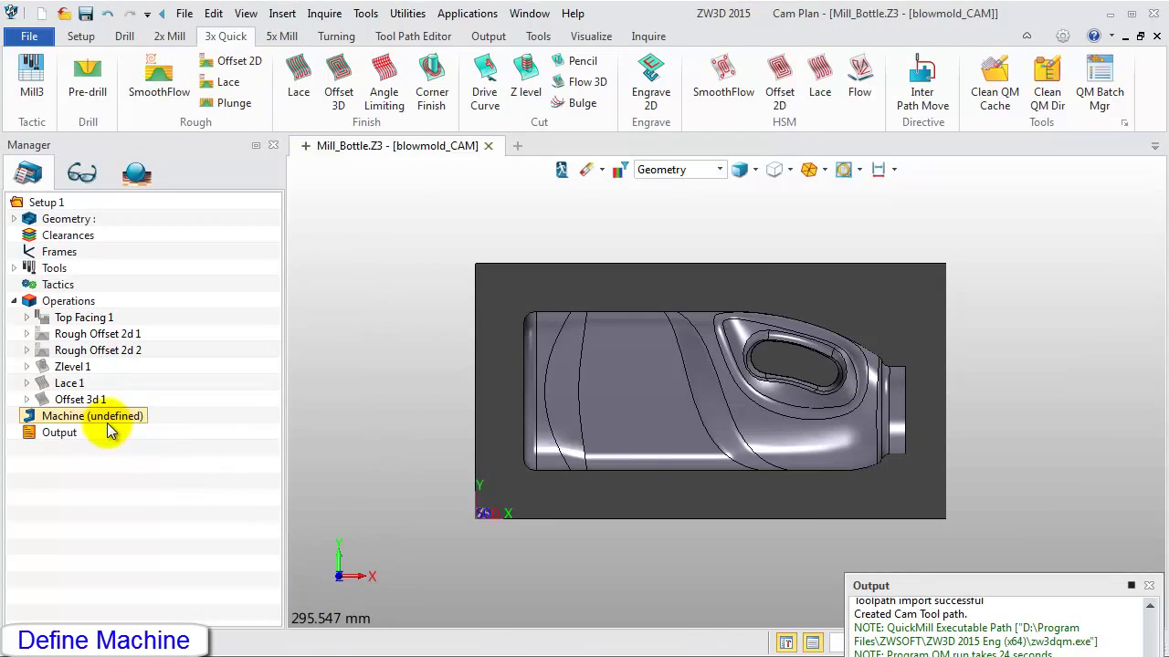
{"action": "double_click", "coordinate": [106, 424]}
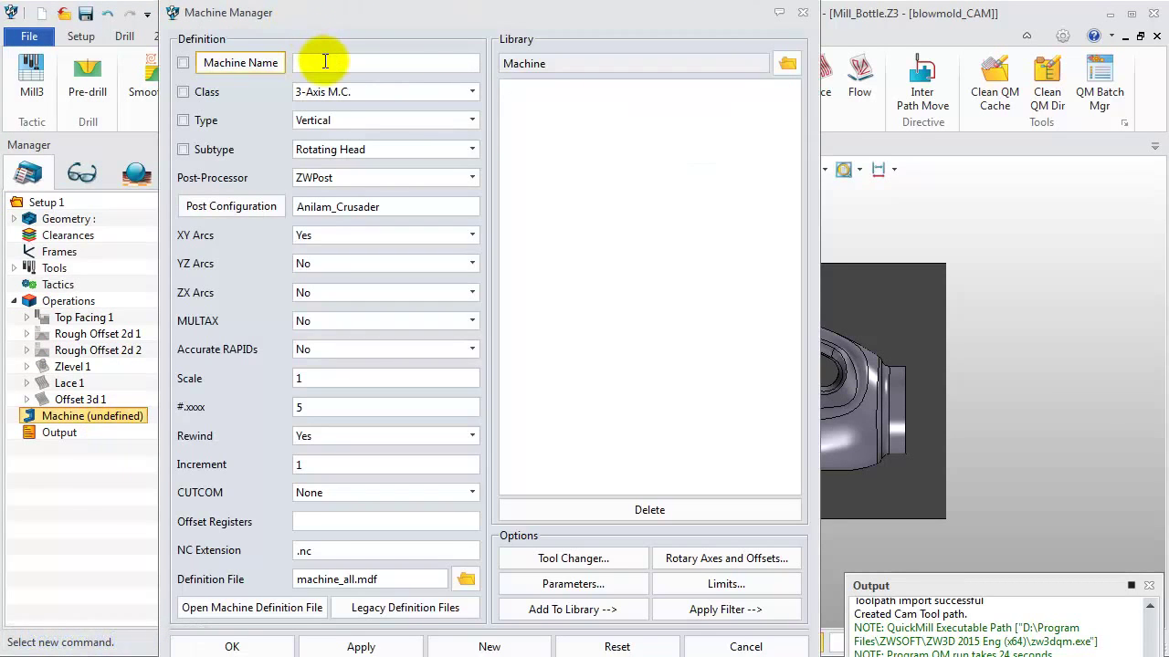
{"action": "type", "text": "3X milling"}
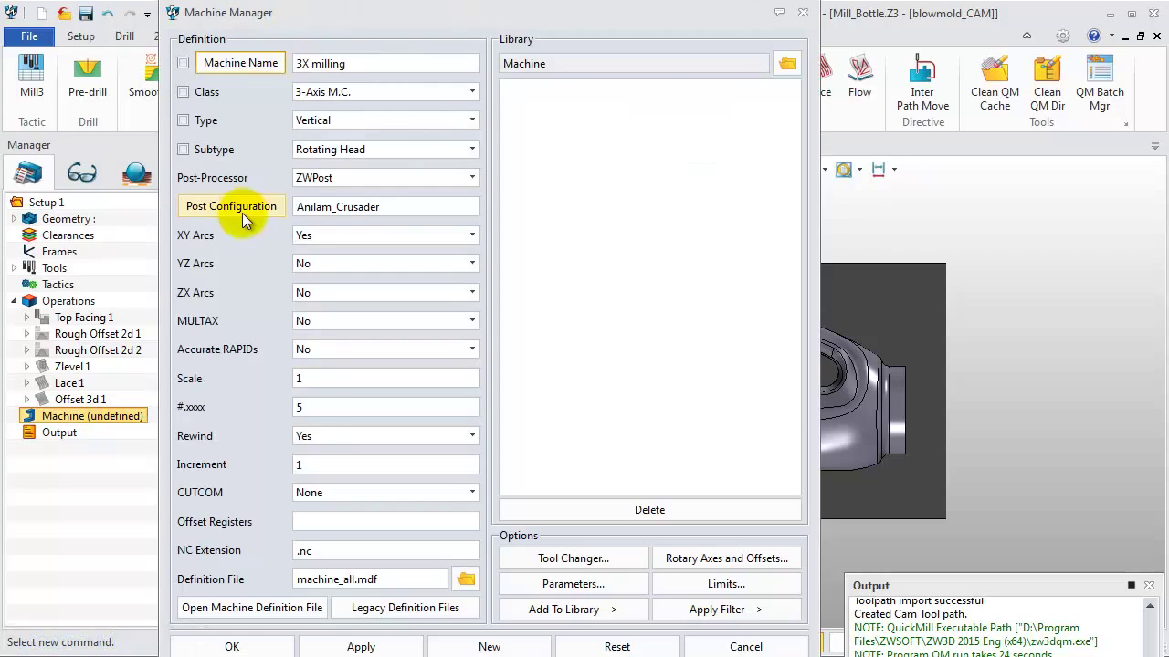
{"action": "left_click", "coordinate": [233, 206]}
{"action": "left_click", "coordinate": [322, 320]}
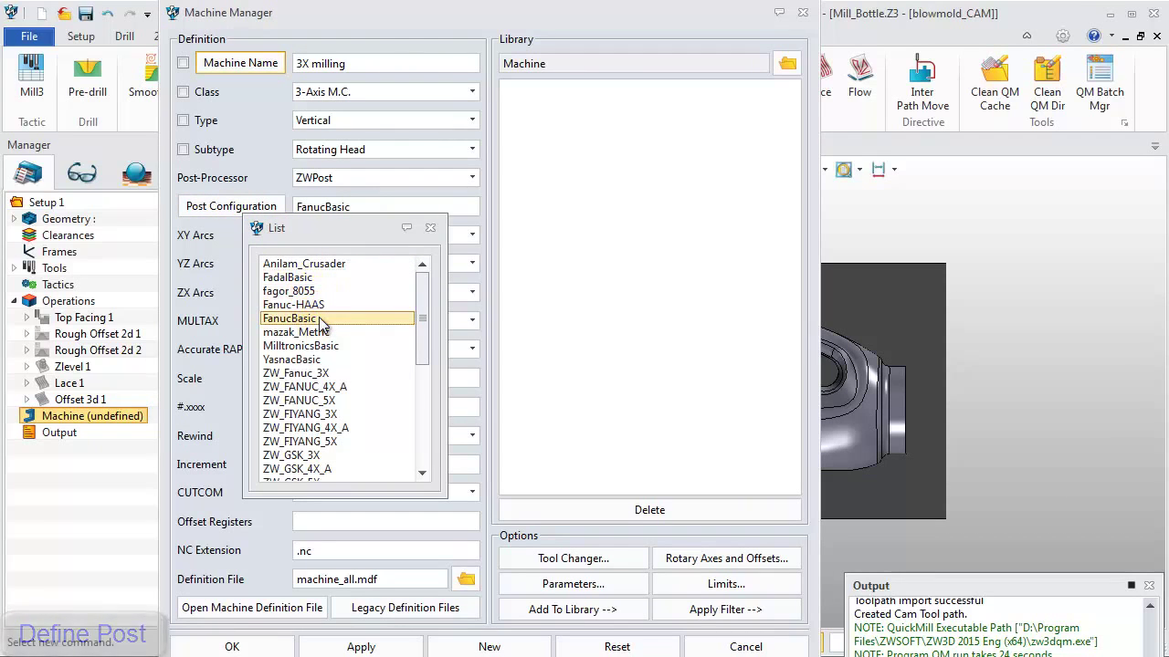
{"action": "left_click", "coordinate": [322, 321]}
{"action": "left_click", "coordinate": [232, 644]}
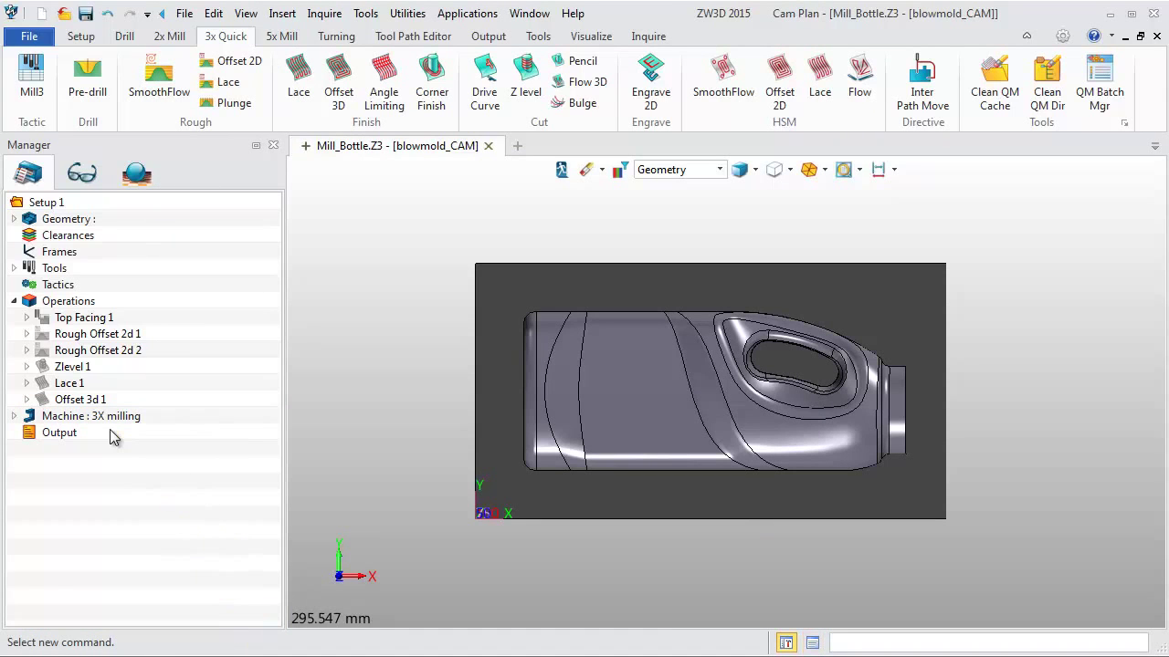
Create one combined output for the Top Facing 1 and Rough Offset 2d 1 operations and expand it in the tree.
{"action": "left_click", "coordinate": [80, 318]}
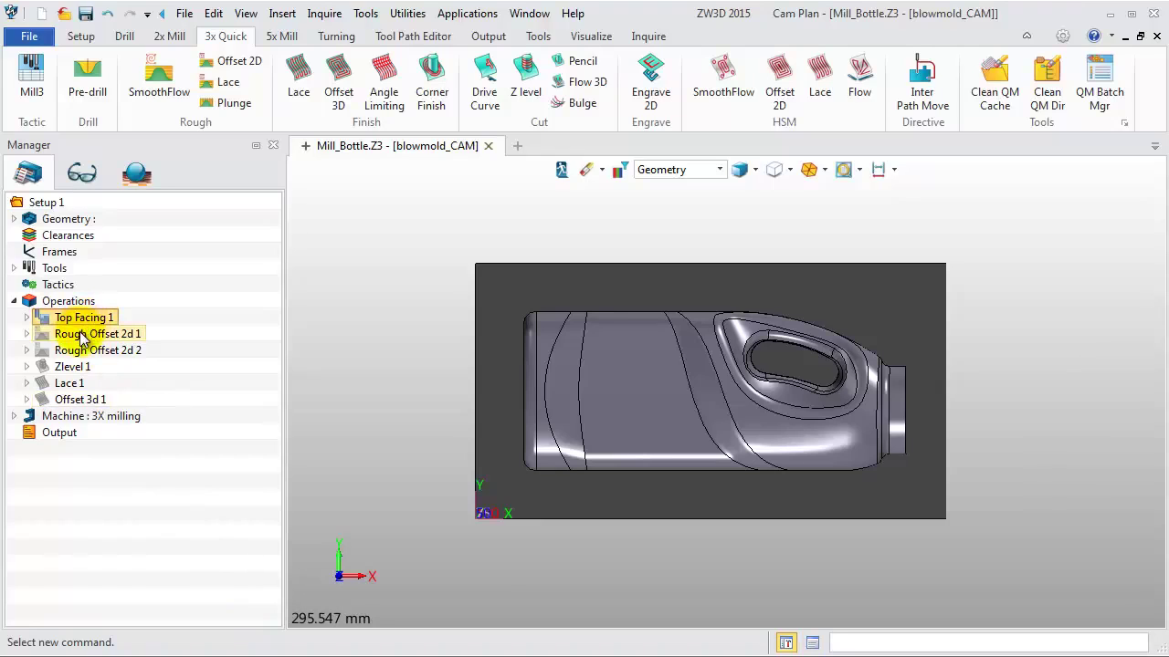
{"action": "right_click", "coordinate": [80, 336]}
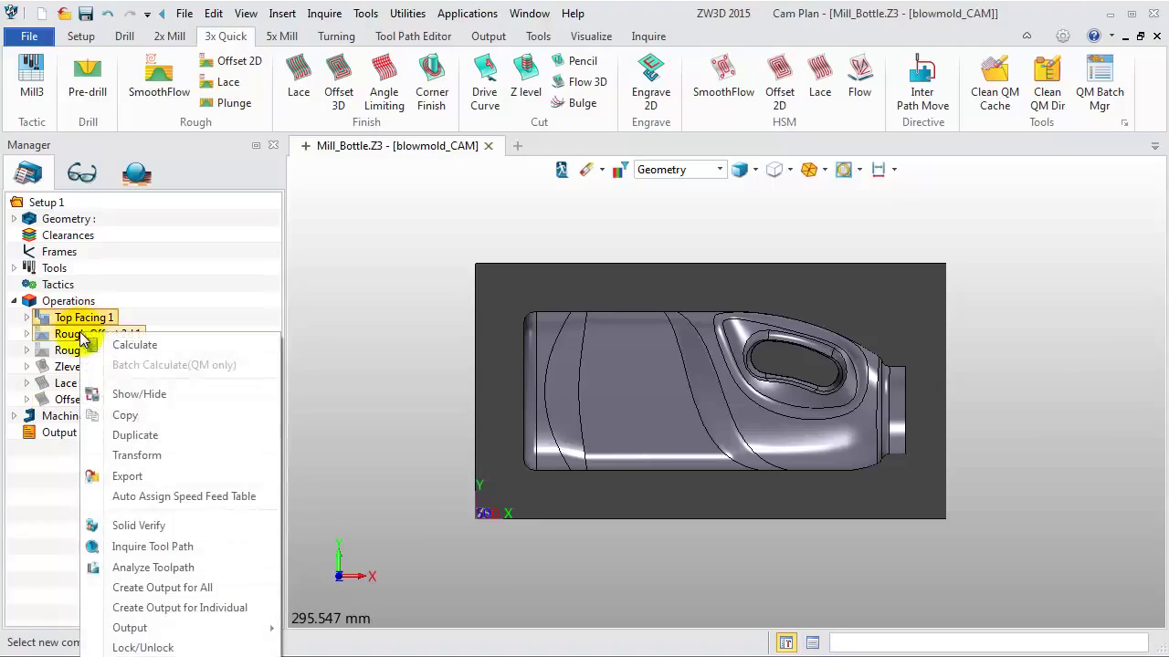
{"action": "left_click", "coordinate": [192, 587]}
{"action": "left_click", "coordinate": [27, 451]}
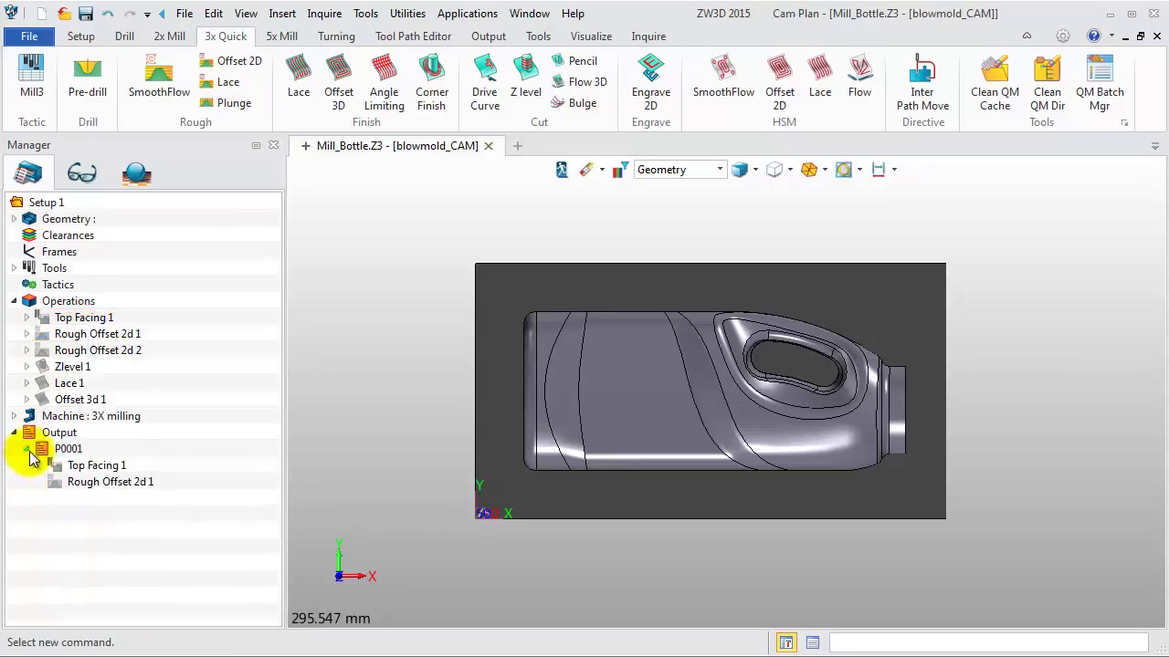
Generate the NC code file for the combined output, look through the code, and close the output settings.
{"action": "left_click", "coordinate": [64, 449]}
{"action": "right_click", "coordinate": [64, 449]}
{"action": "left_click", "coordinate": [102, 600]}
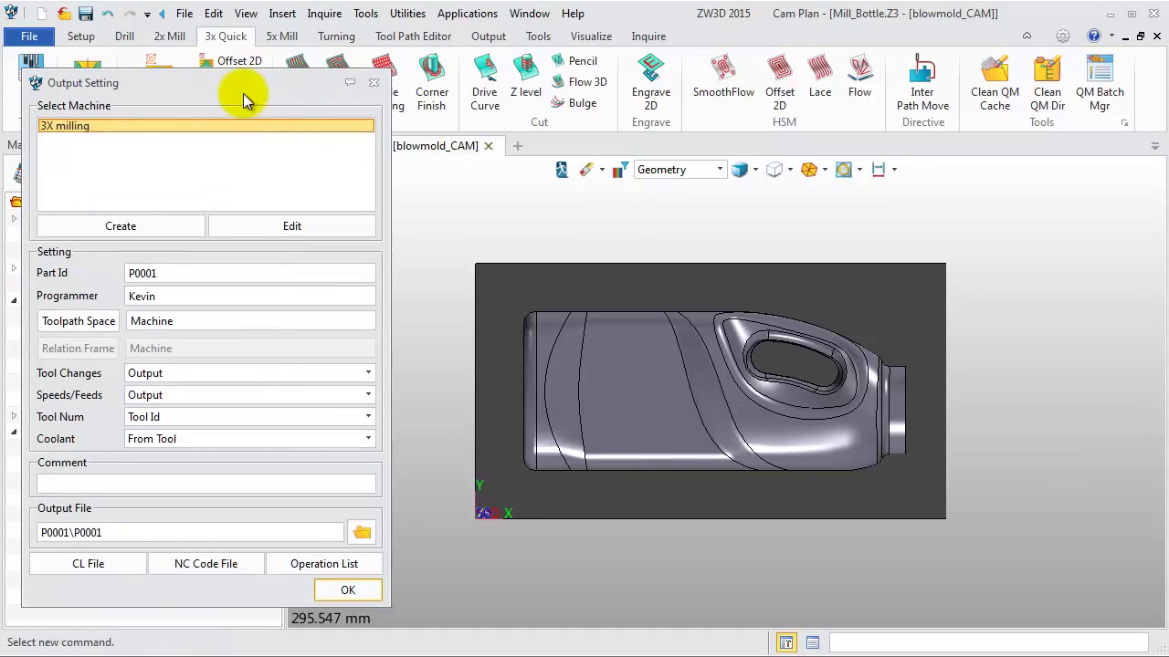
{"action": "left_click", "coordinate": [208, 565]}
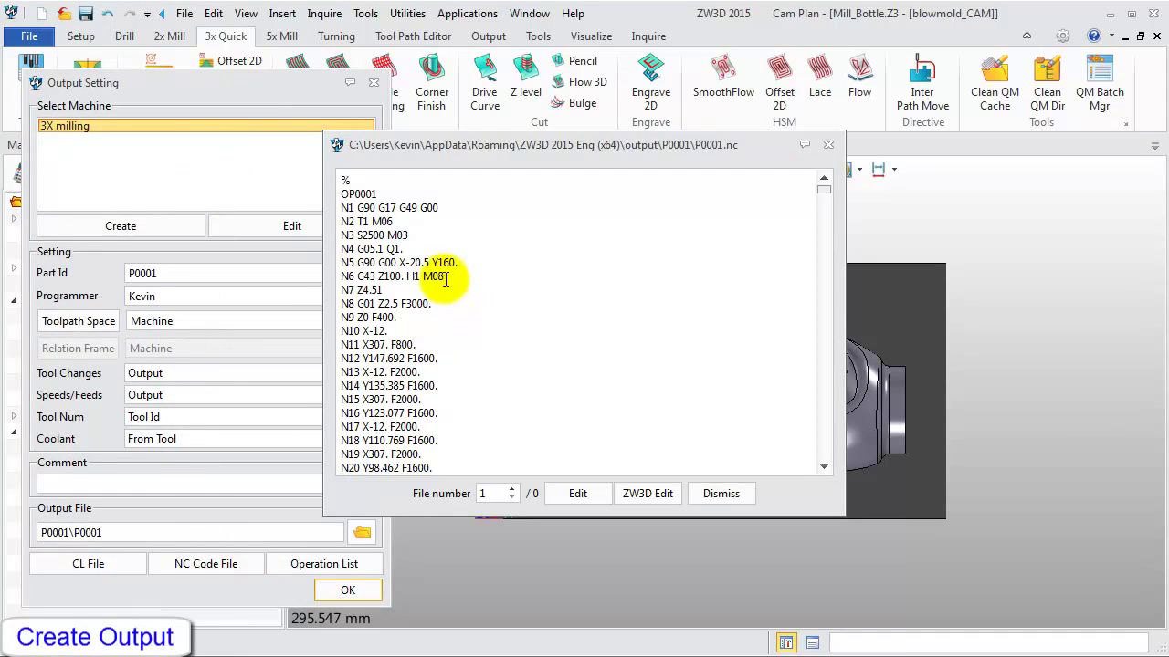
{"action": "scroll", "coordinate": [560, 292], "scroll_direction": "down", "scroll_amount": 9}
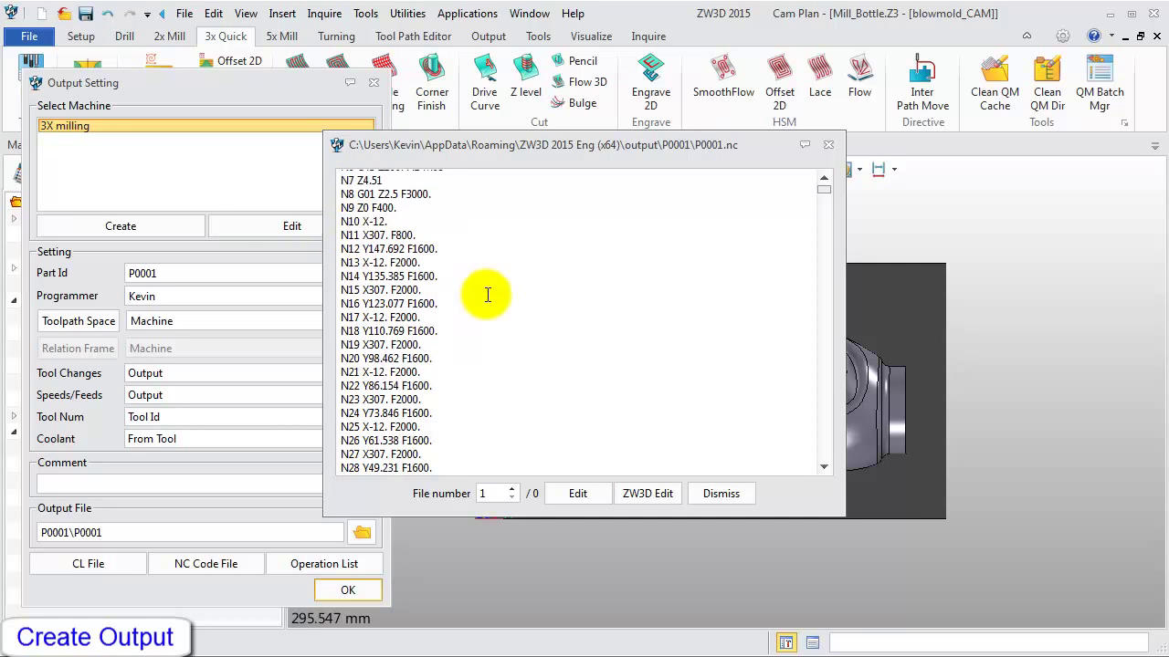
{"action": "left_click", "coordinate": [828, 144]}
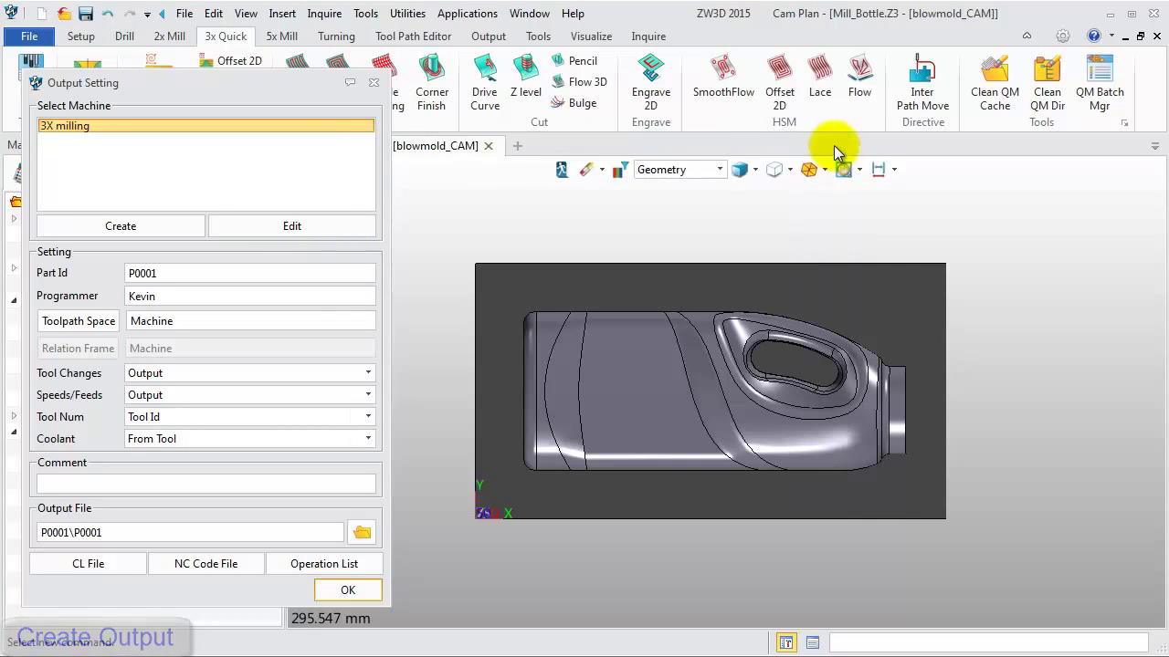
{"action": "left_click", "coordinate": [372, 84]}
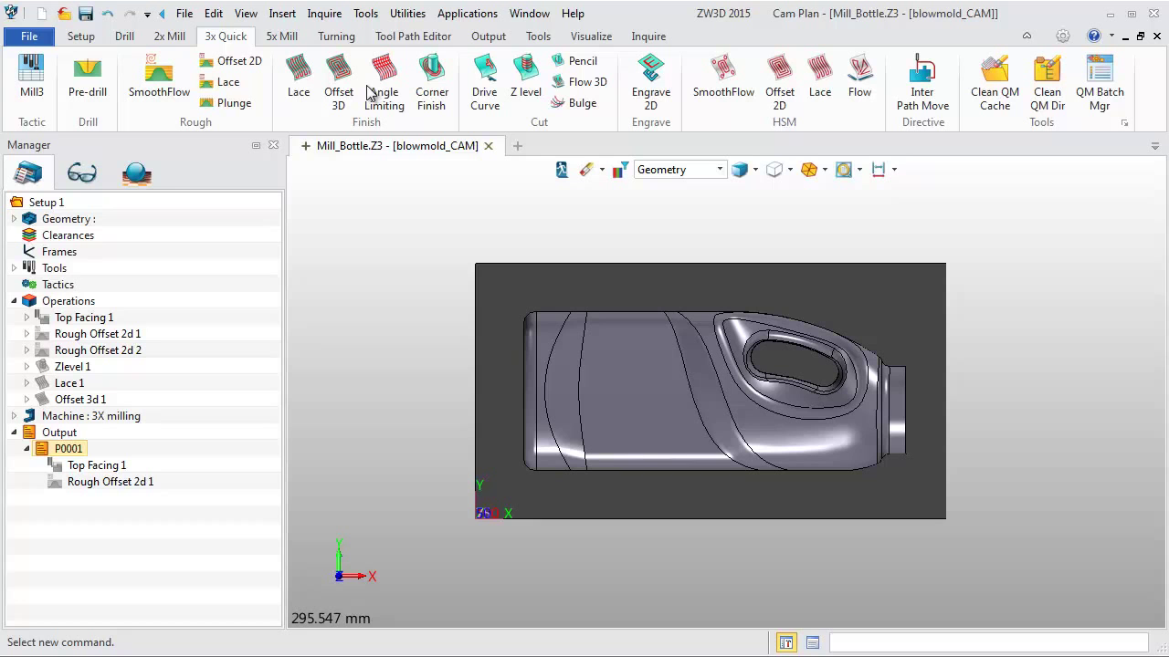